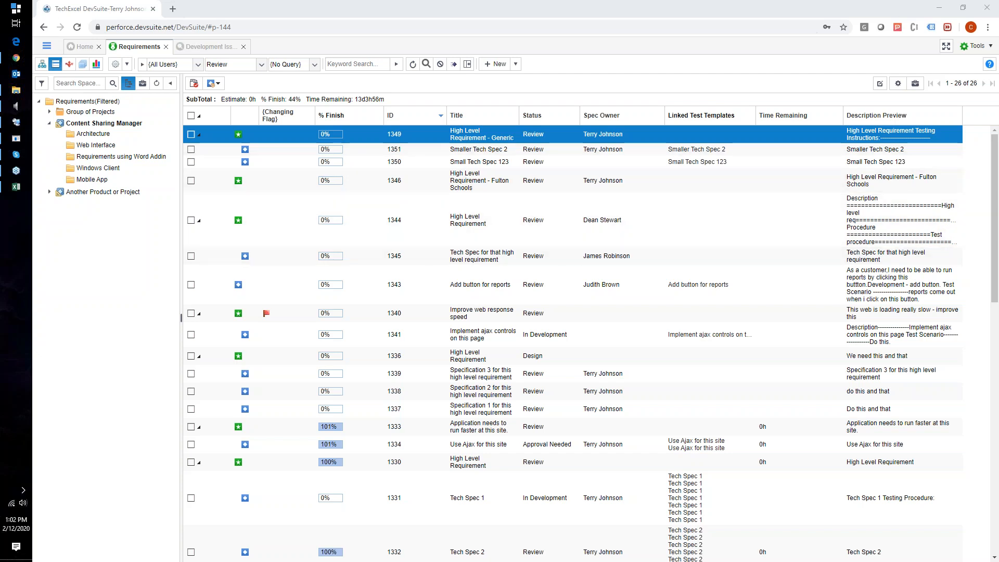
- Examine the Content Sharing Manager space and the requirements in its Architecture folder
left_click(54, 50)
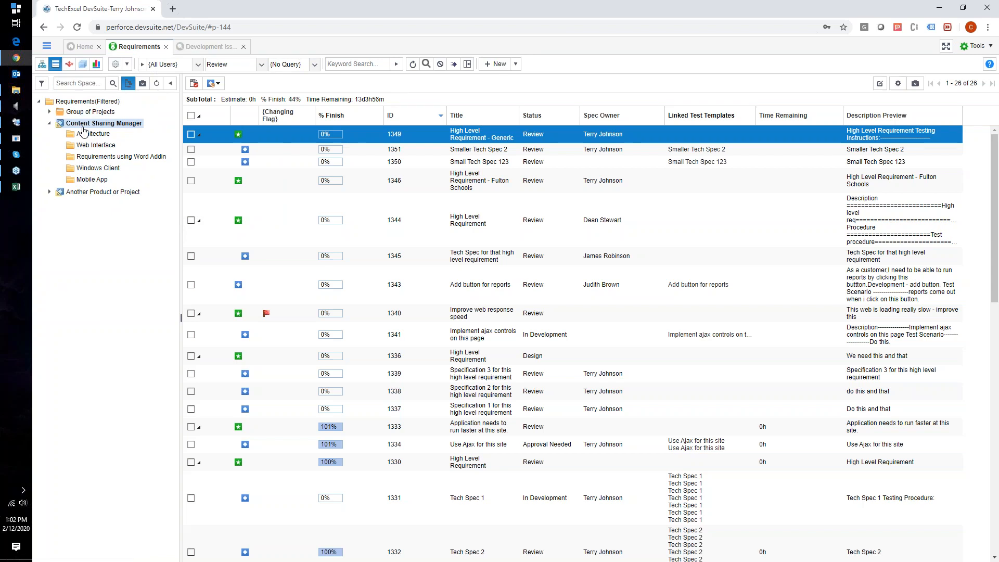
left_click(50, 122)
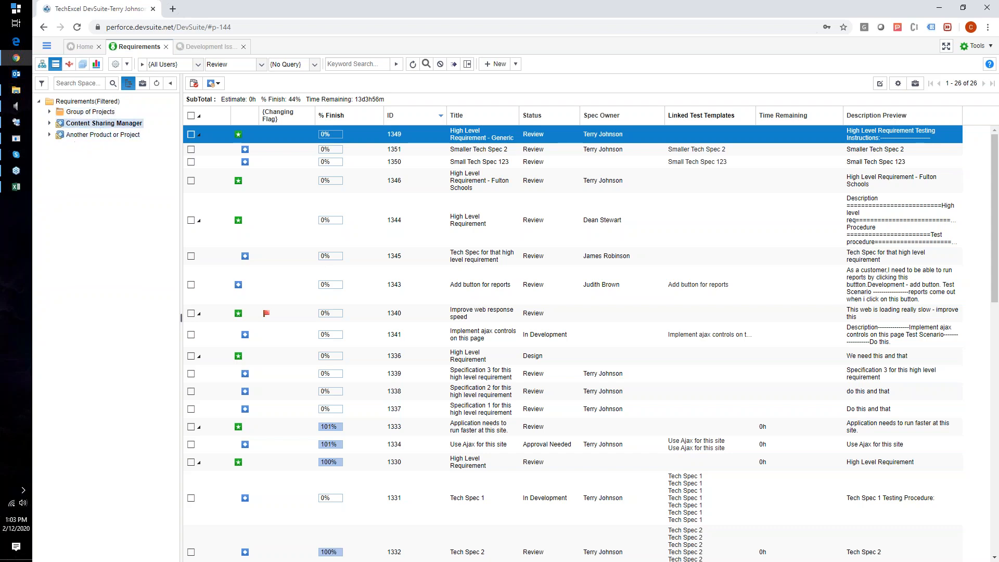
left_click(49, 123)
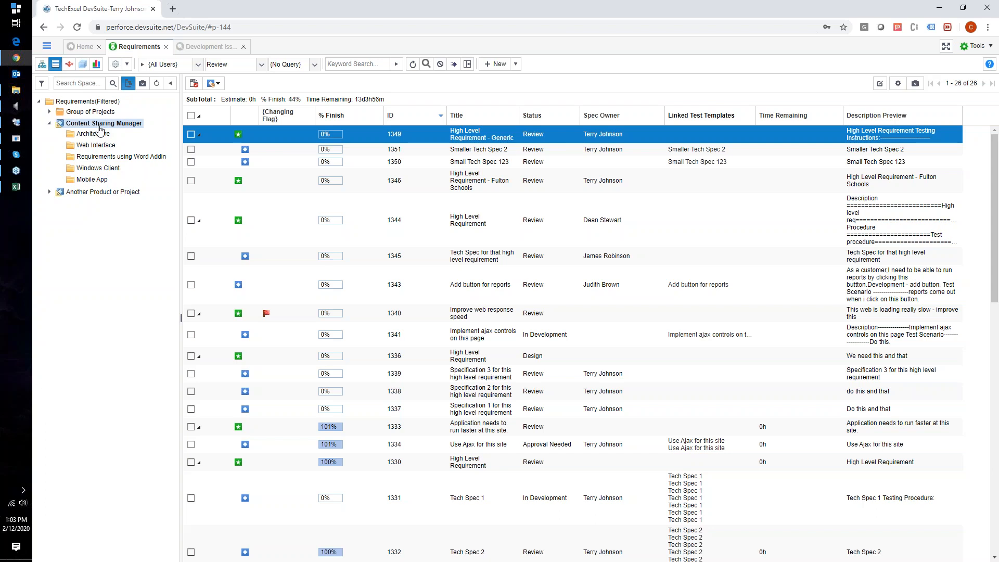
left_click(97, 134)
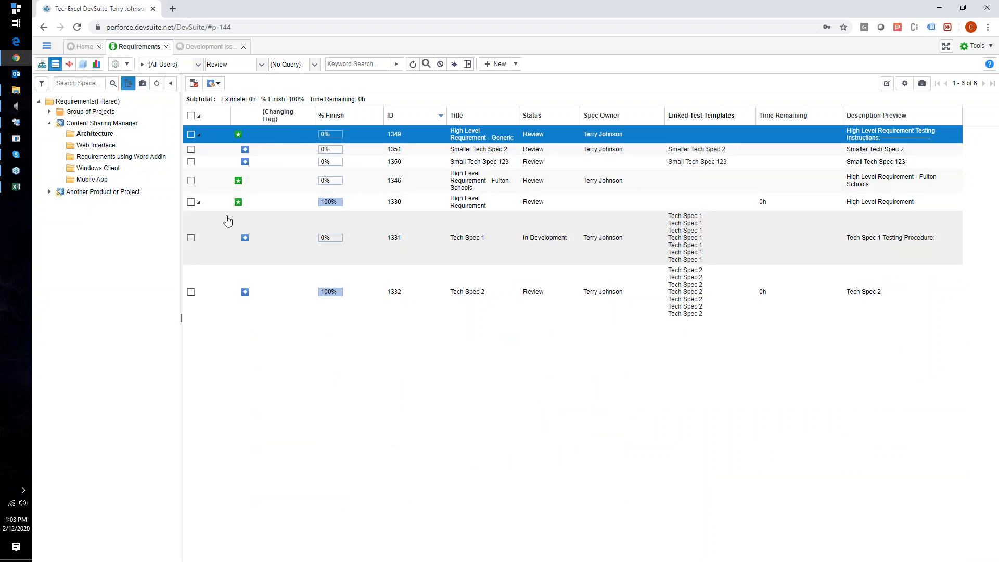
left_click(91, 136)
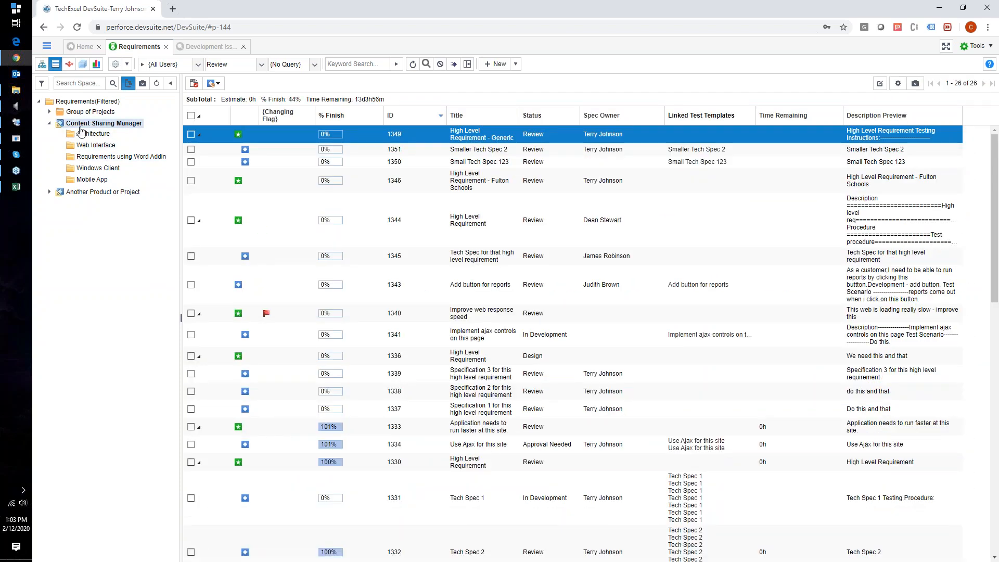
- Expand Group of Projects in the requirements tree to examine the project spaces it contains
left_click(49, 112)
left_click(91, 122)
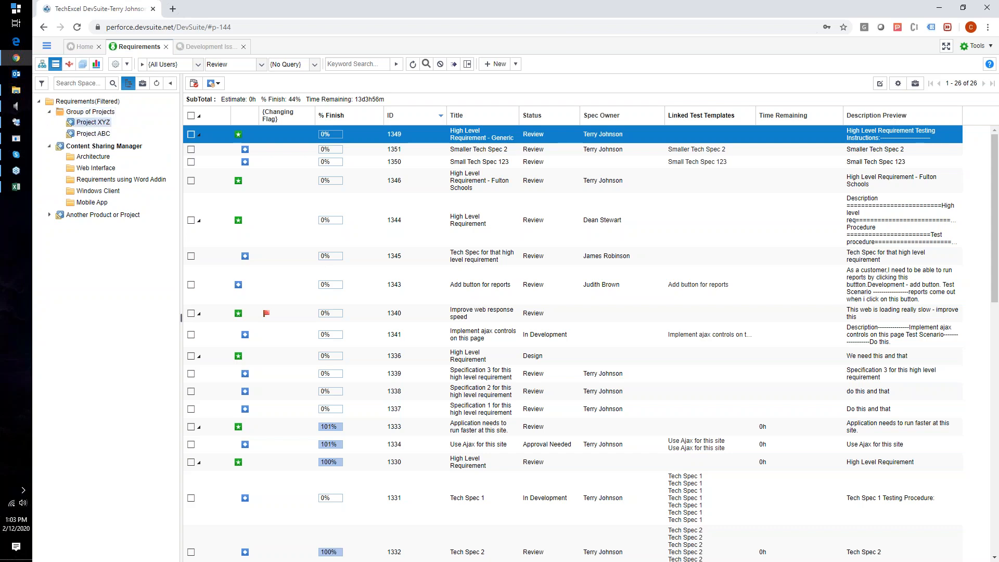
left_click(83, 114)
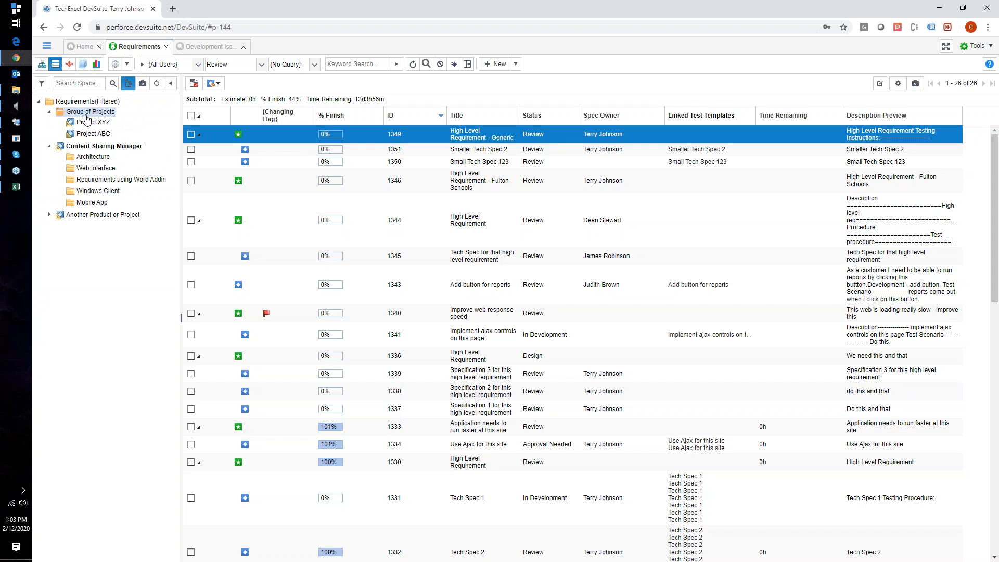
left_click(50, 112)
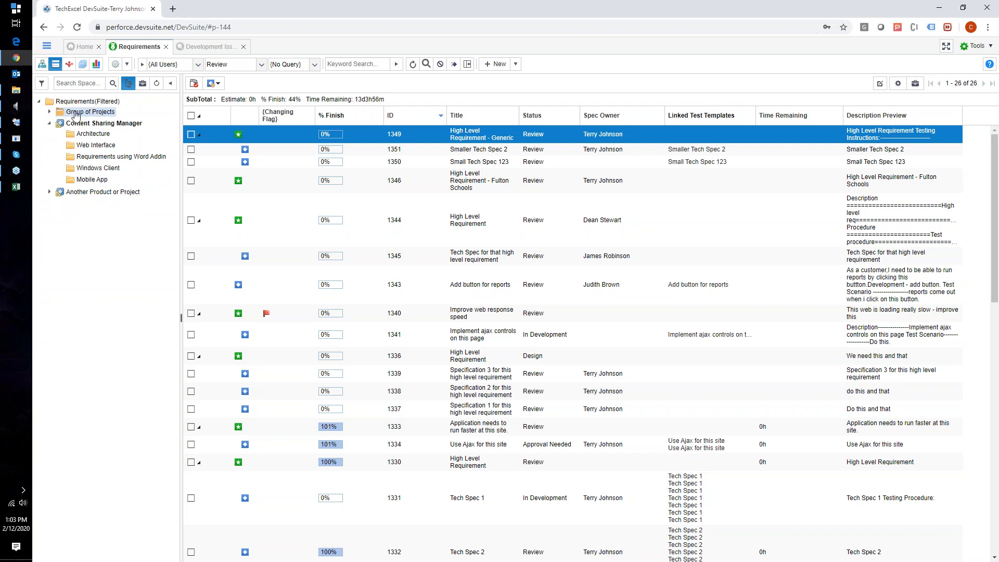
left_click(49, 112)
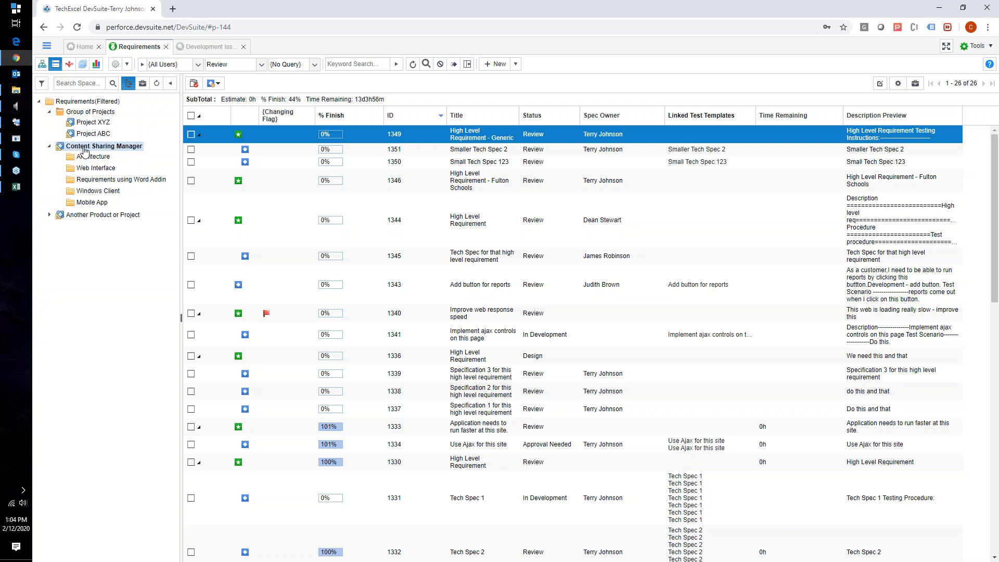
- Create a requirement space named "New Project" directly under the Requirements root and submit it
right_click(92, 102)
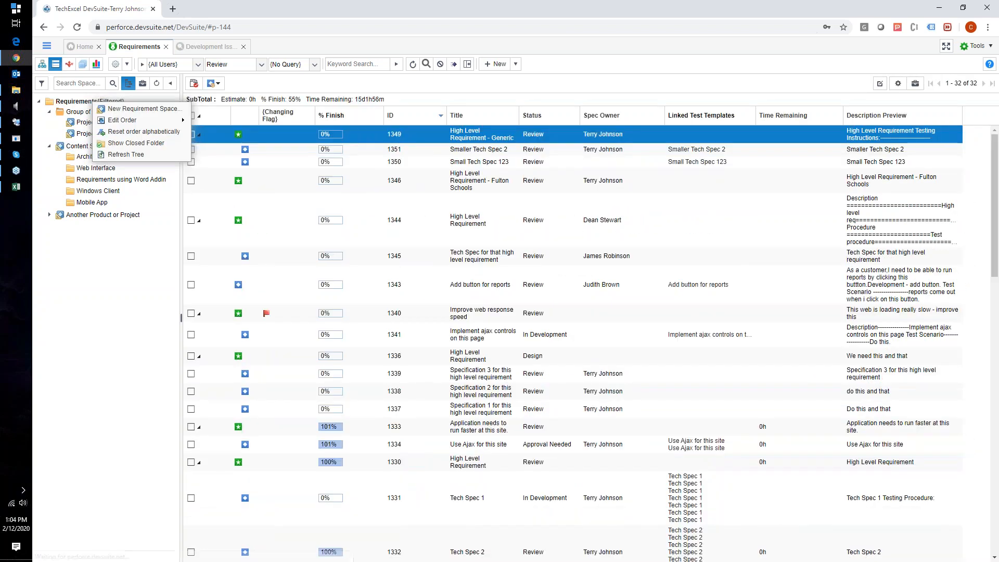
left_click(78, 101)
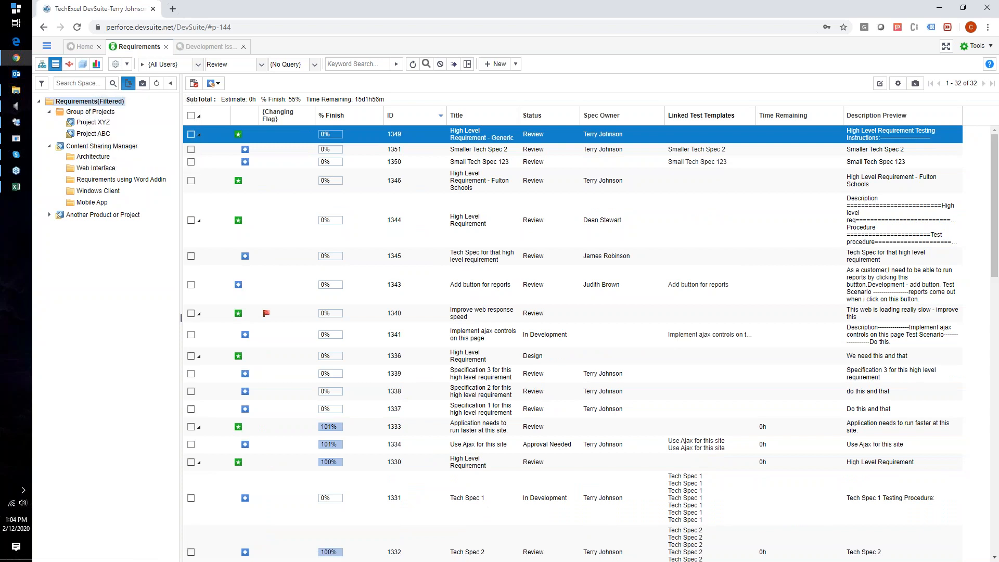
right_click(95, 102)
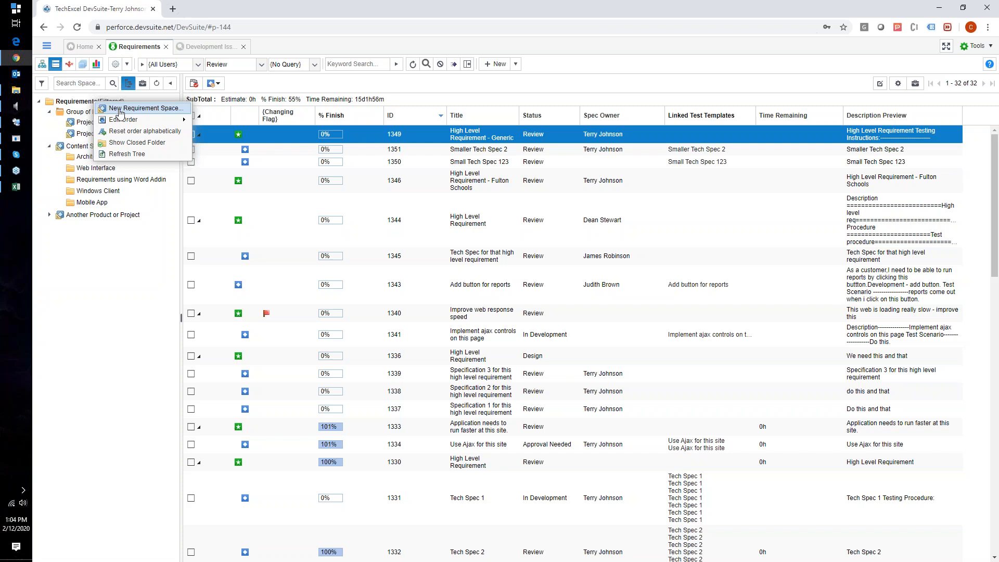
left_click(138, 109)
left_click(210, 201)
type("New Project")
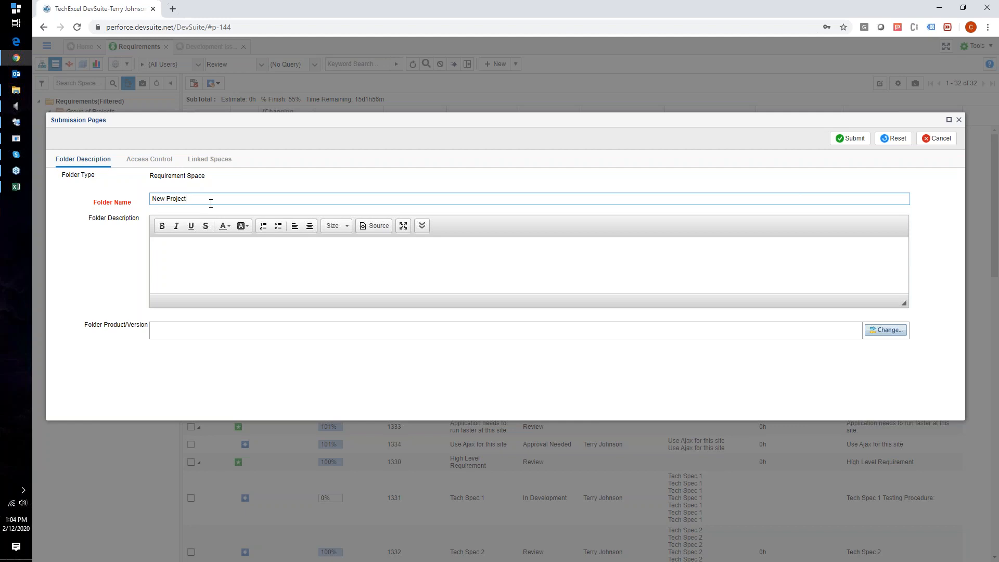
left_click(851, 138)
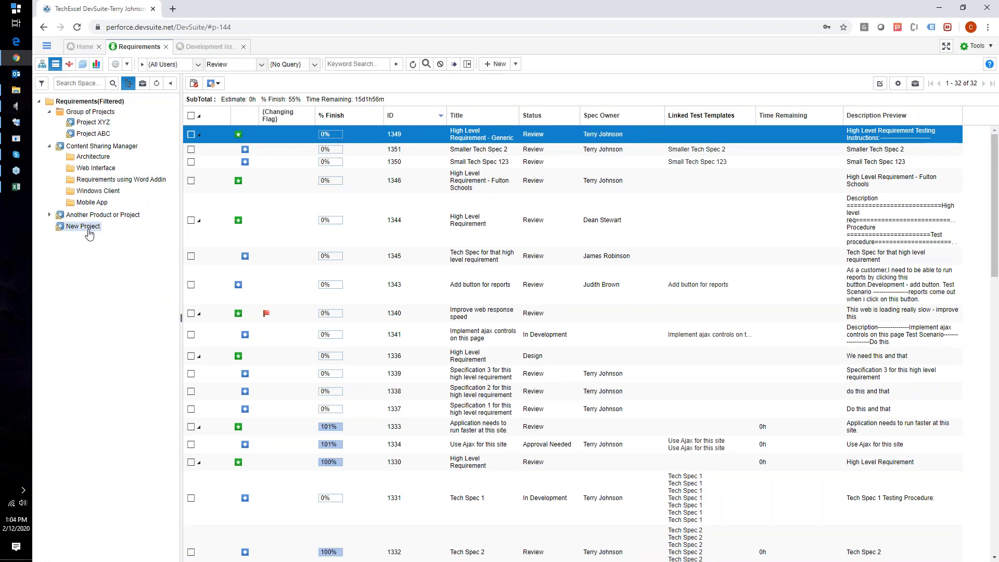
- Review the Move Folder options for the New Project requirement space and cancel without moving it
right_click(89, 233)
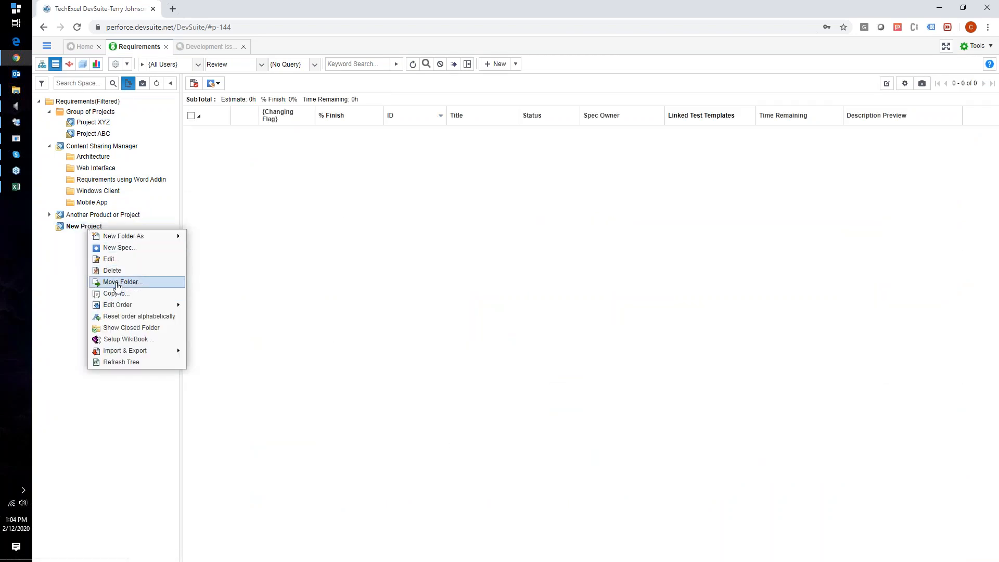
left_click(118, 283)
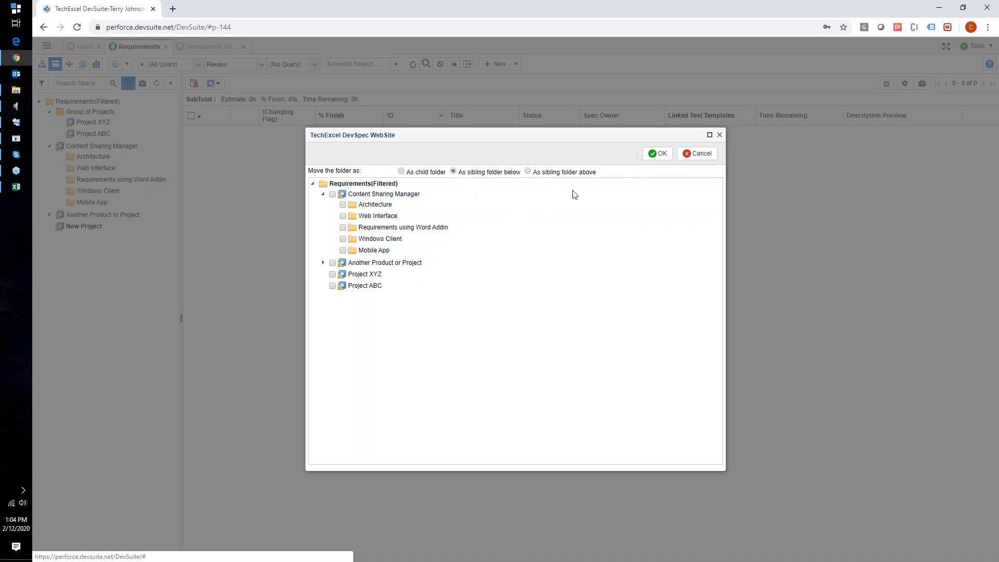
left_click(705, 154)
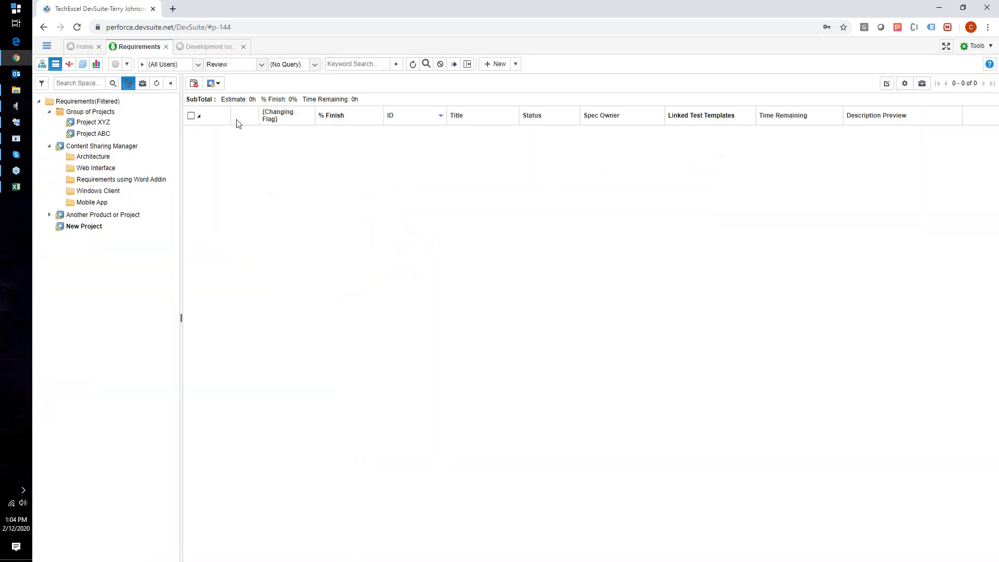
- Create an agile dev space titled "New Project" under the Development Issues & Tasks root and submit it
left_click(47, 47)
left_click(208, 46)
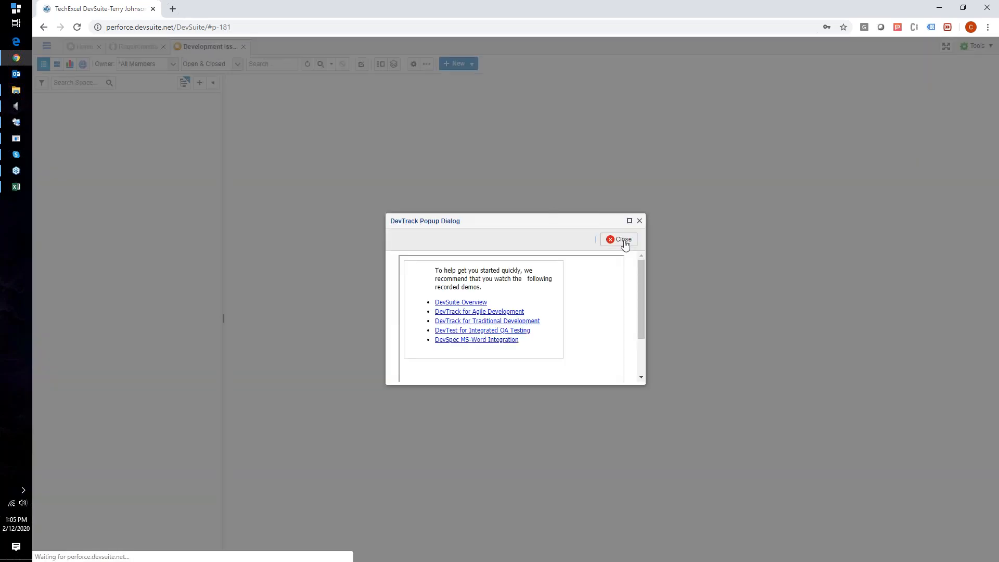
left_click(622, 240)
right_click(123, 101)
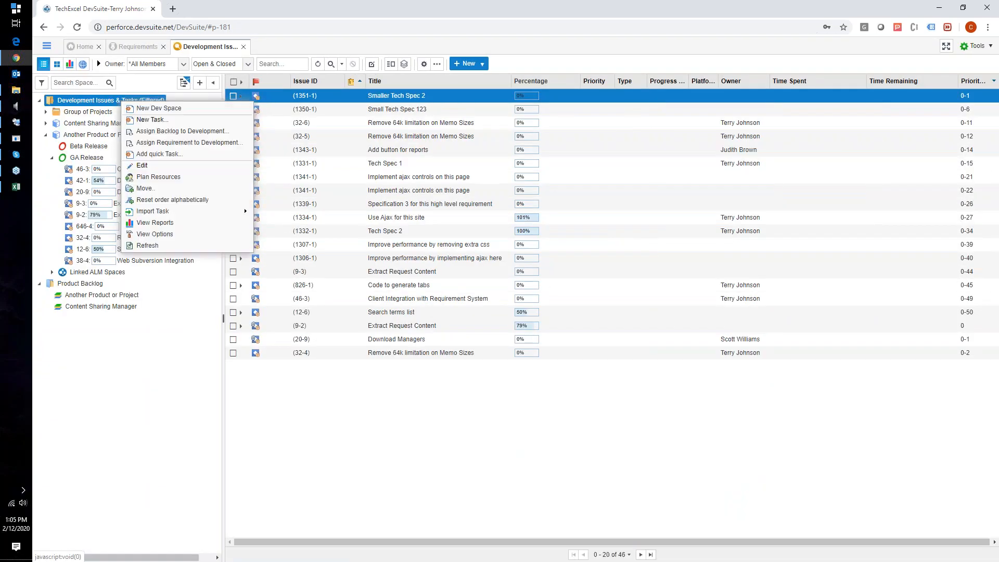
left_click(157, 108)
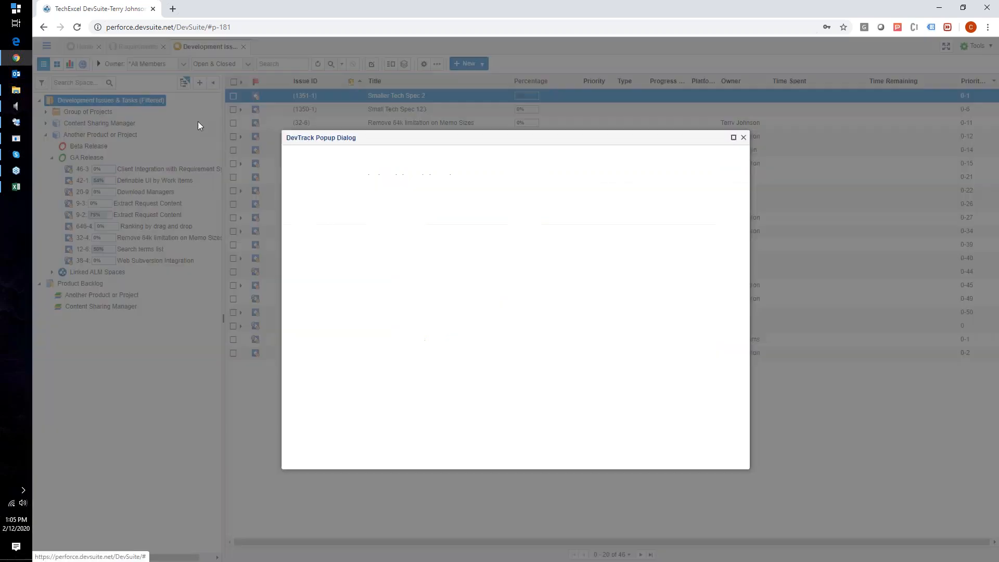
left_click(400, 202)
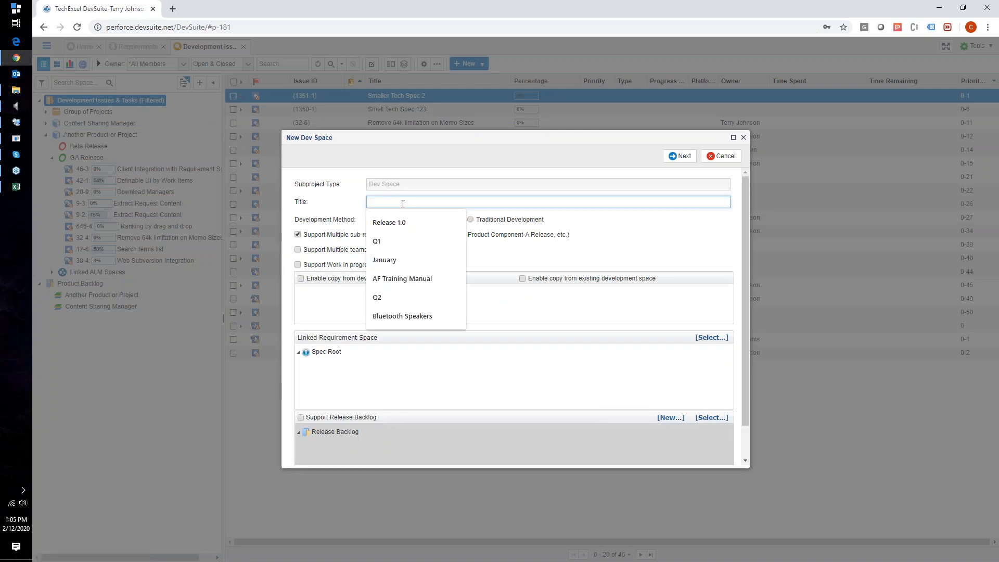
type("New Project")
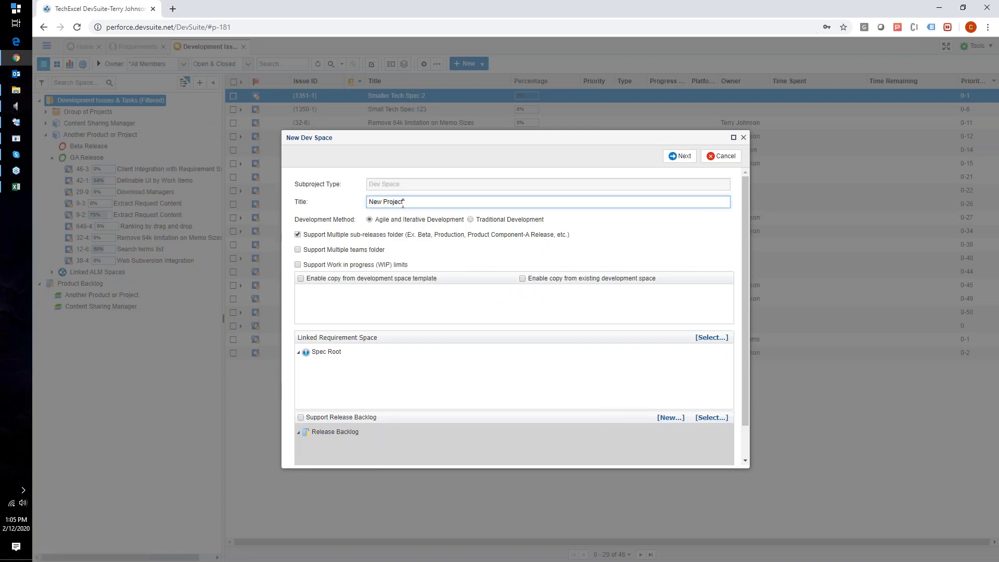
left_click(677, 157)
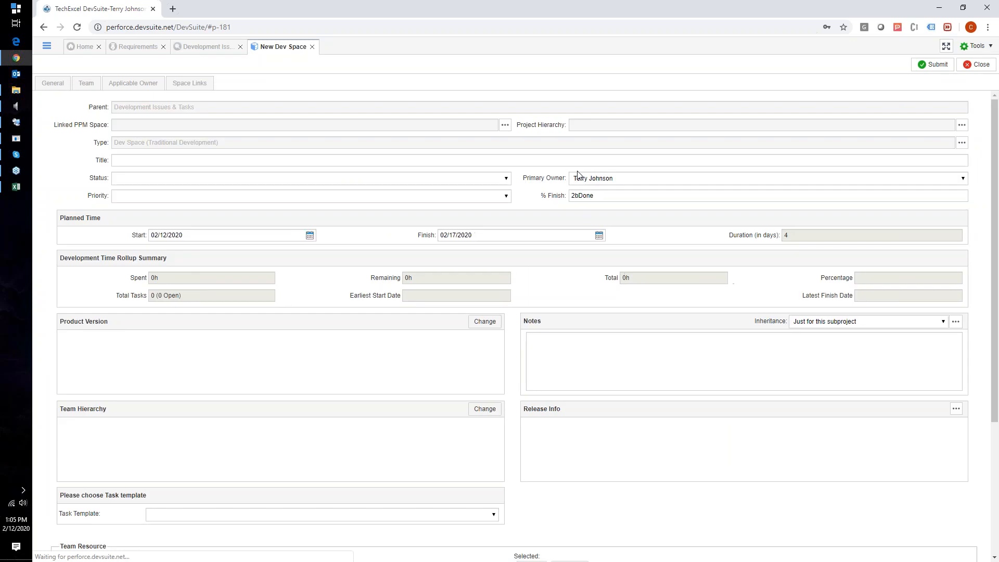
left_click(929, 64)
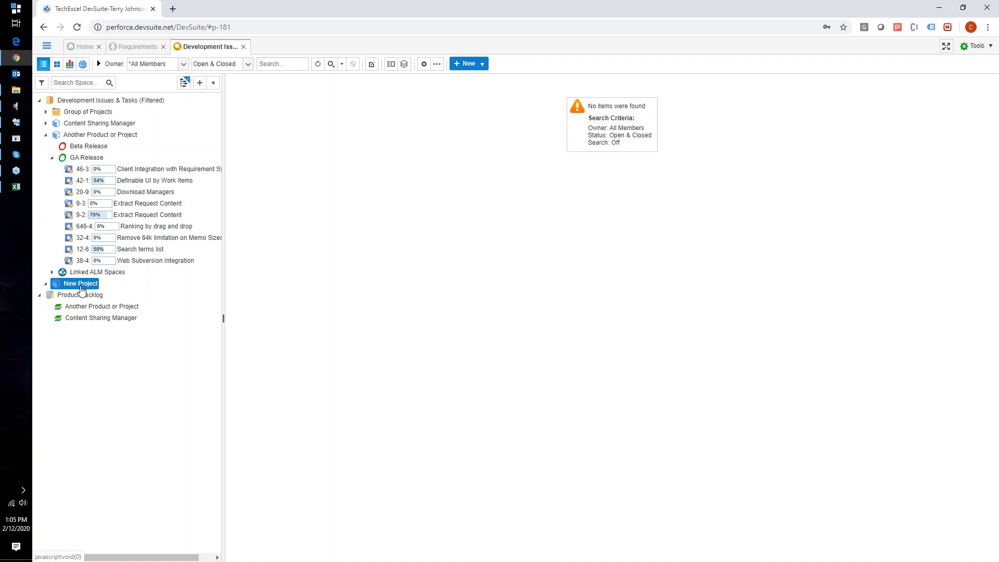
- Compare the New Project spaces in the requirements and development areas, ending in Requirements
left_click(140, 48)
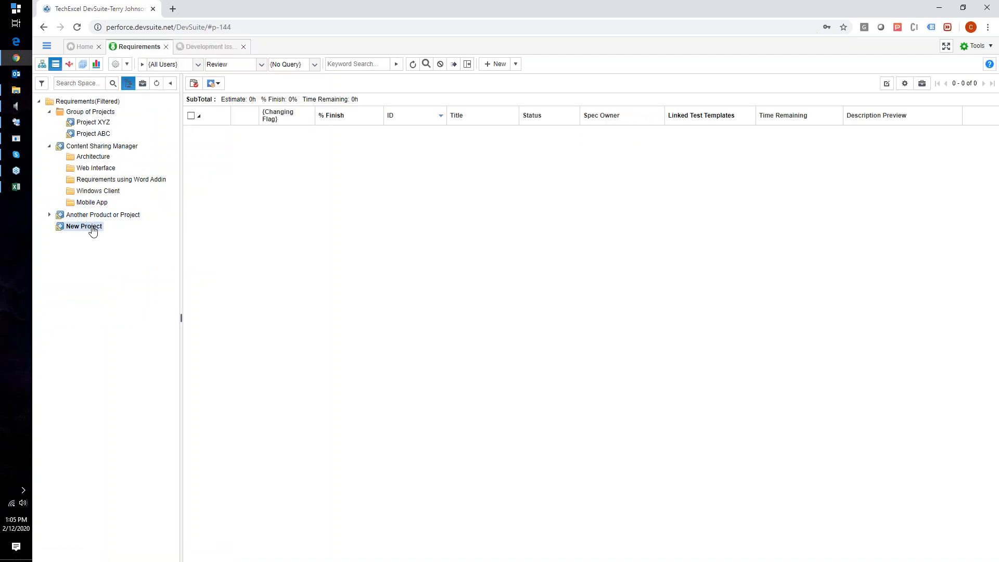
left_click(208, 47)
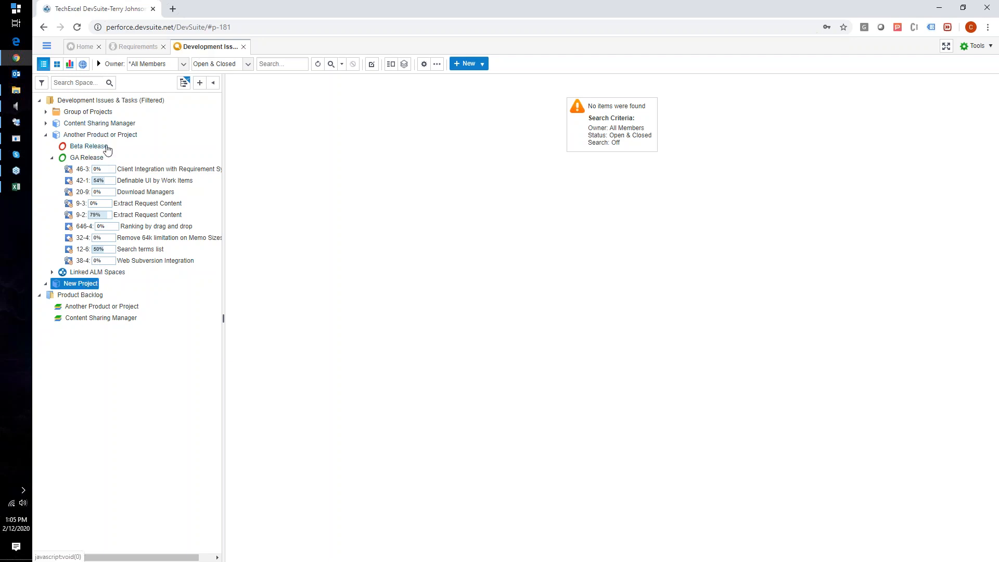
left_click(147, 49)
- Edit the New Project requirement space to link it to the New Project development space and submit the change
right_click(83, 228)
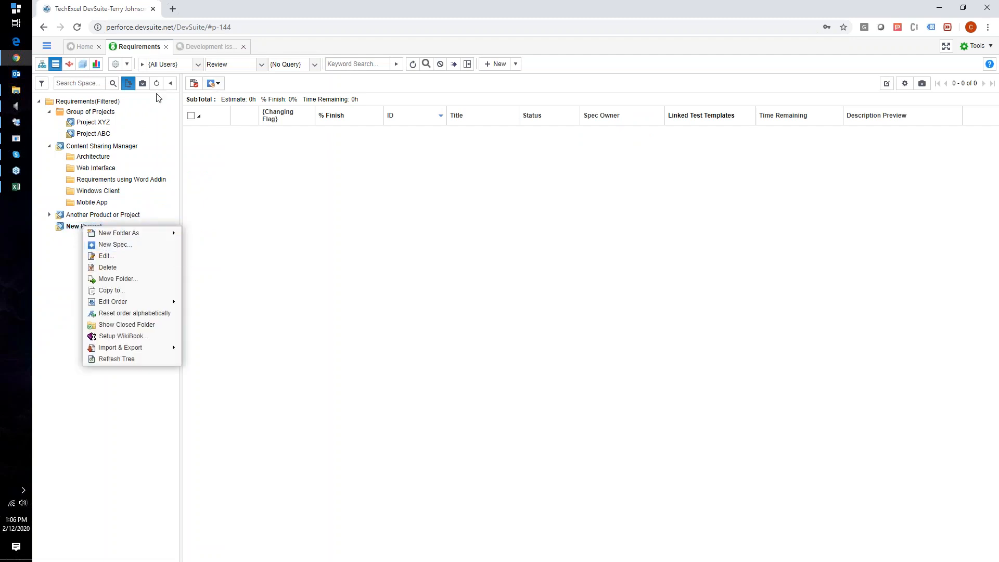
left_click(83, 117)
right_click(91, 228)
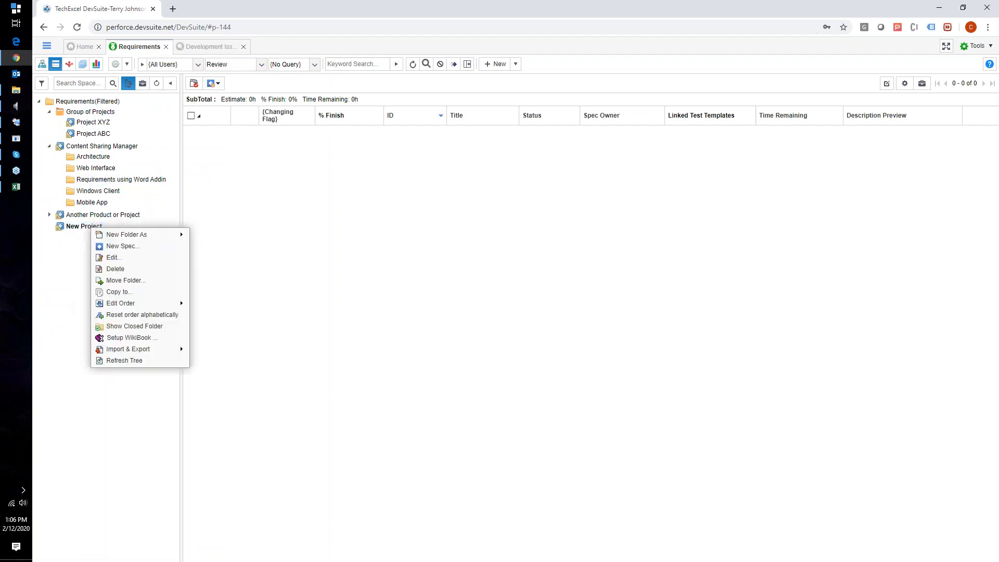
left_click(113, 258)
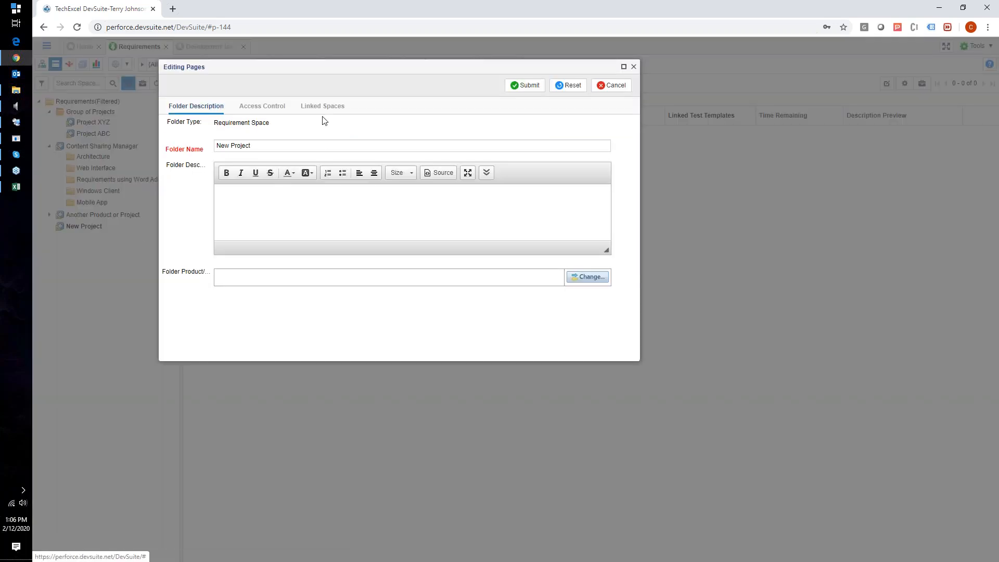
left_click(314, 107)
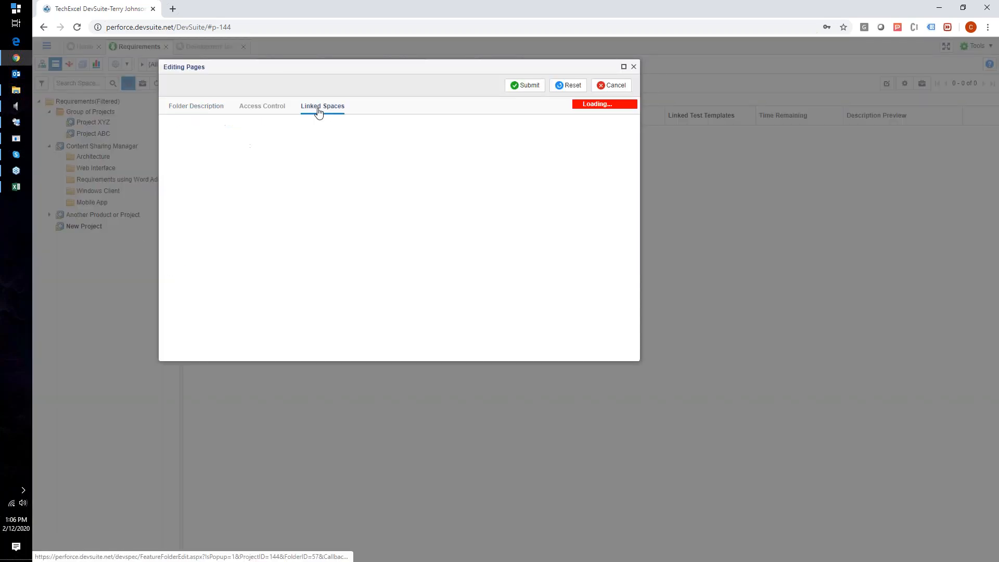
left_click_drag(181, 131, 247, 133)
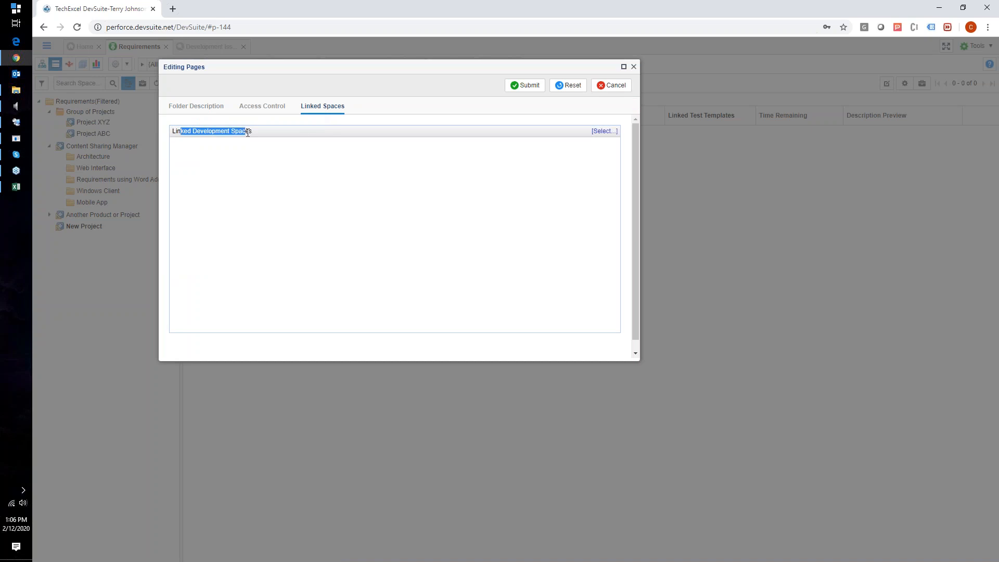
left_click(599, 132)
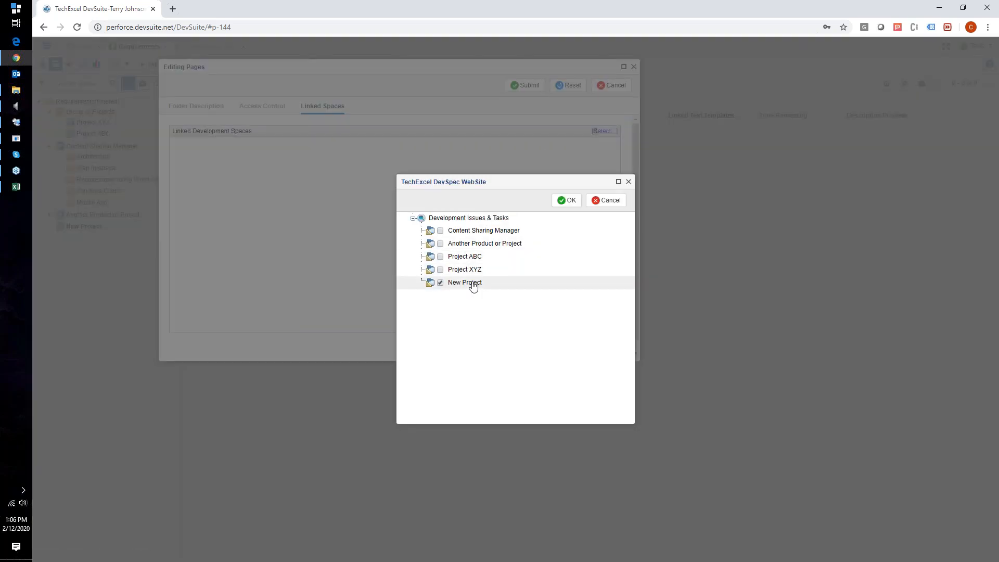
left_click(566, 201)
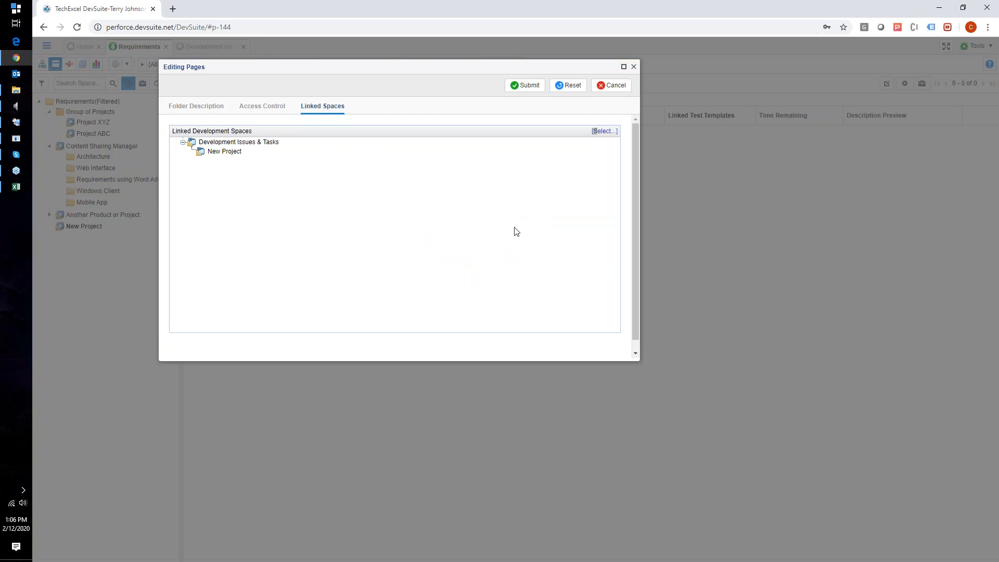
left_click(523, 88)
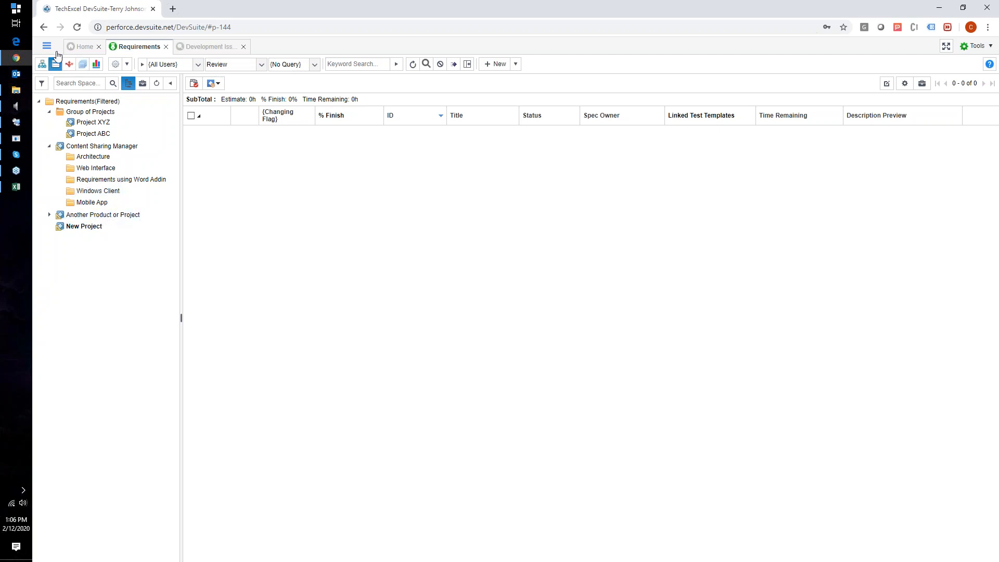
- Check the Space Links of the New Project dev space for its linked requirement and test template spaces, closing without submitting
left_click(211, 47)
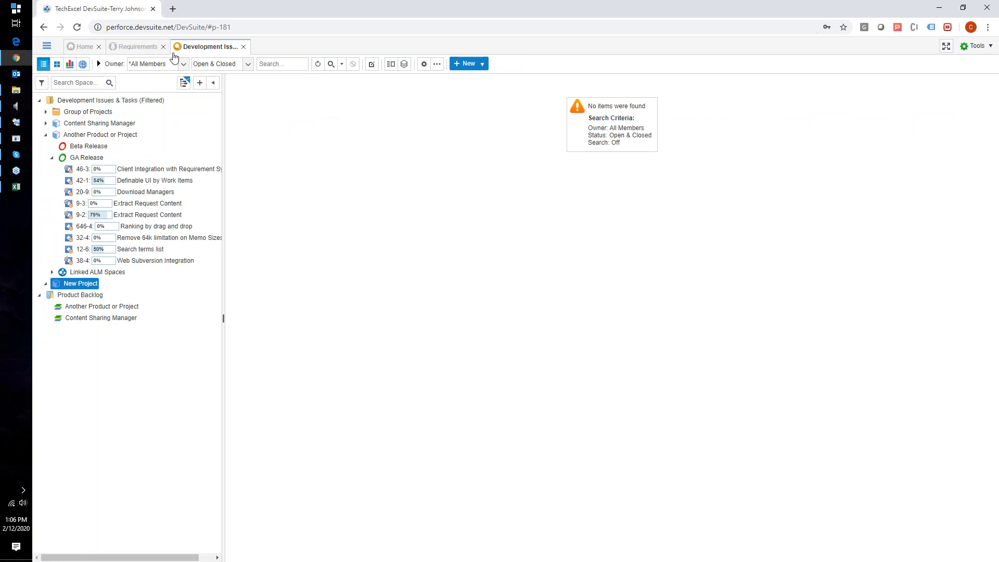
right_click(93, 284)
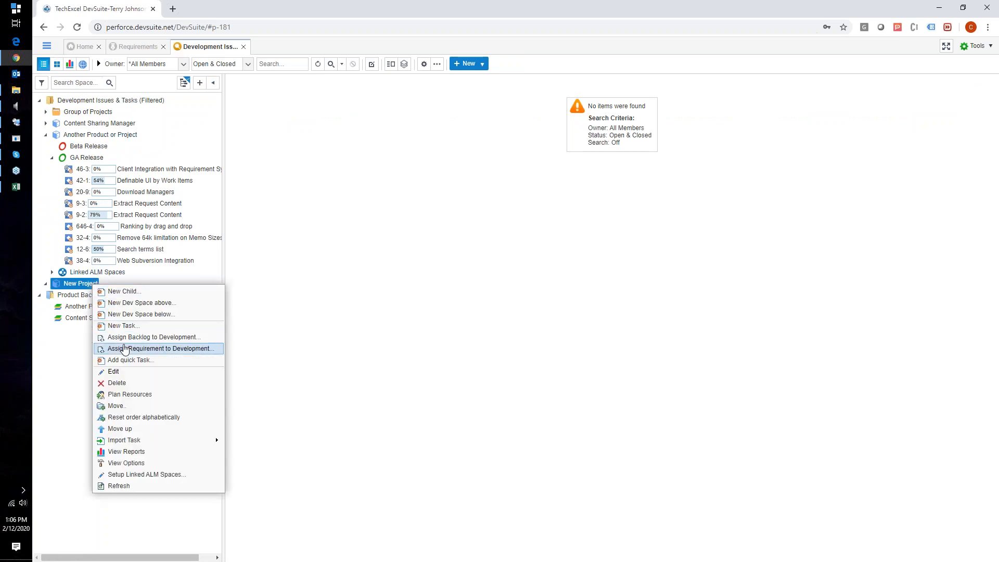
left_click(122, 371)
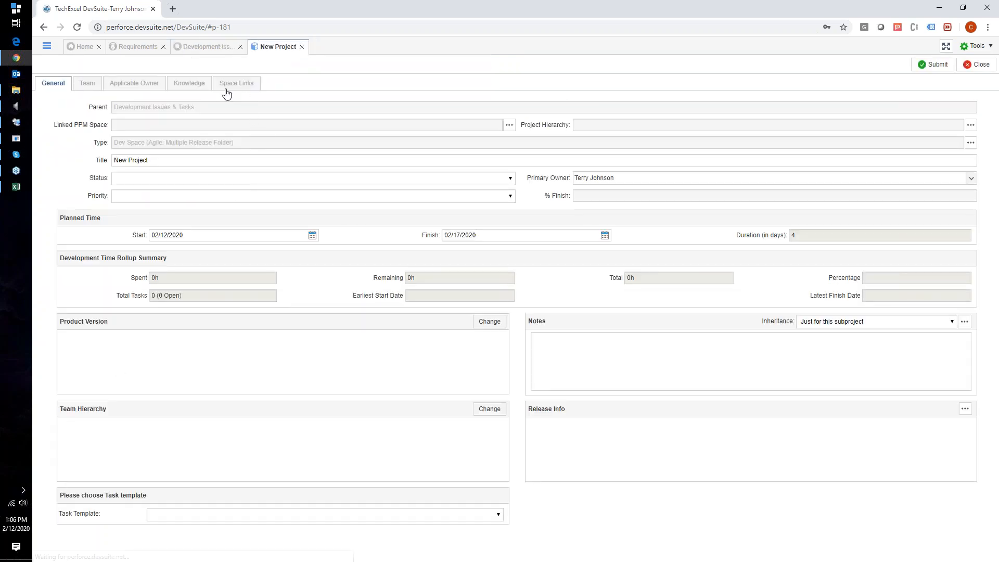
left_click(226, 84)
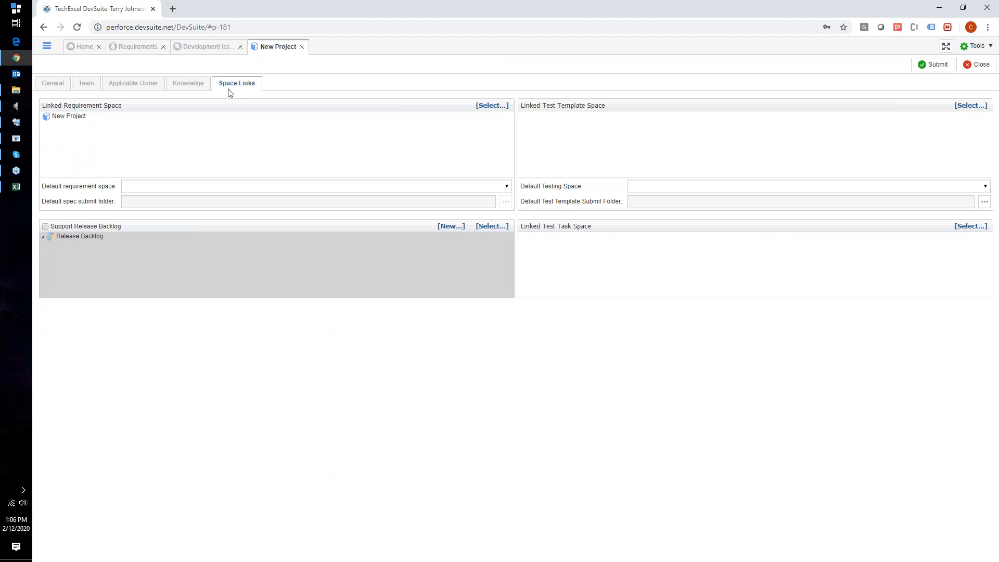
left_click_drag(54, 105, 108, 106)
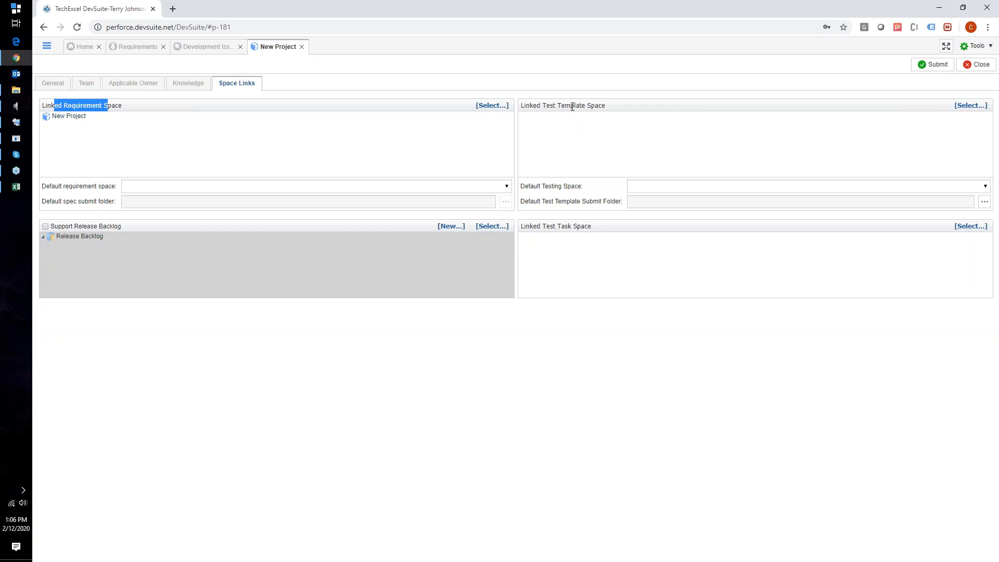
left_click_drag(549, 106, 553, 105)
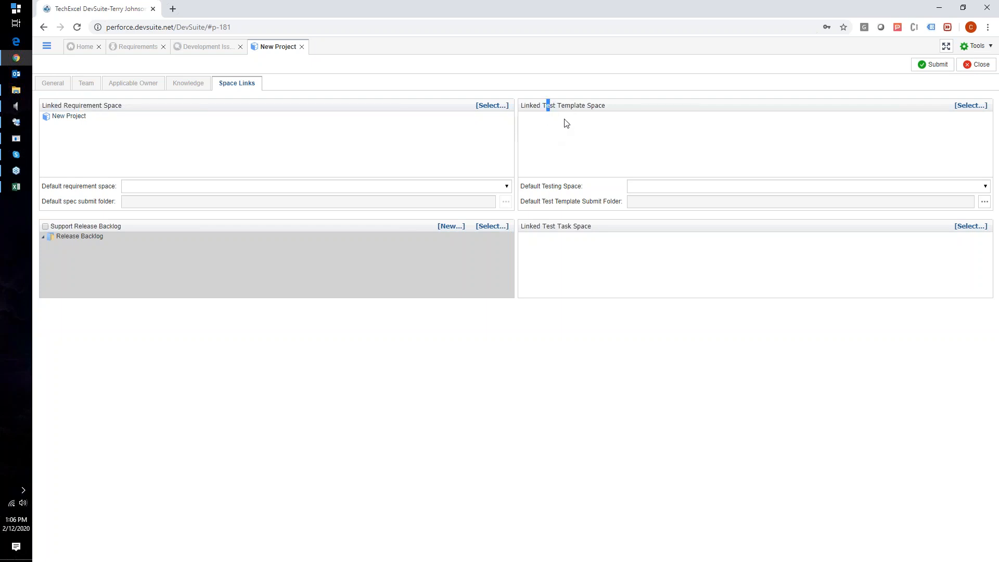
double_click(550, 107)
left_click(976, 65)
- Return to Requirements, collapse the Group of Projects folder and open the Content Sharing Manager space
left_click(133, 48)
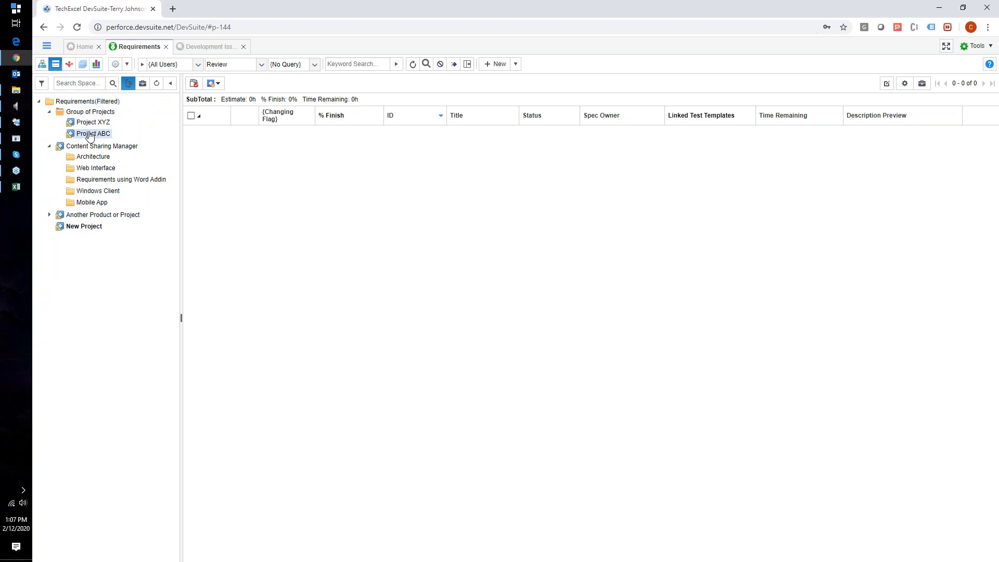
left_click(50, 112)
left_click(83, 123)
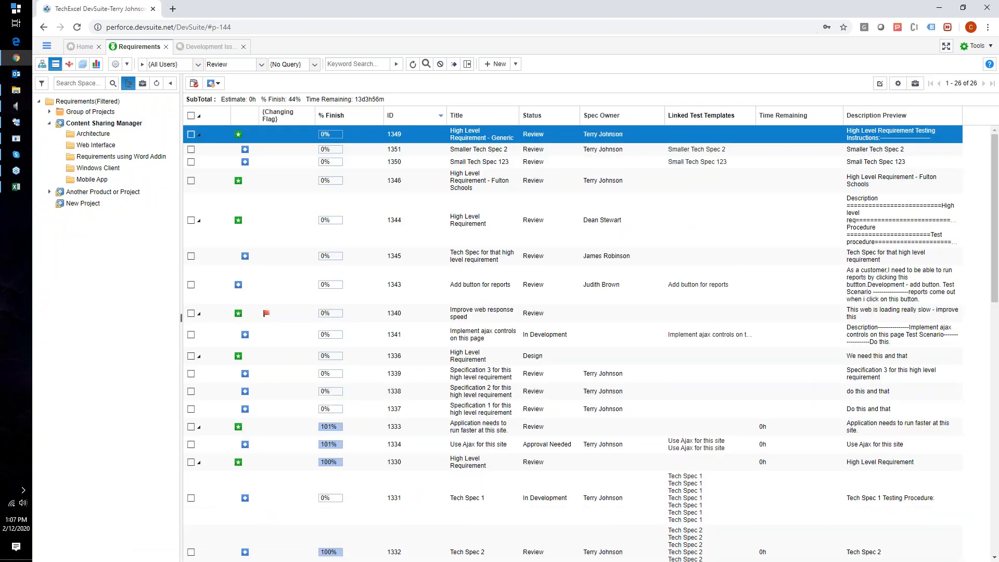
key("alt+Tab")
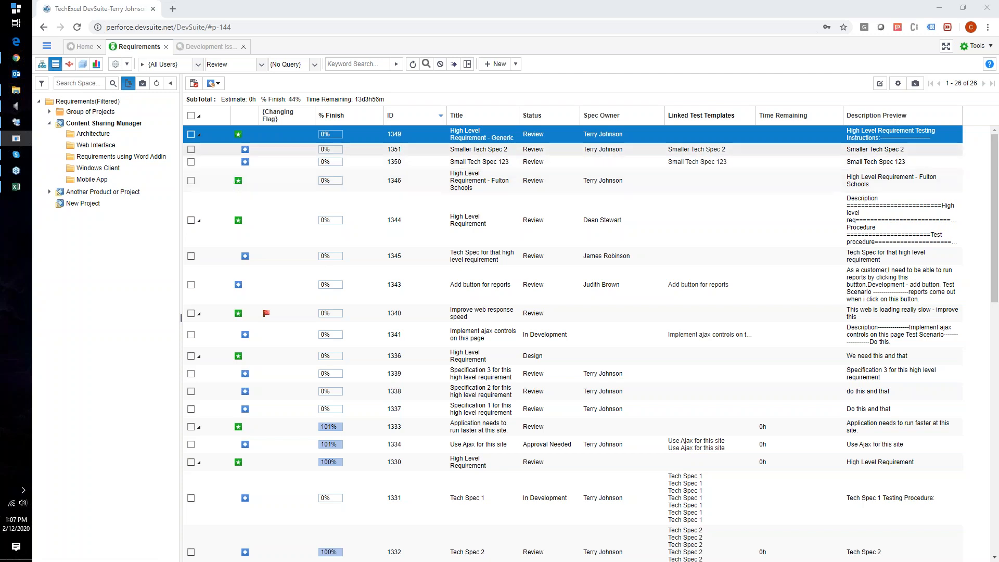
- Examine the requirement hierarchy by collapsing requirements 1349 and 1344 and expanding the child specs of 1349 again
left_click(200, 135)
left_click(200, 161)
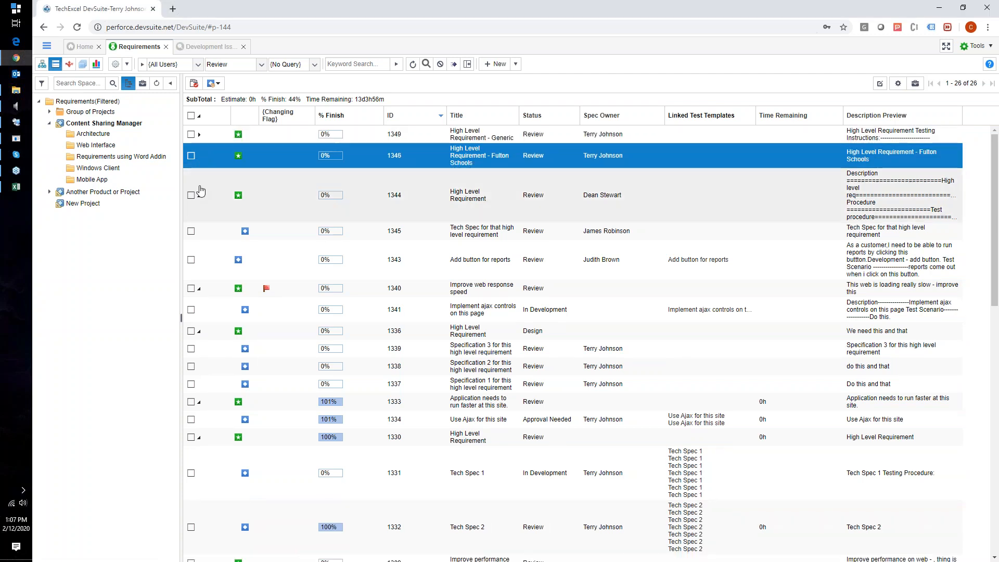
left_click(199, 196)
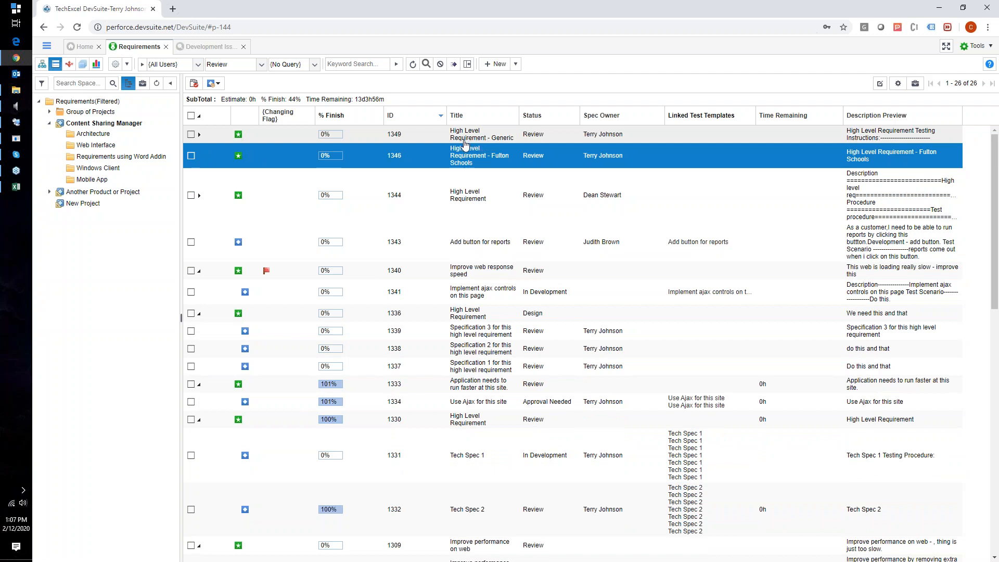
left_click(199, 135)
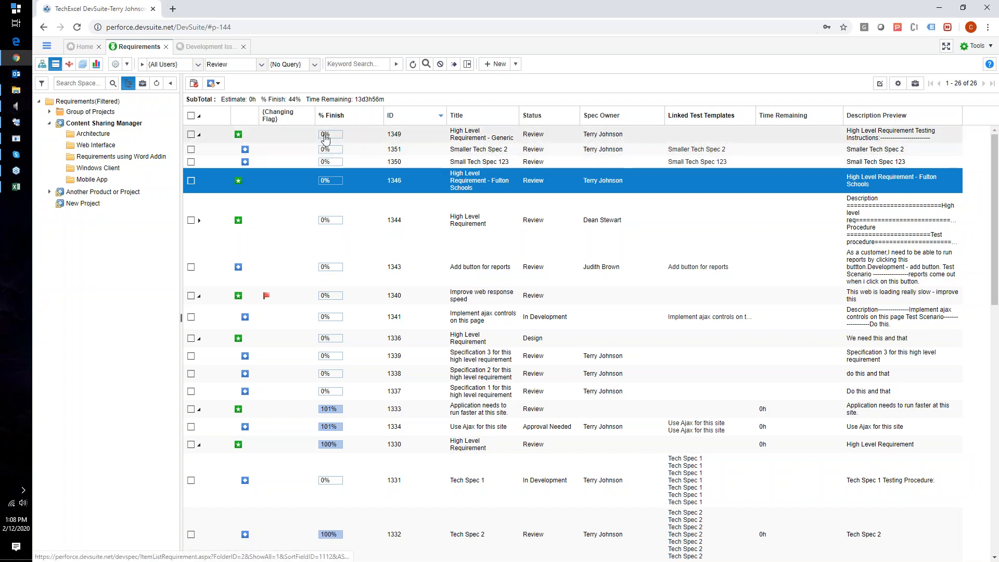
left_click(516, 64)
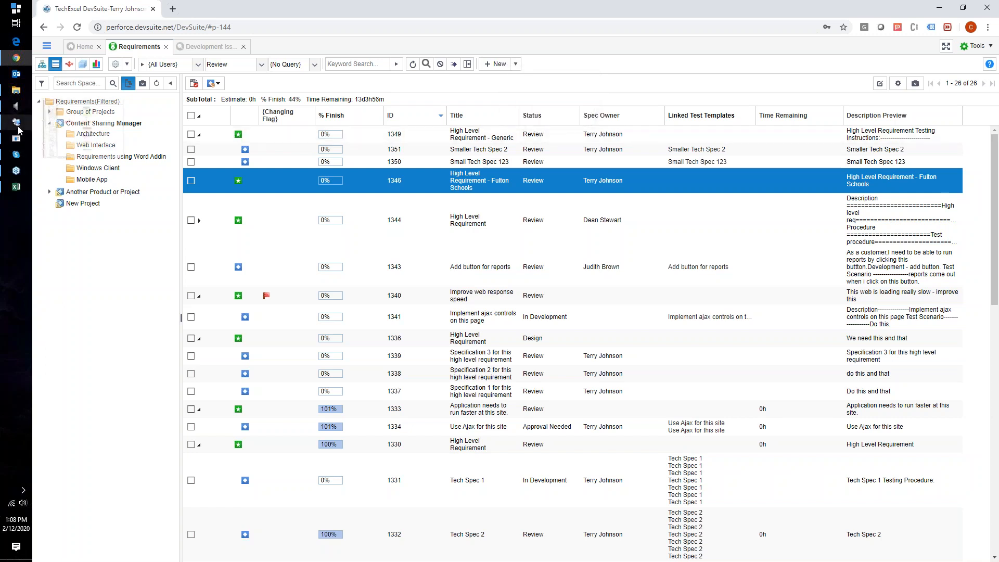
- Switch to DevSuite Admin in Remote Desktop Connection Manager and examine the names and system types in the Spec Types Settings
left_click(17, 125)
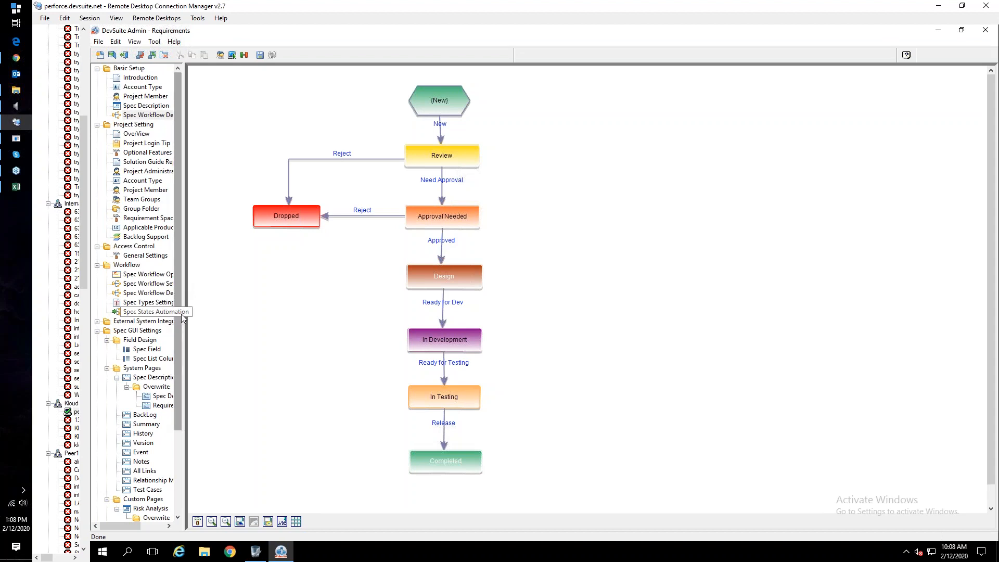
left_click(140, 303)
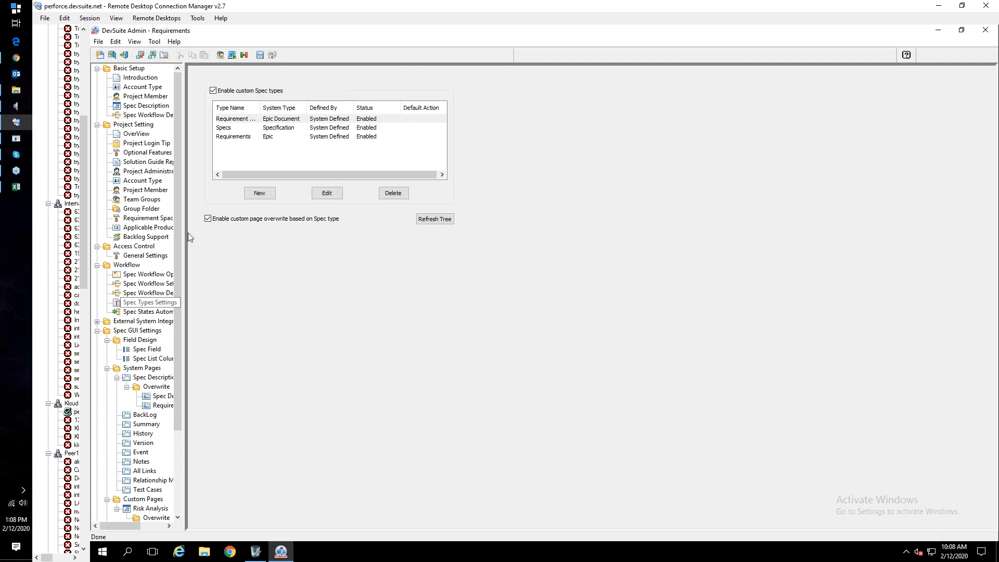
left_click_drag(307, 107, 322, 108)
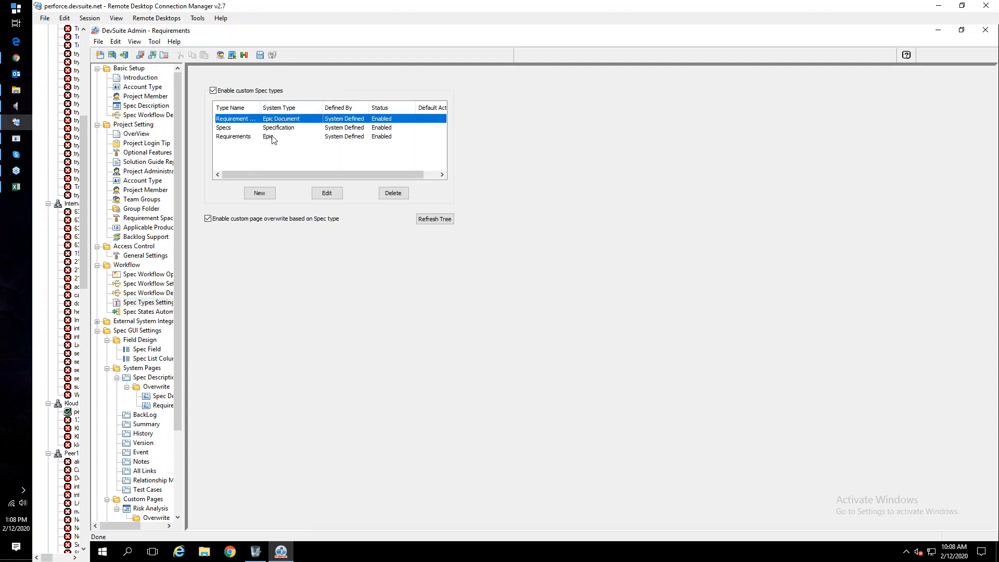
left_click(275, 130)
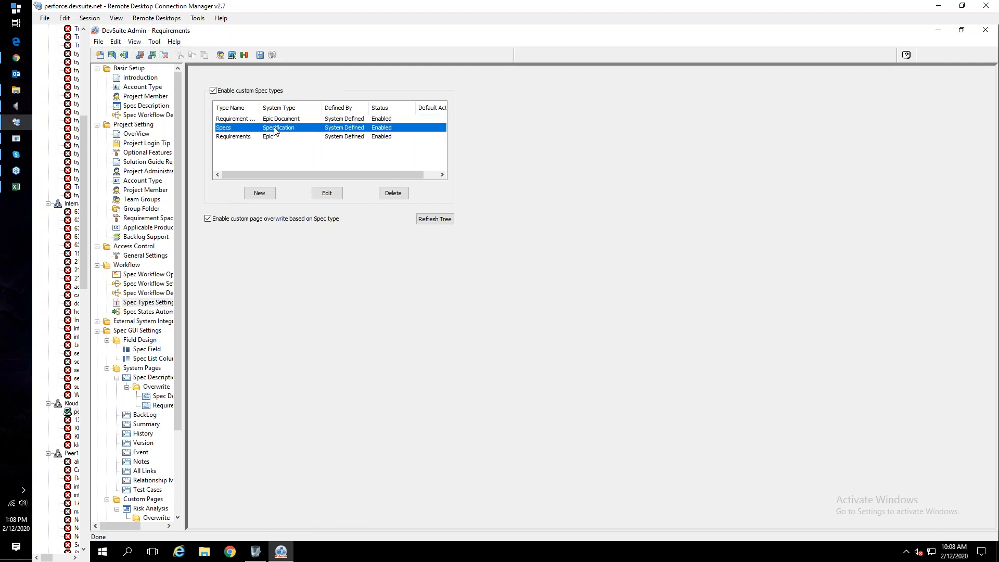
left_click(273, 139)
left_click(290, 121)
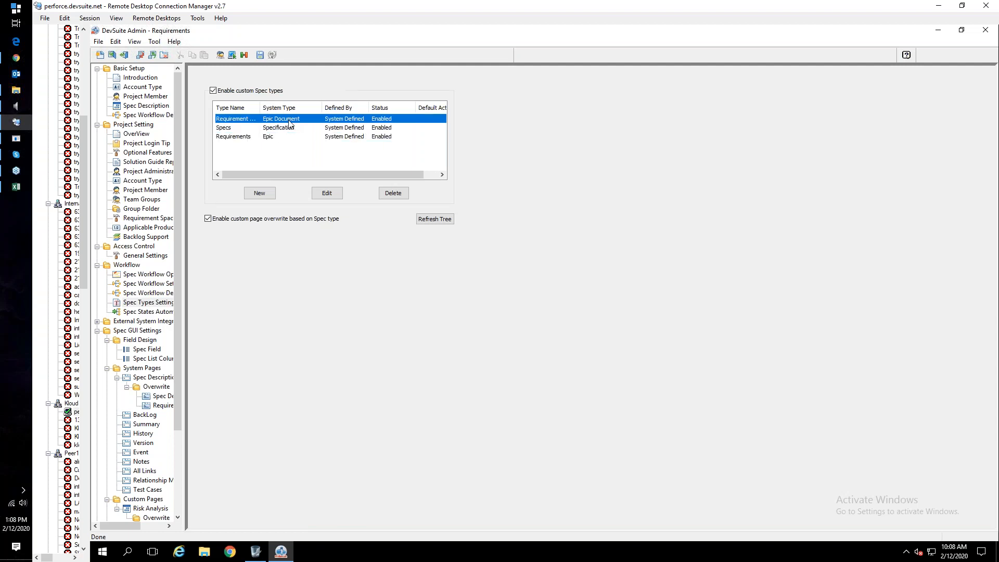
left_click_drag(259, 109, 311, 107)
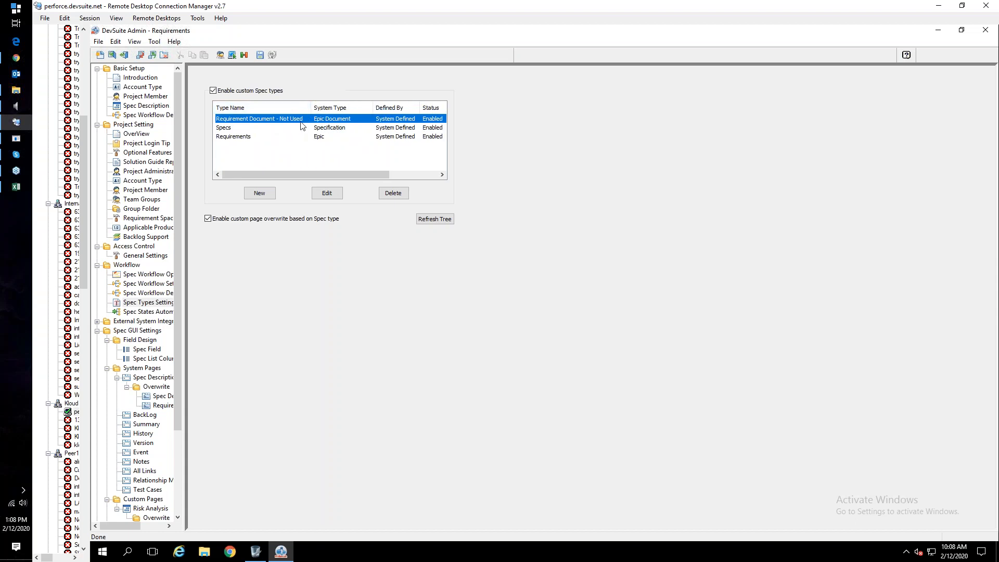
left_click(300, 138)
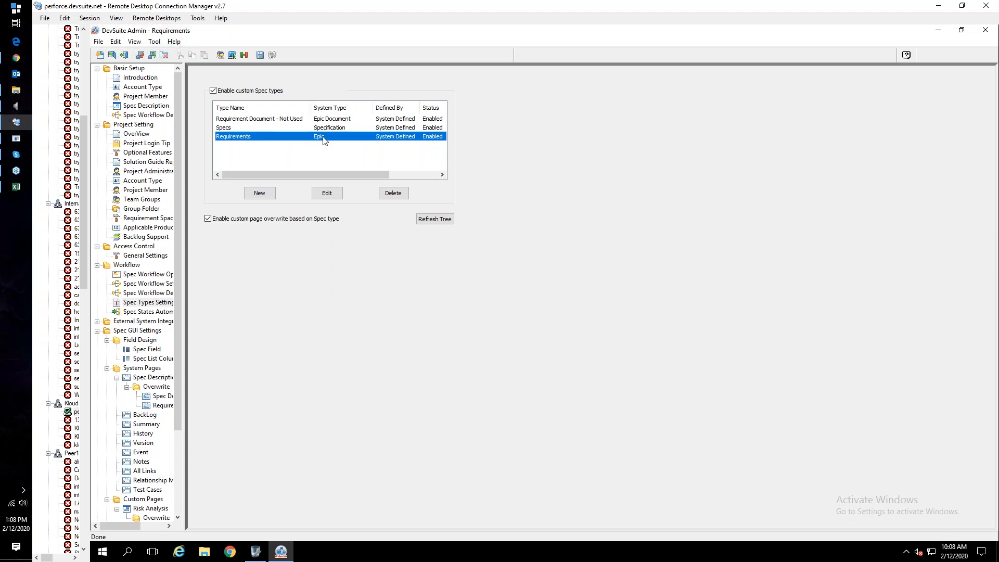
left_click(280, 130)
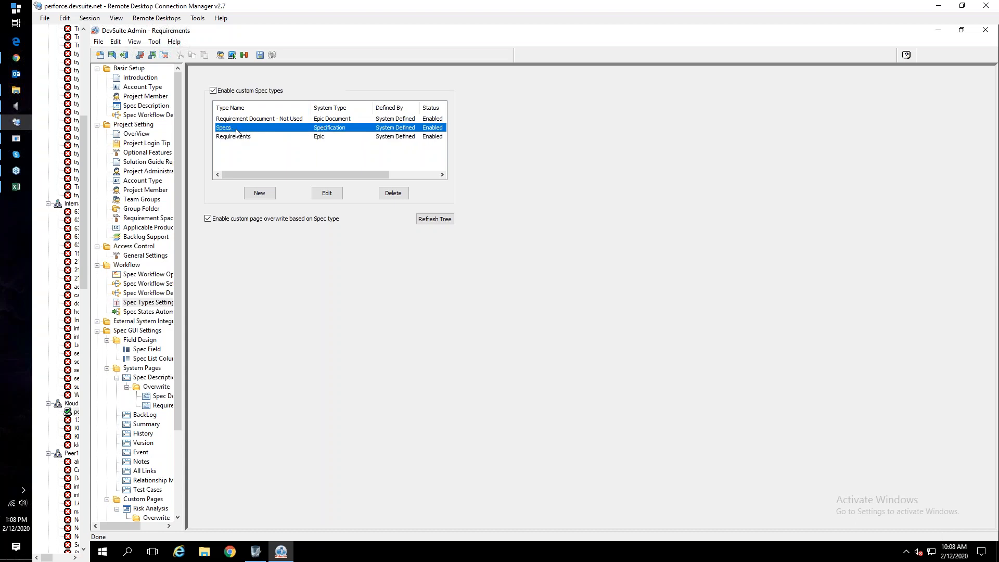
- Create a custom spec type named "Risk Analysis" with the system type Specification
left_click(257, 194)
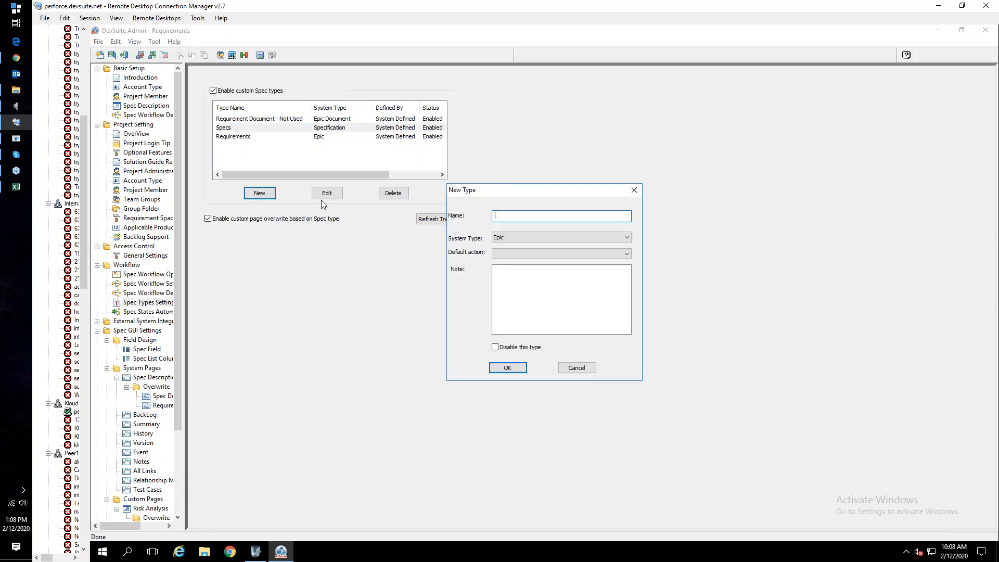
left_click(504, 239)
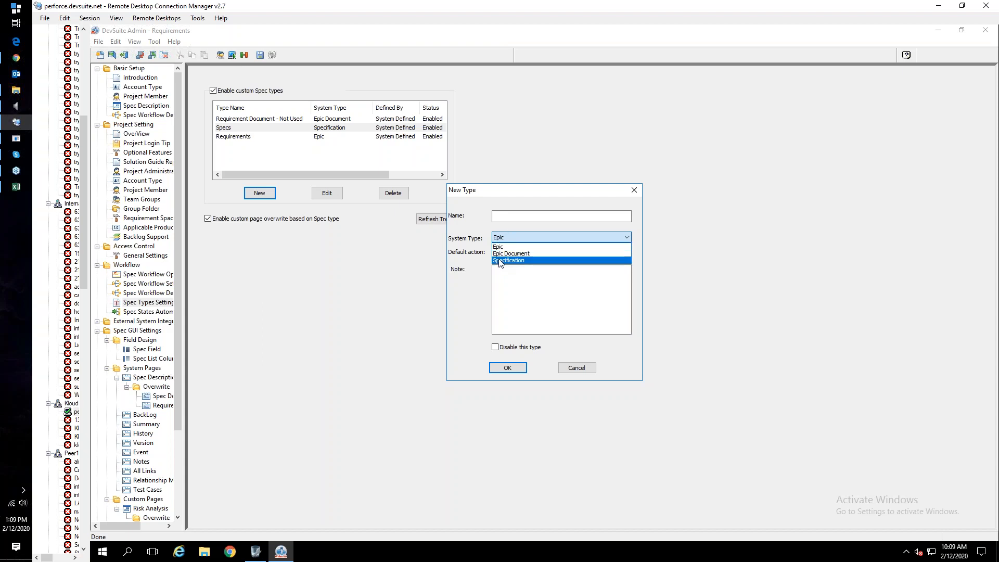
left_click(500, 260)
left_click(507, 216)
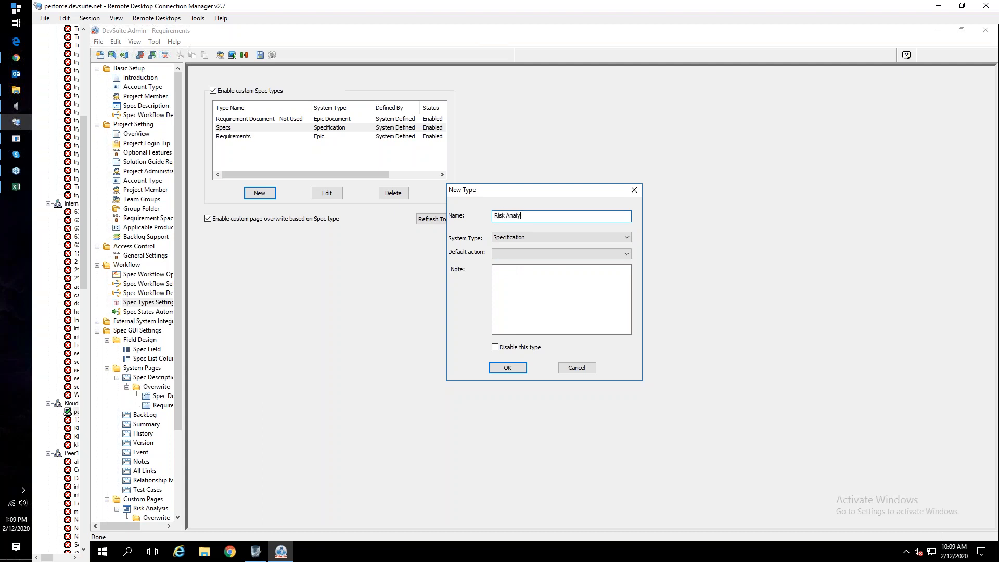
type("Risk Analysis")
left_click(508, 369)
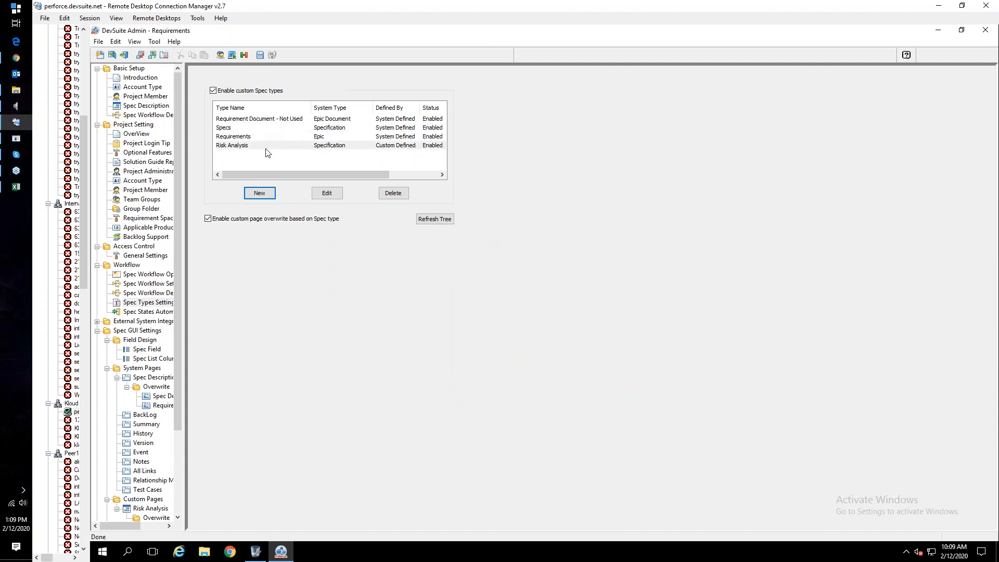
- Reload the web settings for the Requirements project and compare the Specs, Requirements and Risk Analysis types
left_click(330, 128)
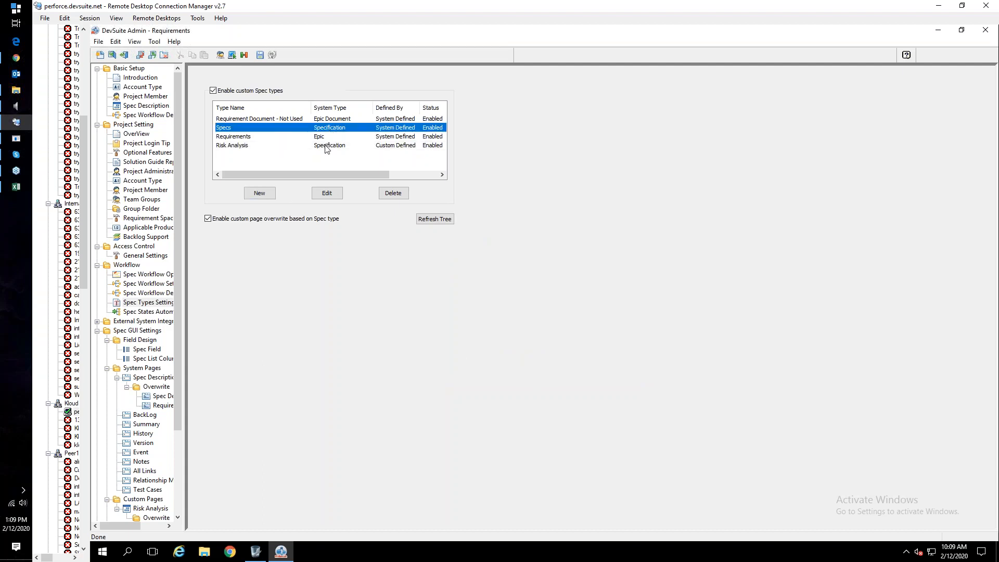
left_click(328, 146)
left_click(247, 57)
left_click(585, 357)
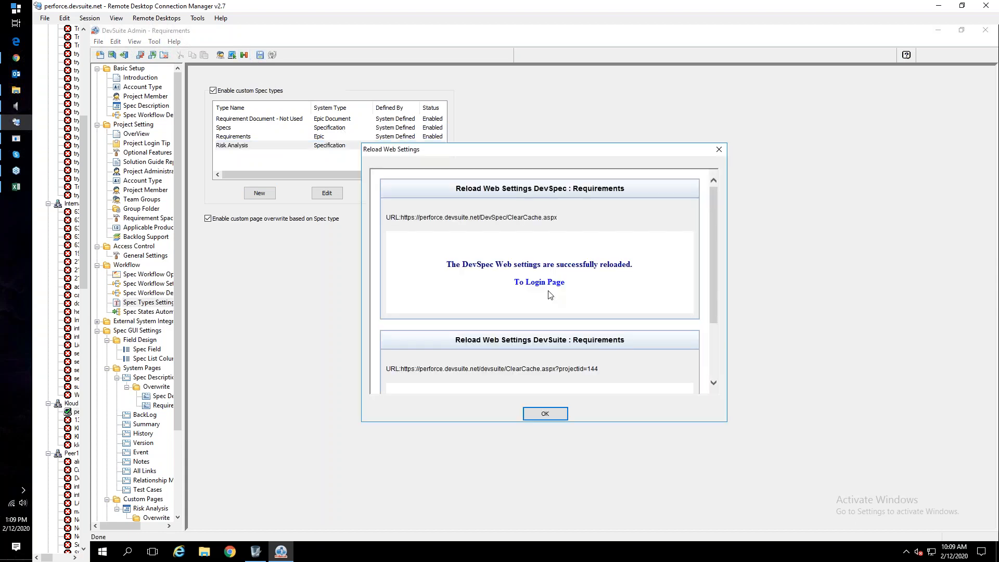
left_click(555, 418)
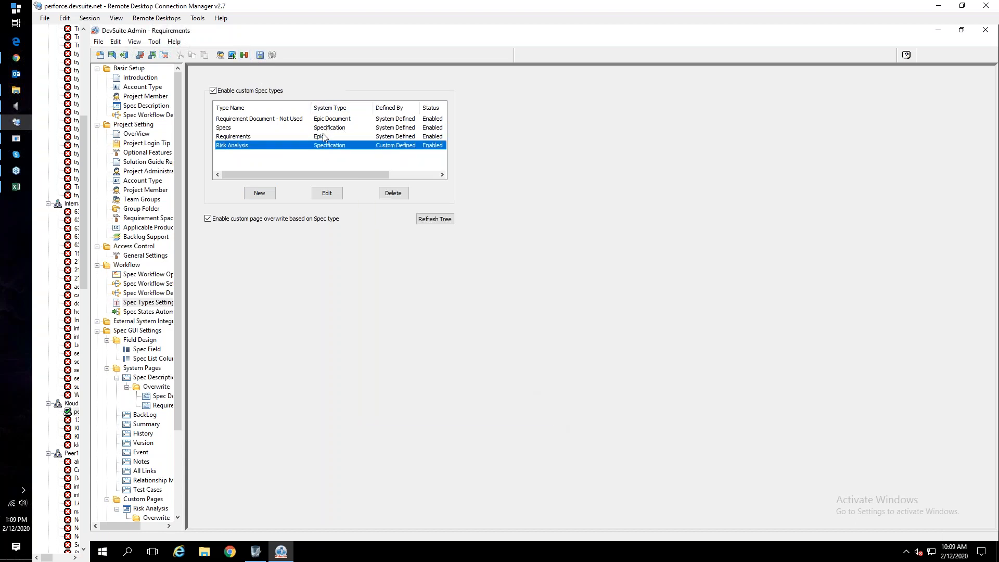
left_click(322, 130)
left_click(319, 137)
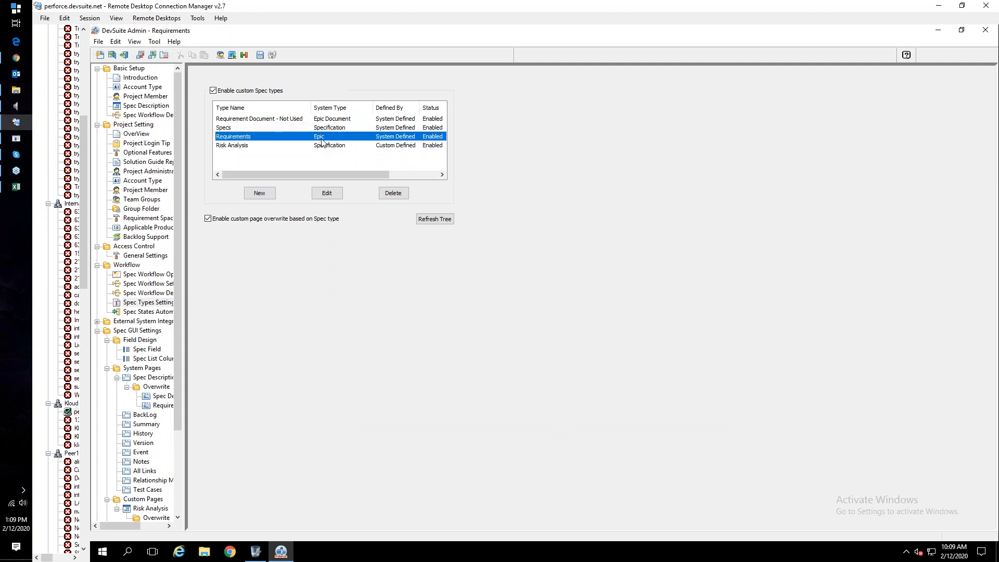
- Switch back to DevSuite in the browser and review the available actions for "High Level Requirement - Generic" without choosing any
left_click(16, 57)
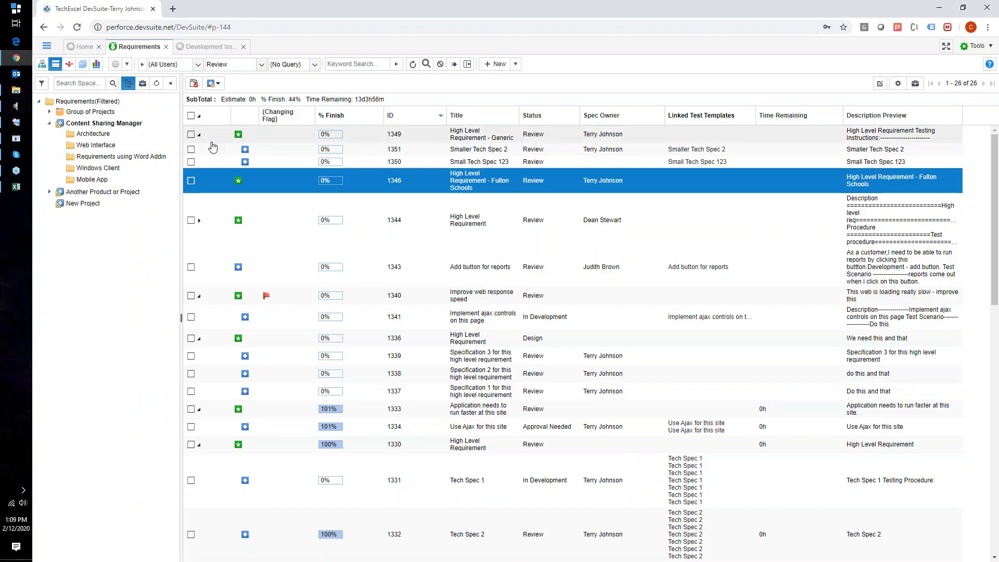
left_click(247, 138)
right_click(248, 137)
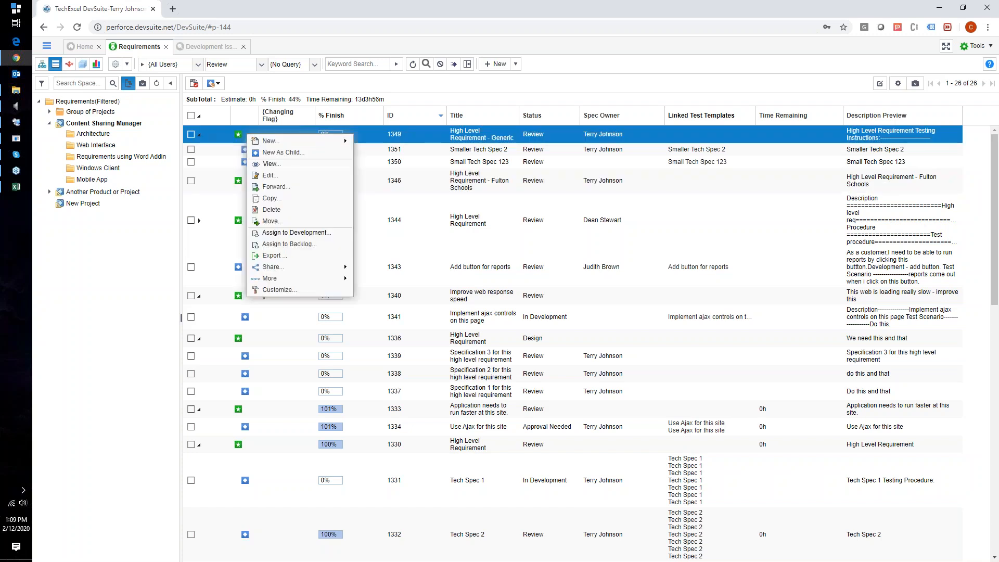
left_click(249, 133)
right_click(248, 137)
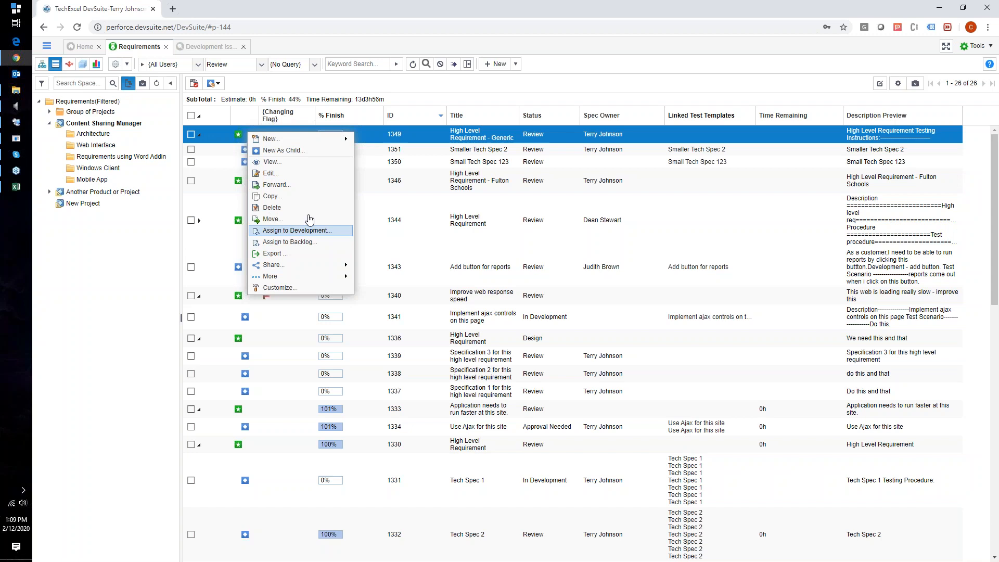
left_click(375, 138)
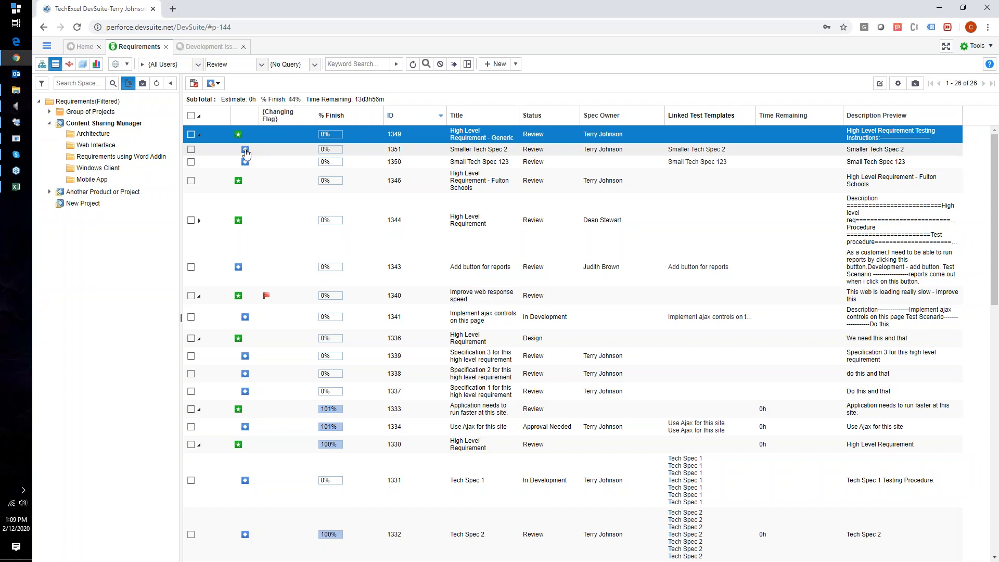
- Check the specs "Smaller Tech Spec 2" and "Small Tech Spec 123", and switch to Development Issues & Tasks
left_click(191, 150)
left_click(191, 162)
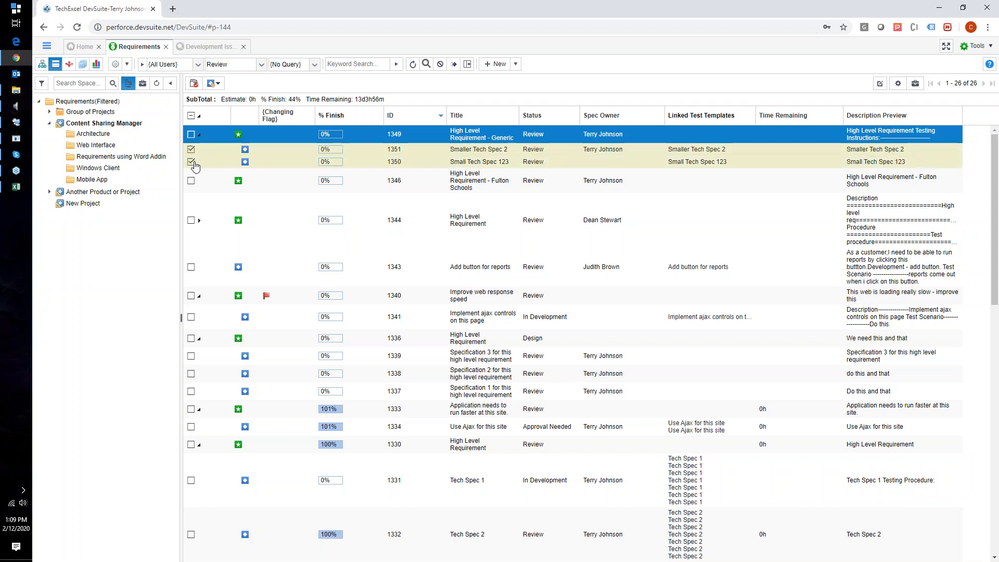
left_click(198, 47)
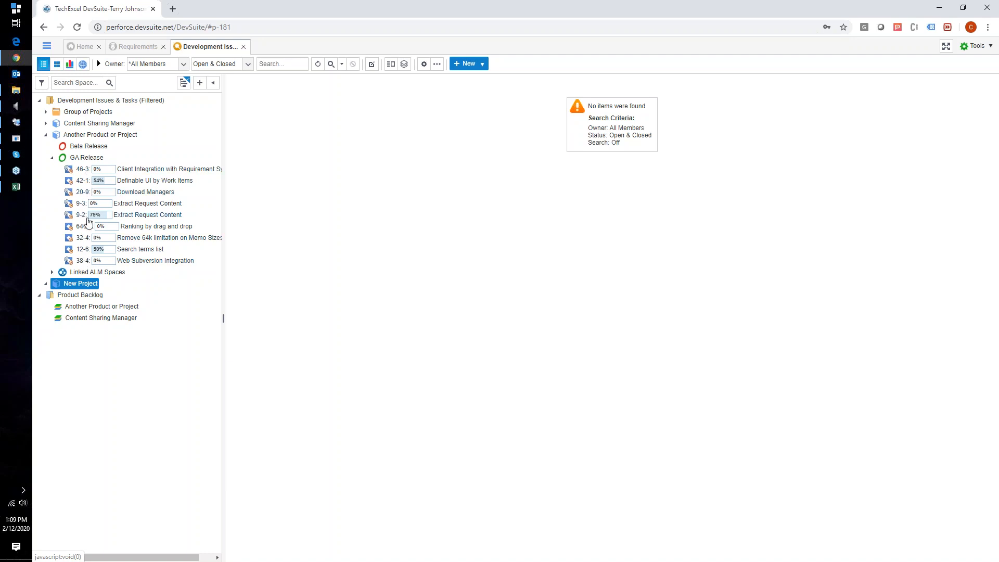
- Return to Requirements, reload its page and refresh the folder tree
left_click(136, 47)
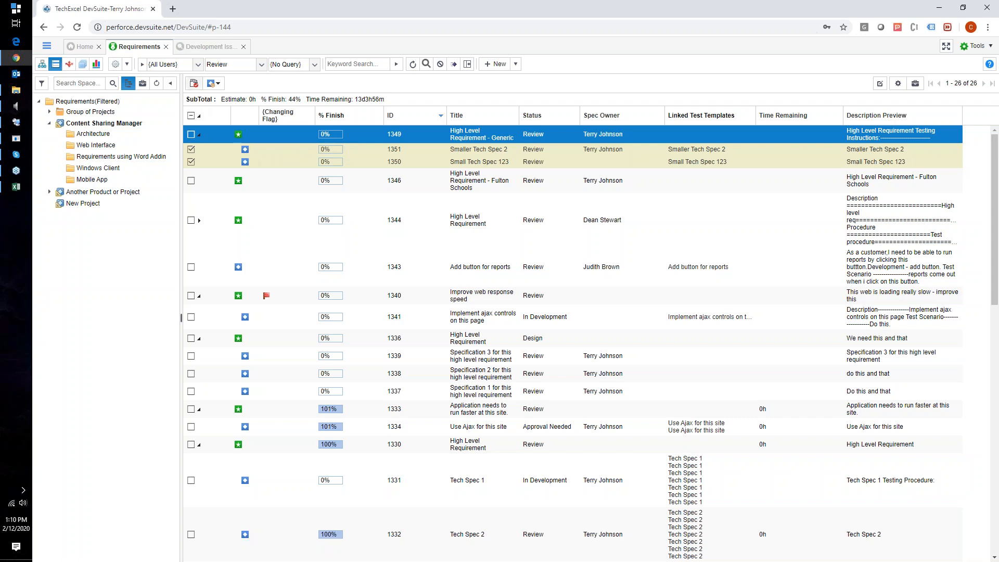
right_click(141, 46)
left_click(157, 53)
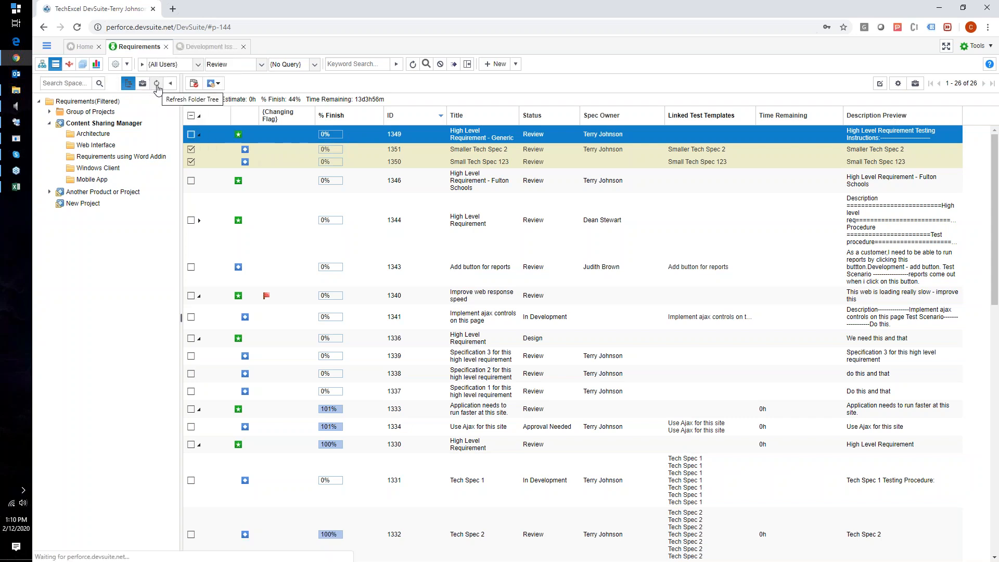
left_click(156, 83)
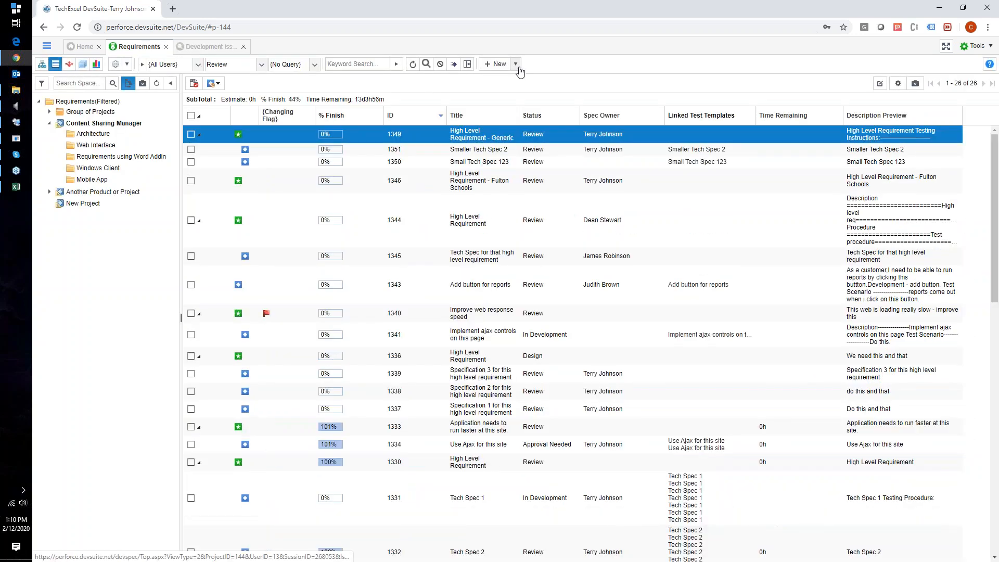
- Review the item types that can be created in Requirements, including Risk Analysis, without creating any
left_click(518, 66)
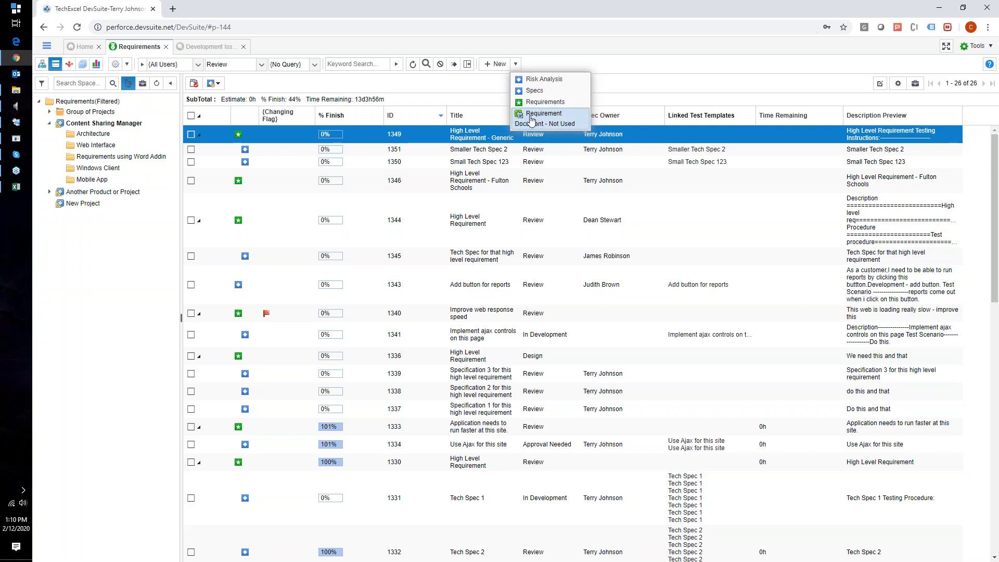
left_click(534, 120)
left_click(283, 137)
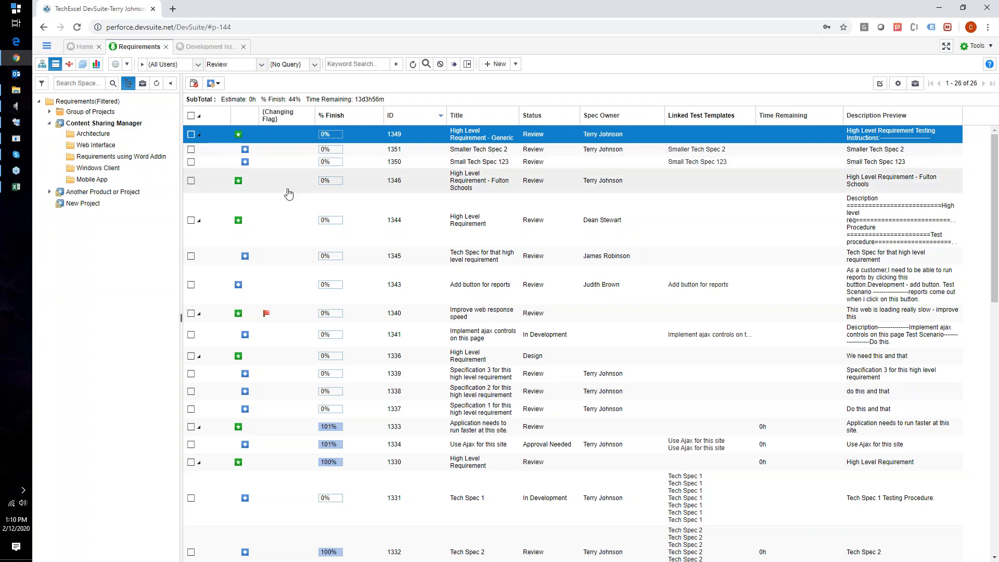
left_click(518, 66)
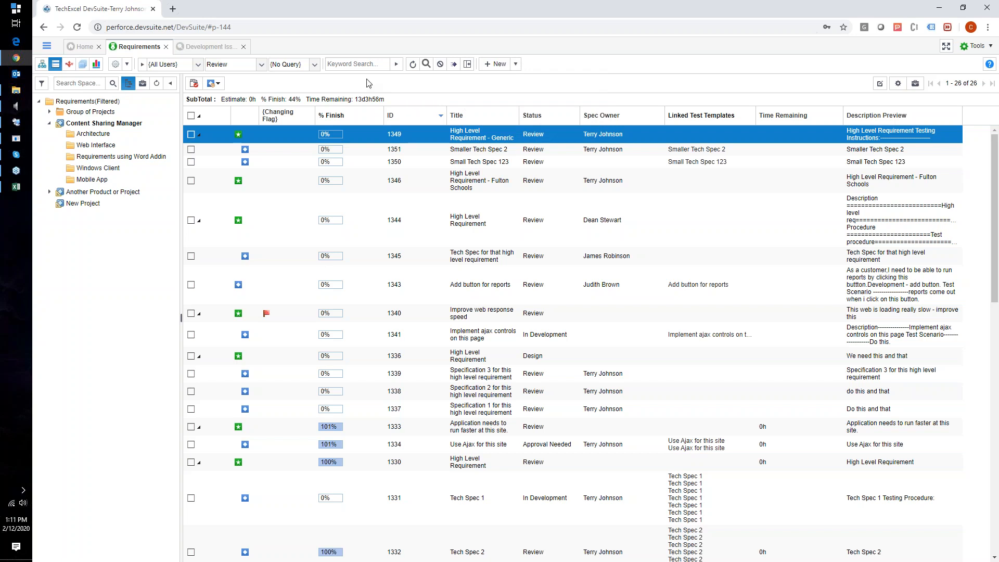
left_click(519, 65)
right_click(377, 137)
mouse_move(471, 141)
left_click(515, 97)
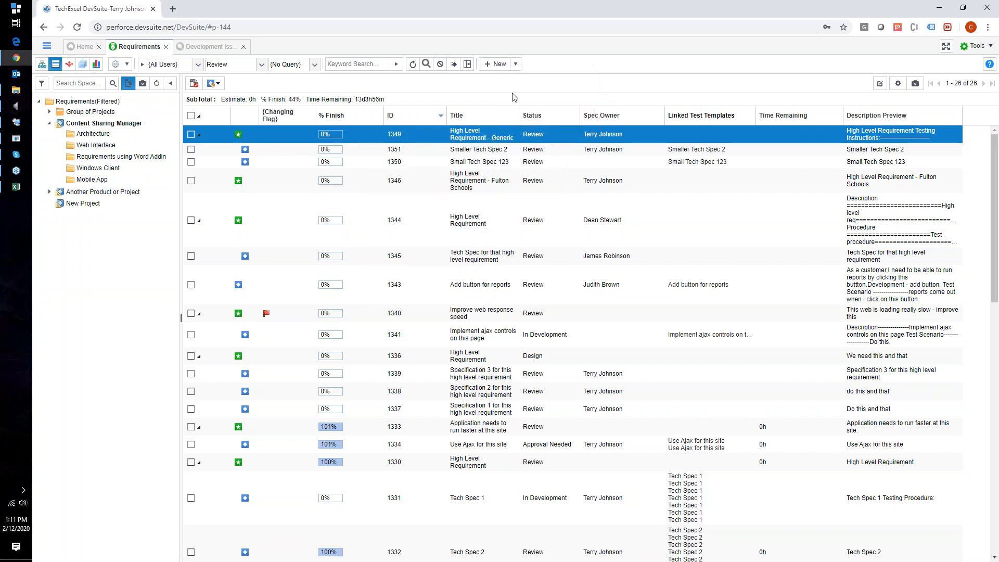
- Start a new child spec under "High Level Requirement - Generic" and check its Parent value
right_click(484, 138)
left_click(474, 137)
right_click(489, 137)
right_click(482, 134)
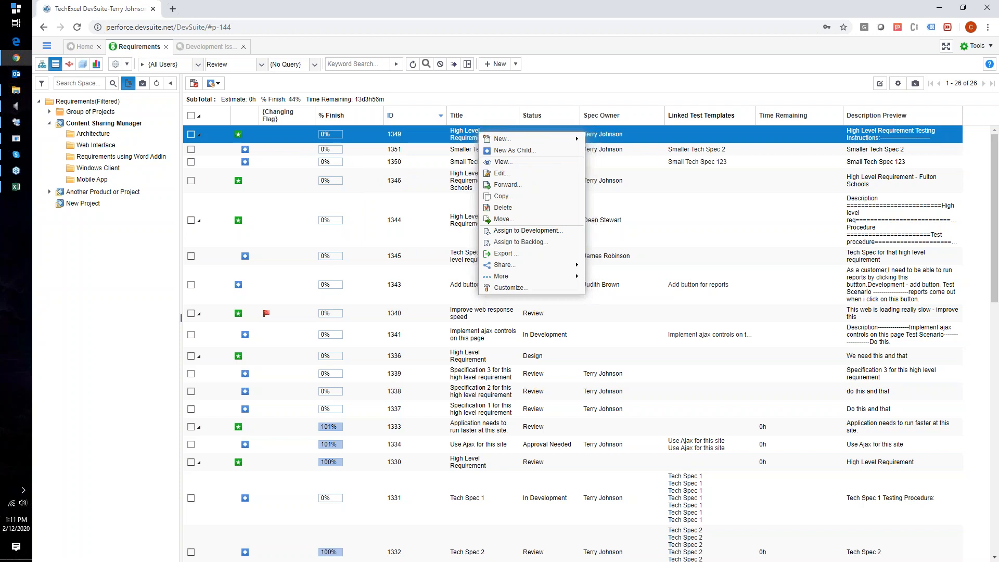
left_click(456, 137)
right_click(474, 134)
left_click(486, 156)
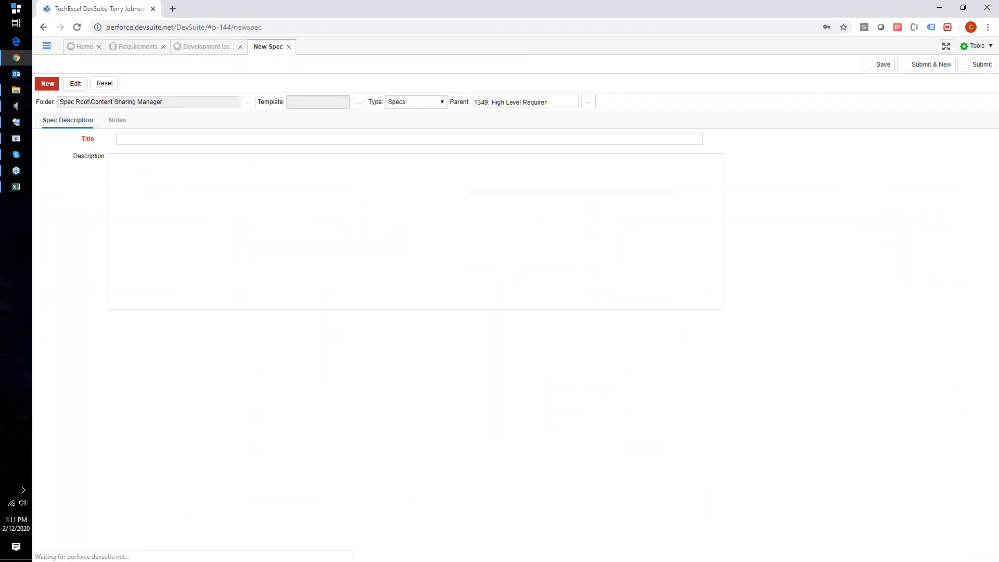
left_click_drag(478, 102, 534, 102)
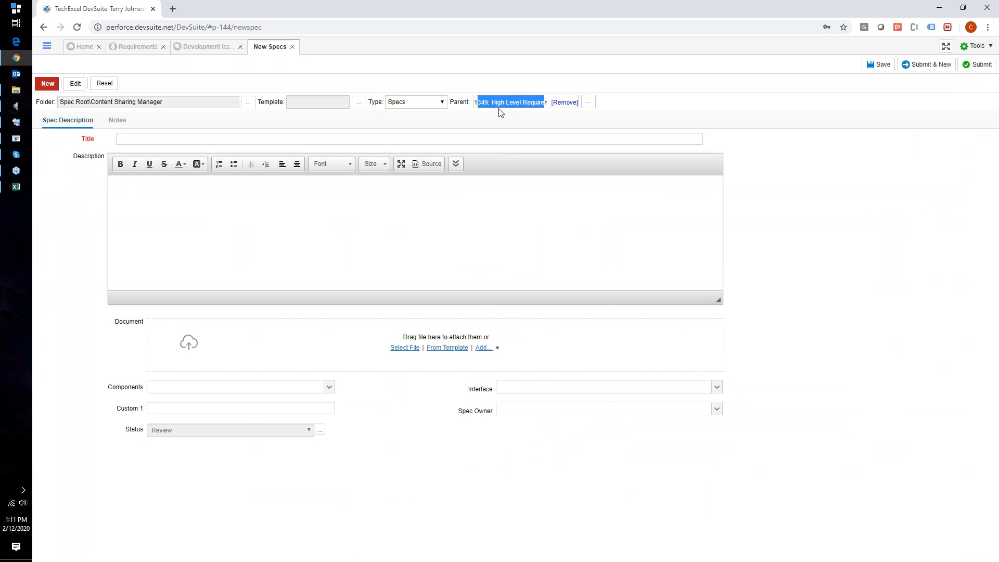
left_click(455, 106)
left_click_drag(489, 103, 535, 106)
- Apply the "<insert title>" template to the new child spec and check its title placeholder
left_click(358, 103)
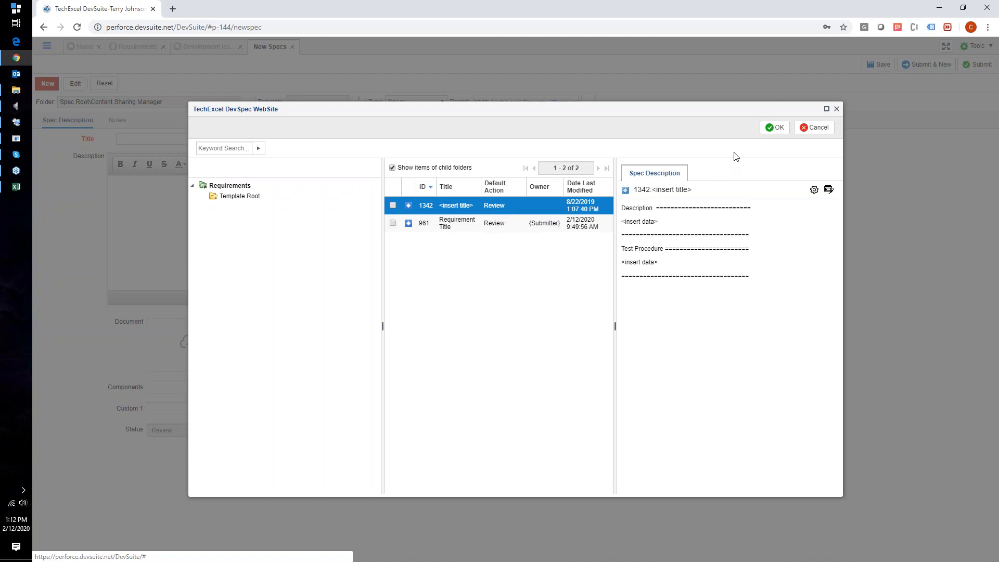
left_click(775, 128)
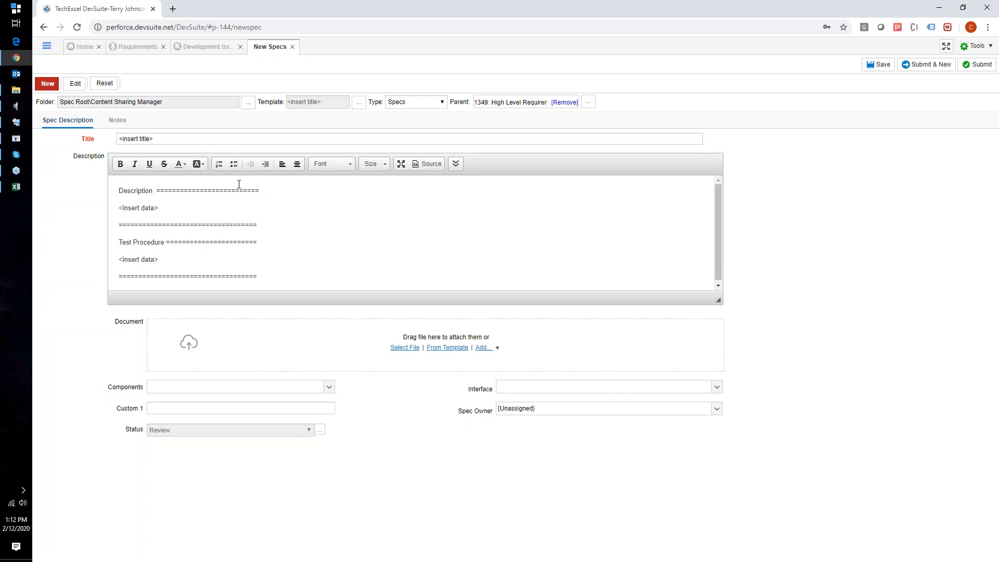
left_click(232, 138)
left_click_drag(217, 137, 119, 141)
left_click(160, 139)
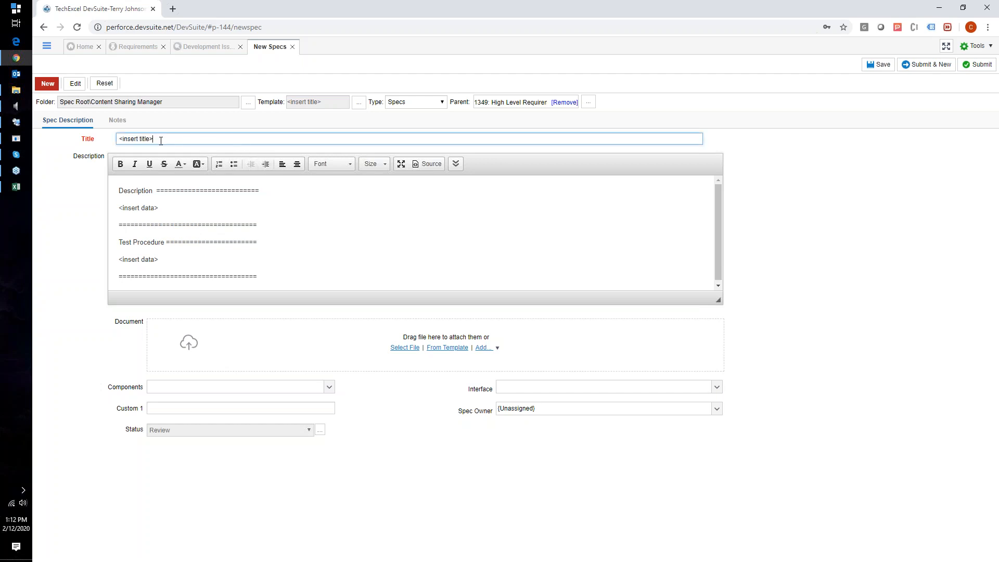
- Examine the Description and Test Procedure sections and their "<insert data>" placeholders in the new spec's description
left_click_drag(159, 208, 117, 213)
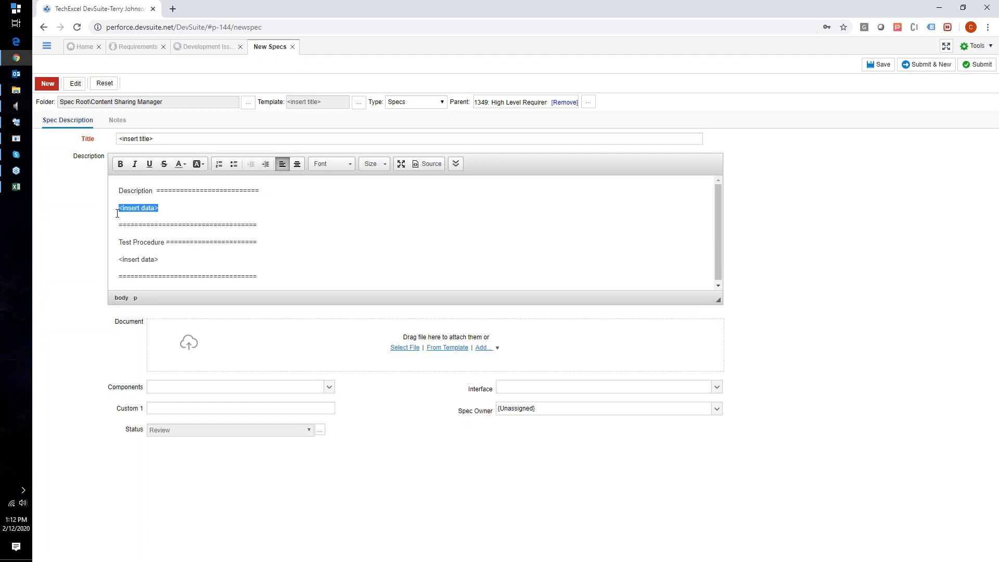
left_click_drag(160, 259, 125, 250)
left_click_drag(165, 209, 112, 213)
left_click_drag(181, 257, 125, 257)
left_click_drag(281, 277, 127, 245)
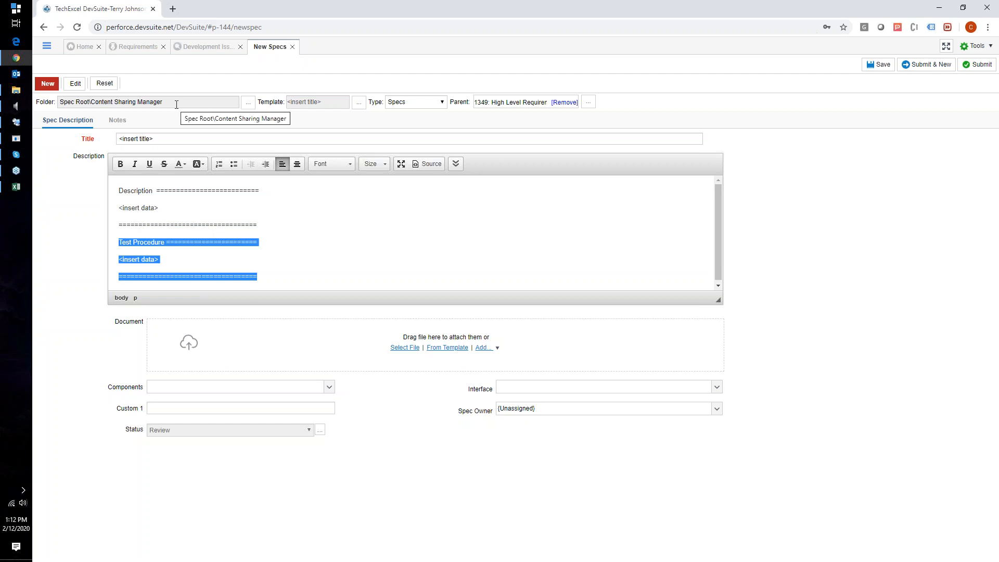
left_click(225, 225)
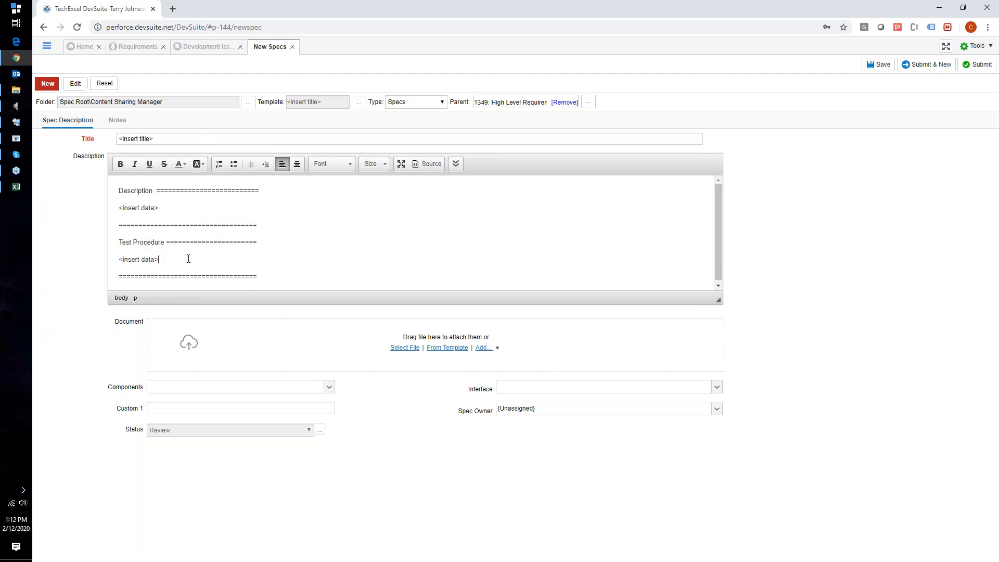
left_click_drag(175, 206, 122, 208)
left_click_drag(160, 261, 125, 257)
left_click_drag(163, 225, 146, 192)
- Return to Requirements and show the spec templates stored under Template Root
left_click(137, 46)
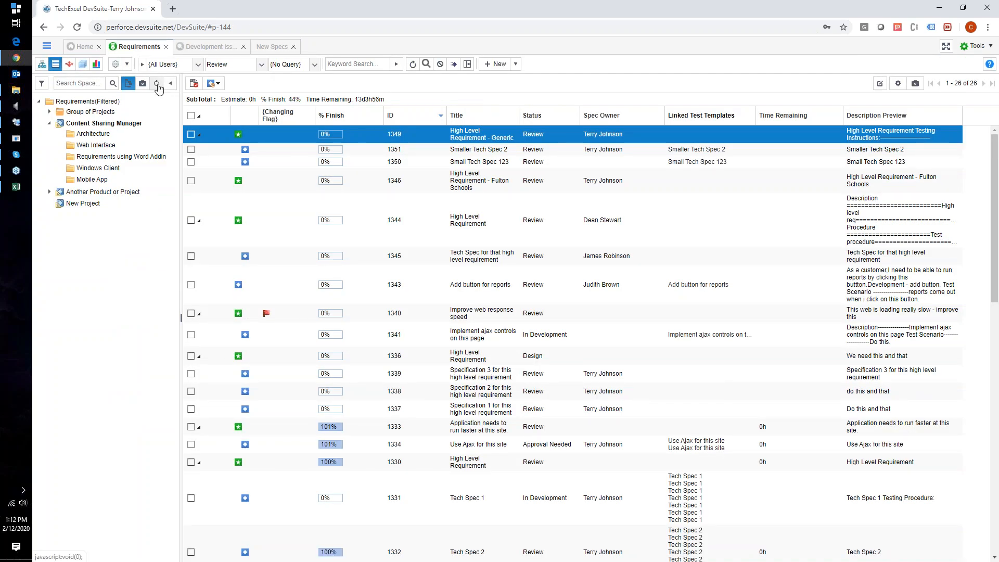
left_click(126, 65)
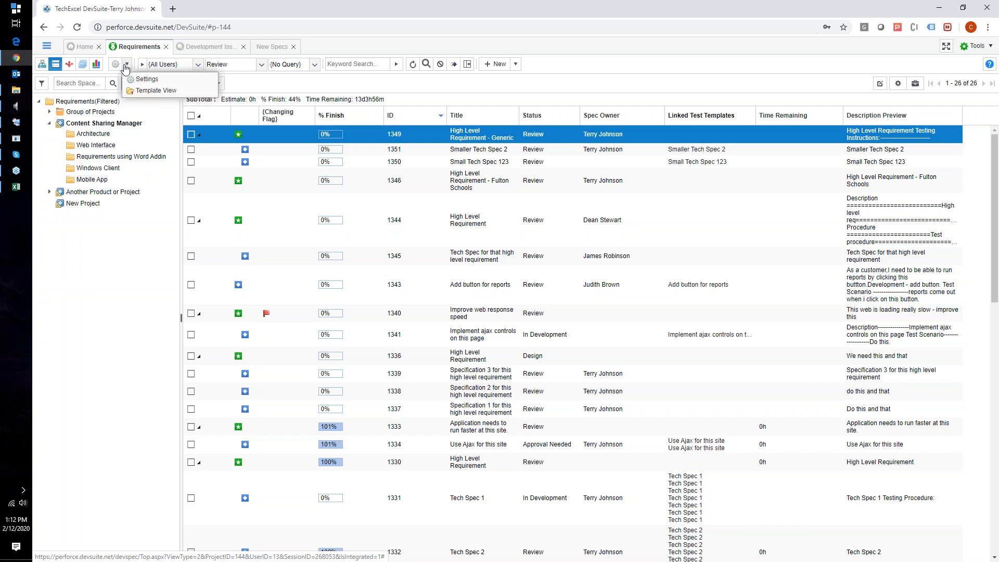
left_click(139, 91)
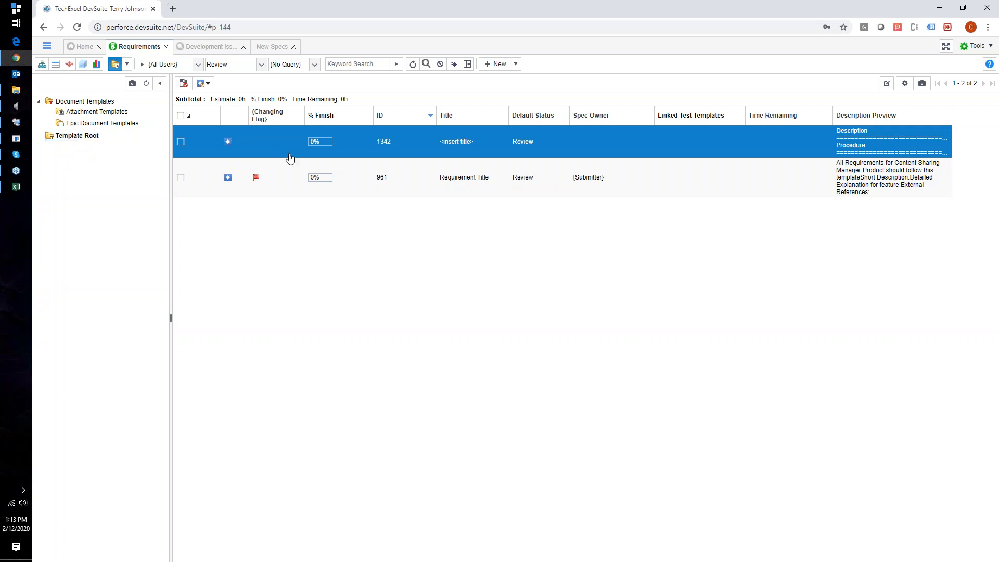
left_click(82, 138)
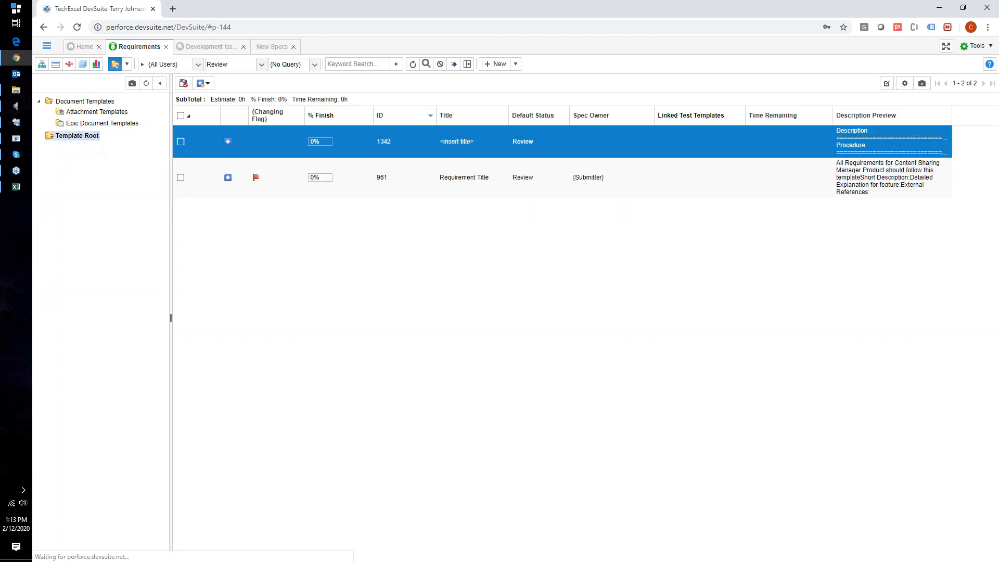
- Close the unsaved child spec draft and start a new template spec in Template Root
right_click(83, 137)
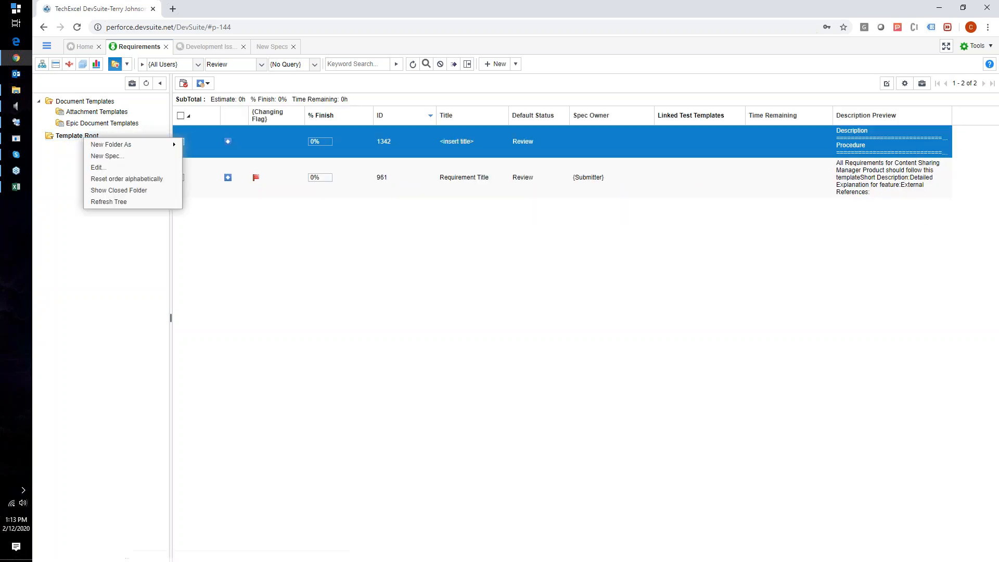
left_click(99, 156)
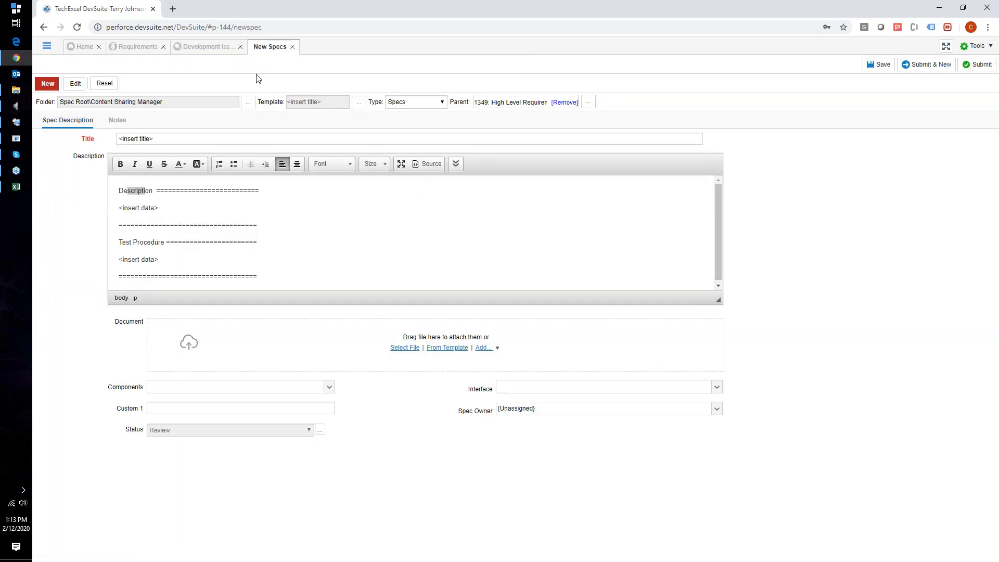
left_click(292, 47)
right_click(90, 141)
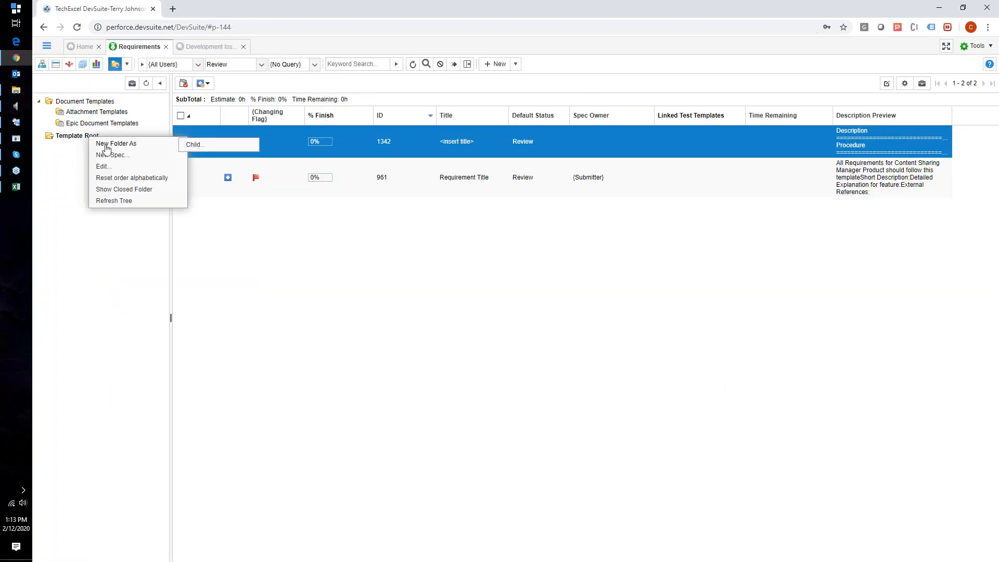
left_click(104, 152)
- Title the new template spec "Title - Enter"
left_click(148, 141)
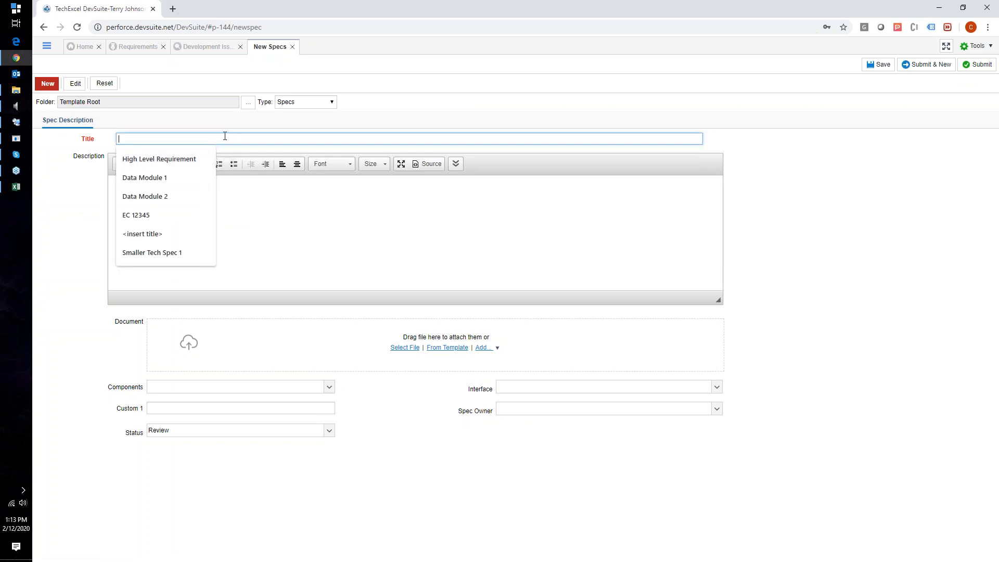
type("Title")
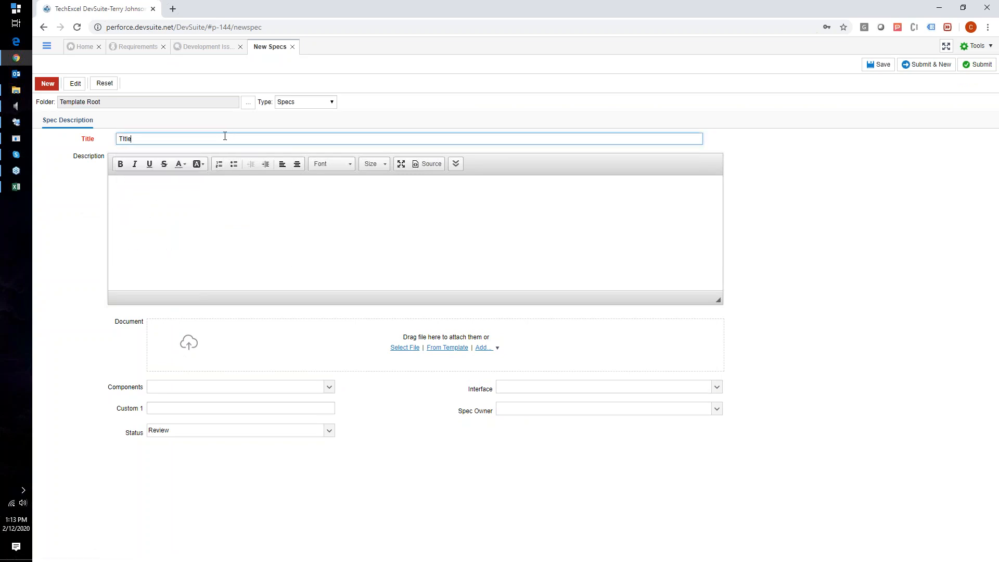
left_click(149, 207)
left_click(199, 137)
- Add a bold "Description" heading followed by a dashed line to the template's description, and submit the template
left_click(189, 196)
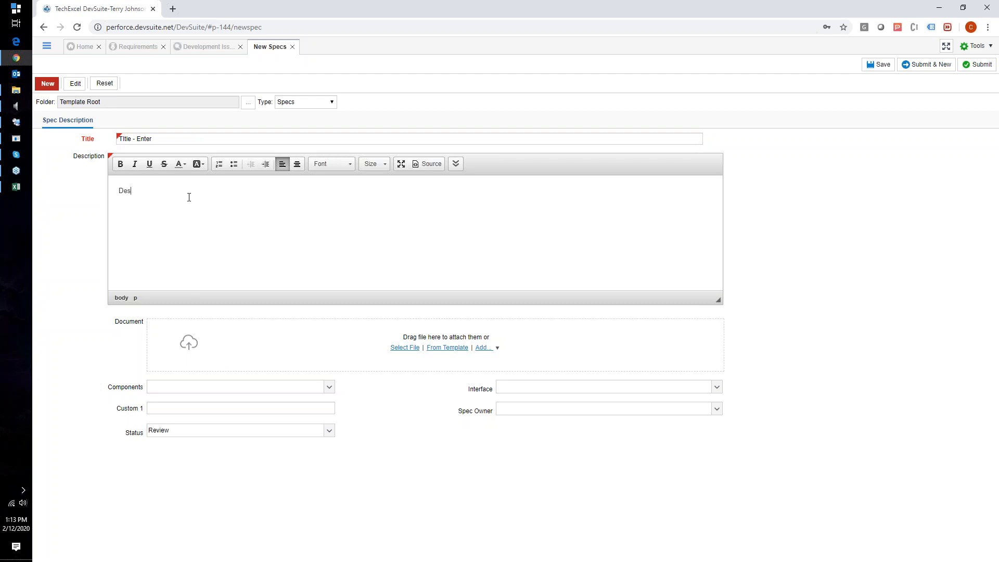
key("ctrl+a")
left_click(121, 169)
left_click(170, 183)
left_click(980, 64)
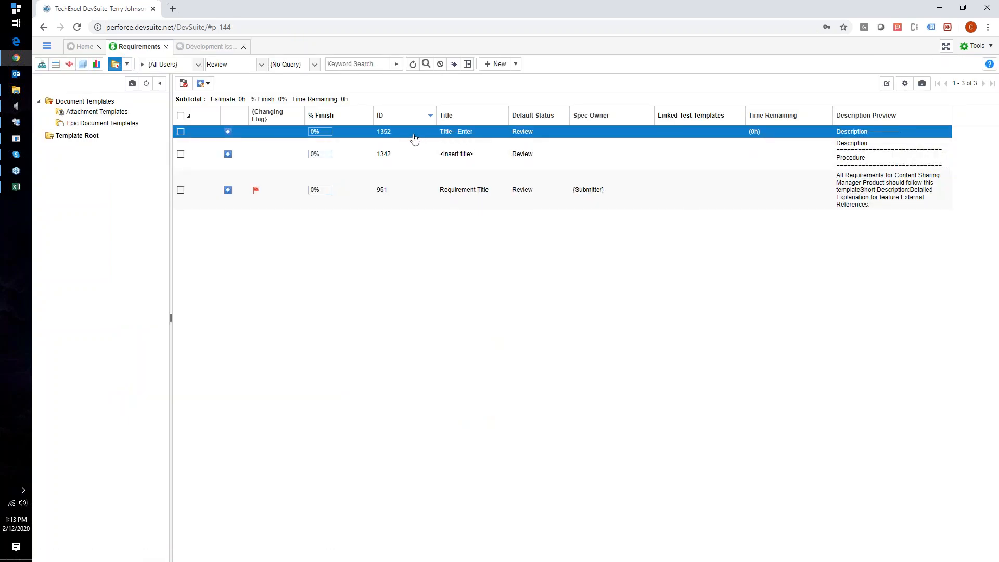
- Leave the template view for the requirements list and start a child spec under "High Level Requirement - Generic"
left_click(51, 69)
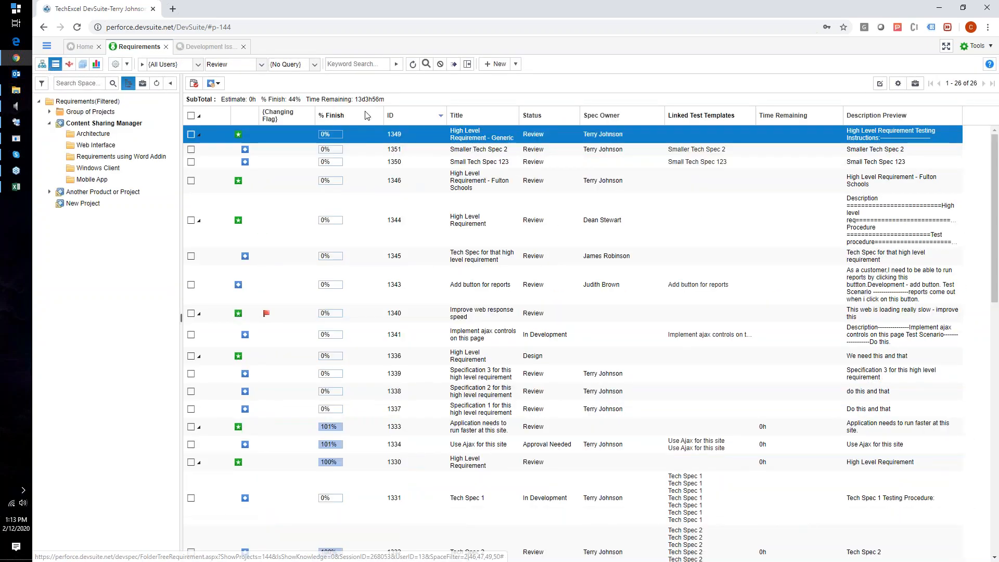
left_click(515, 64)
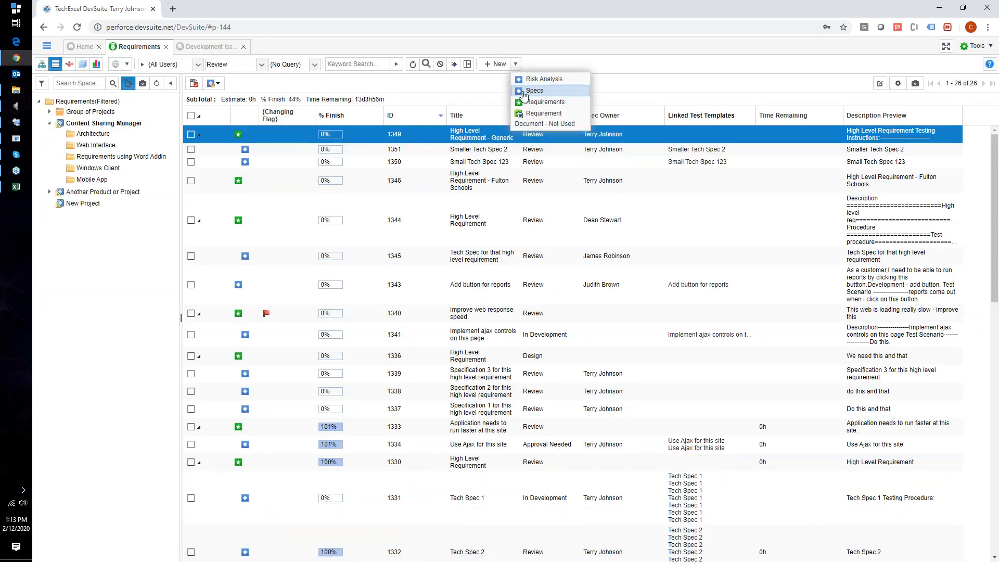
right_click(473, 134)
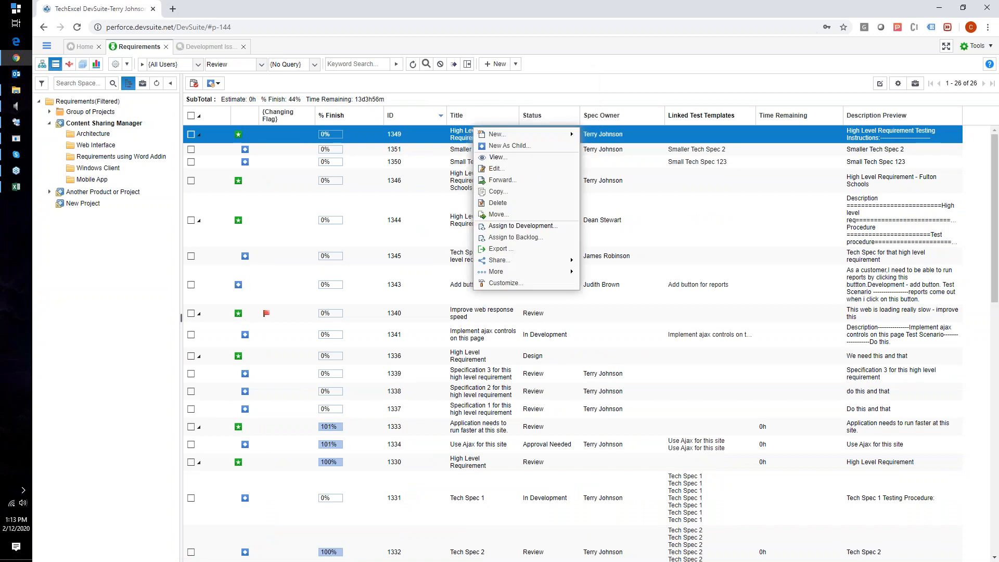
left_click(488, 151)
- Apply the "Requirement Title" template to the new child spec and check the title and description it fills in
left_click(358, 101)
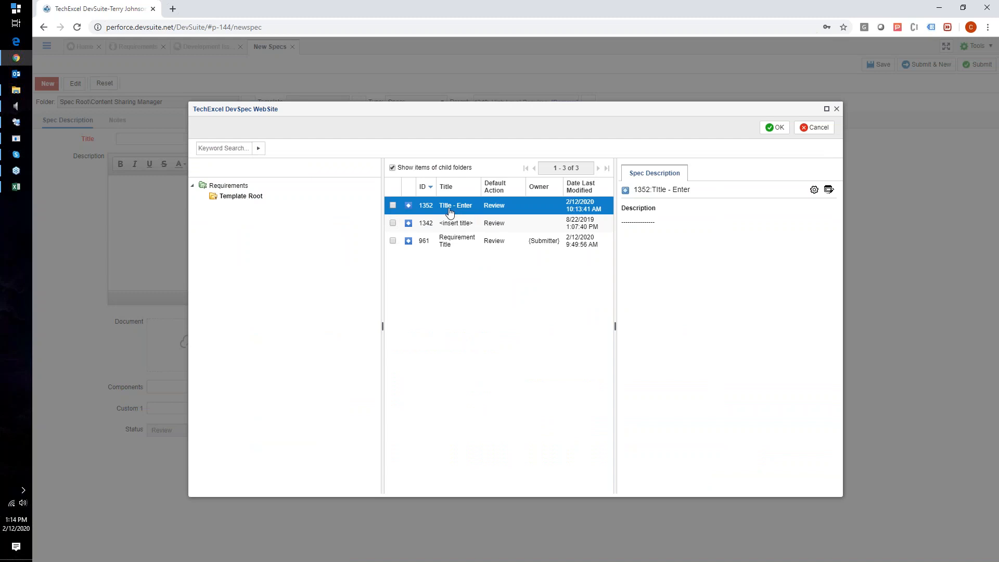
left_click(393, 241)
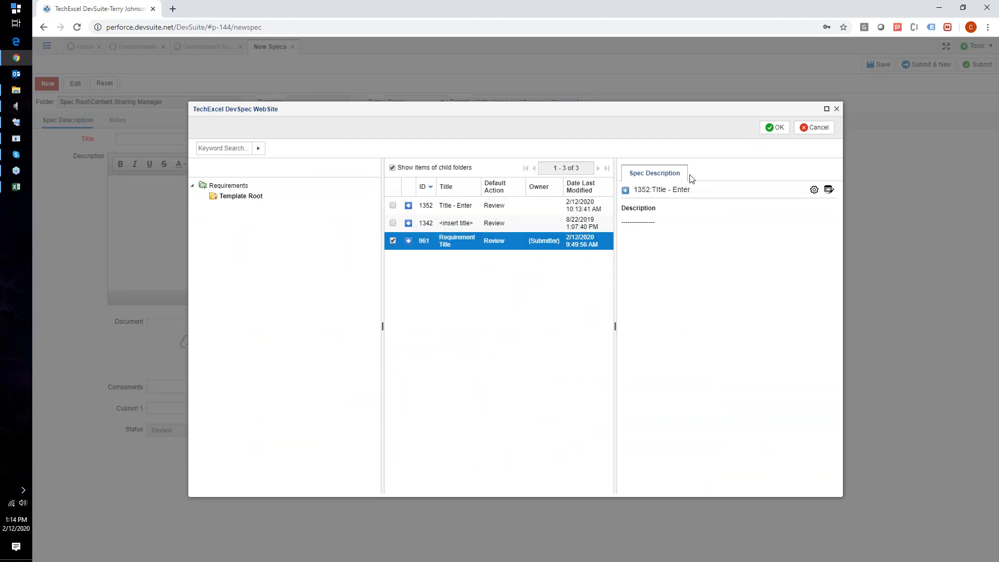
left_click(775, 127)
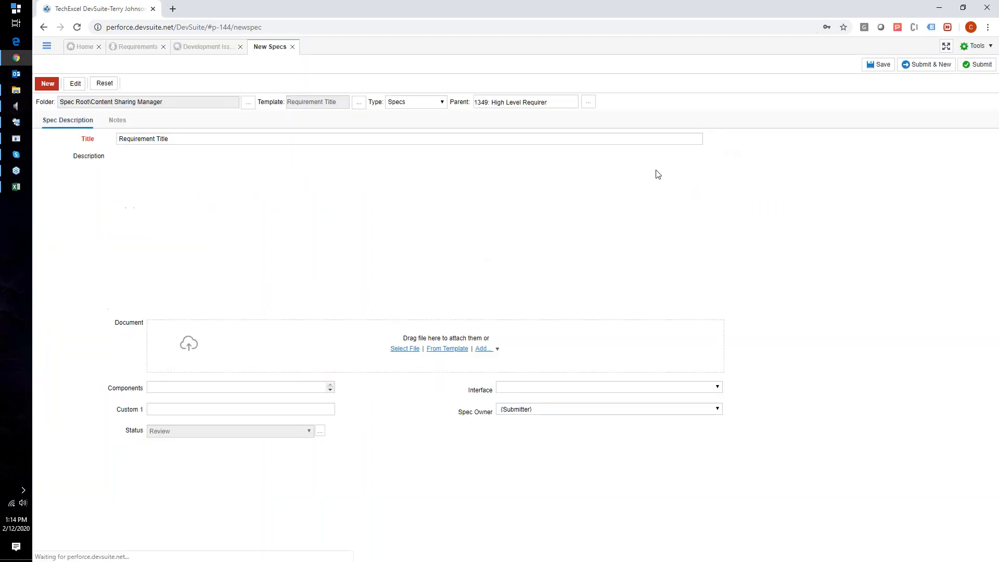
left_click(214, 229)
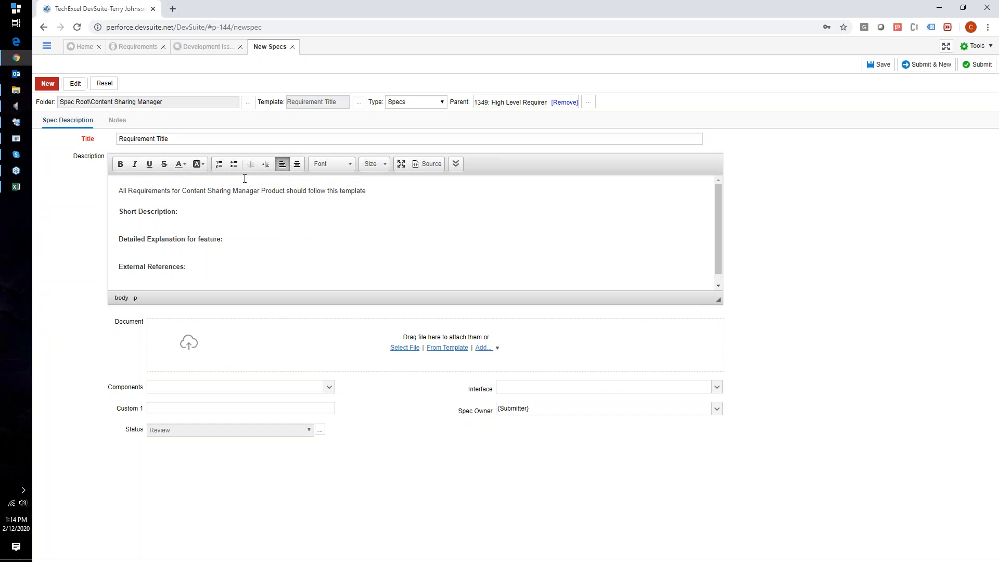
left_click_drag(178, 138, 118, 145)
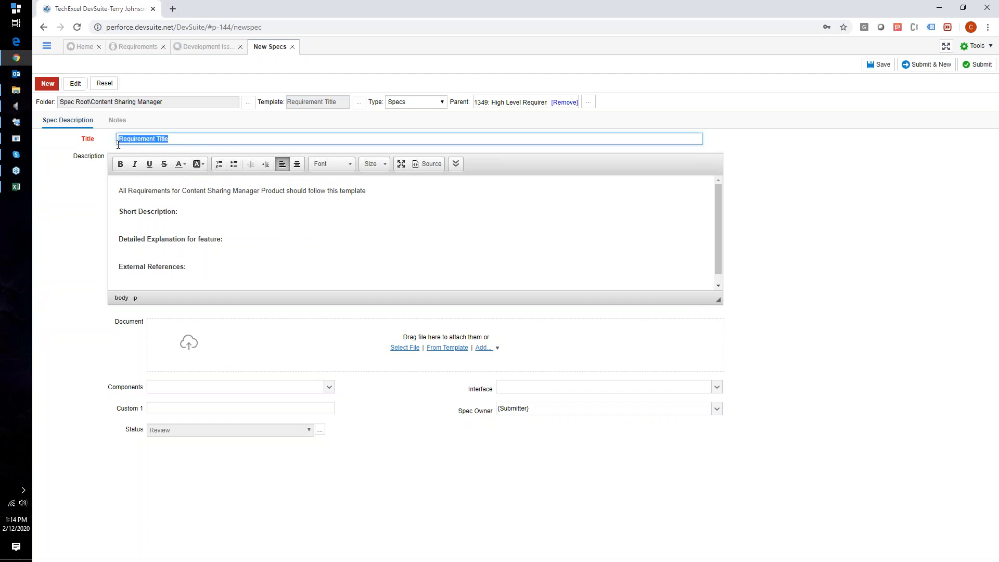
- Title the child spec "Smaller Tech Spec 3", repeat that text under Short Description, and submit the spec
type("S")
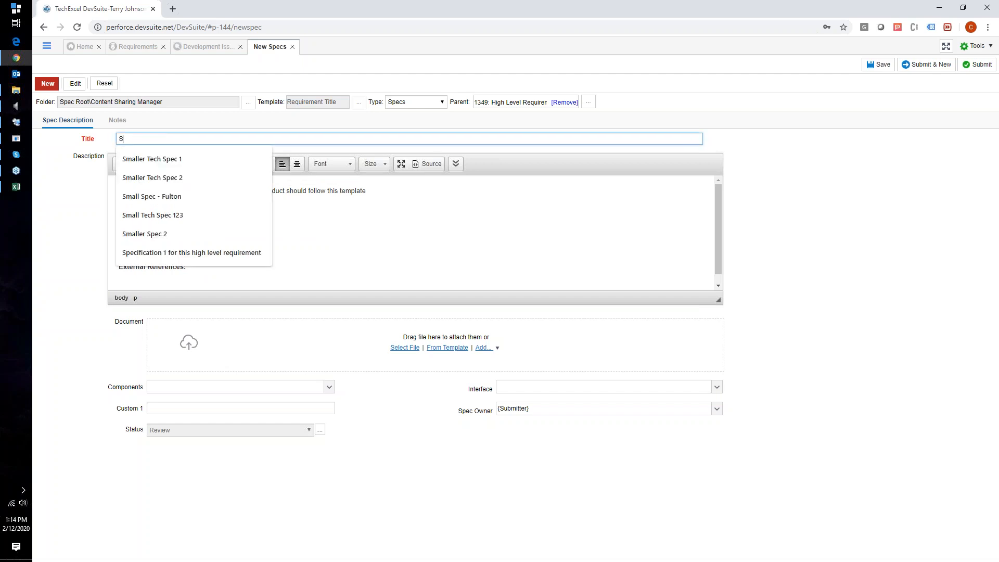
type("maller Tech Spec 3")
left_click_drag(185, 139, 86, 141)
key("ctrl+c")
left_click(173, 219)
key("ctrl+v")
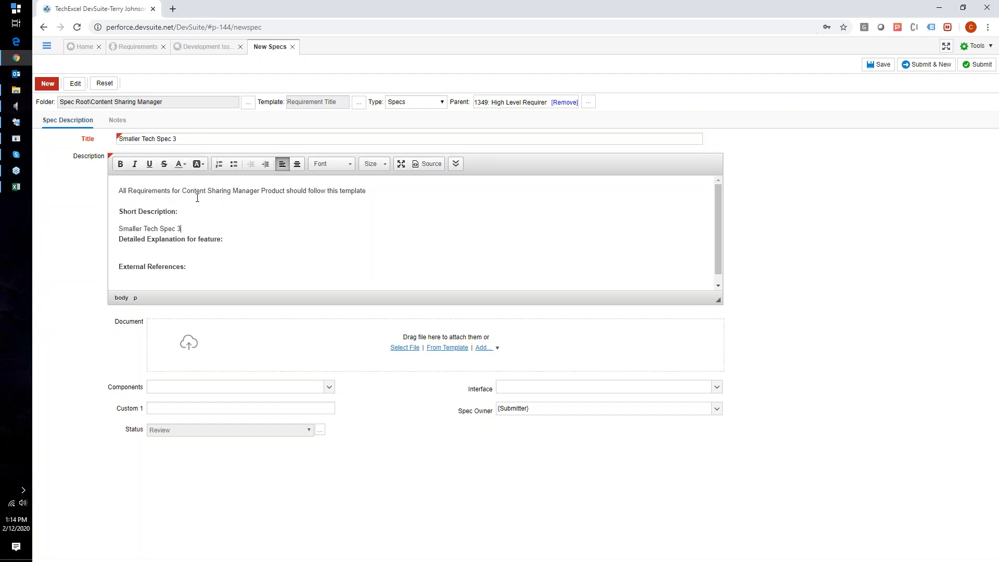
key("Return")
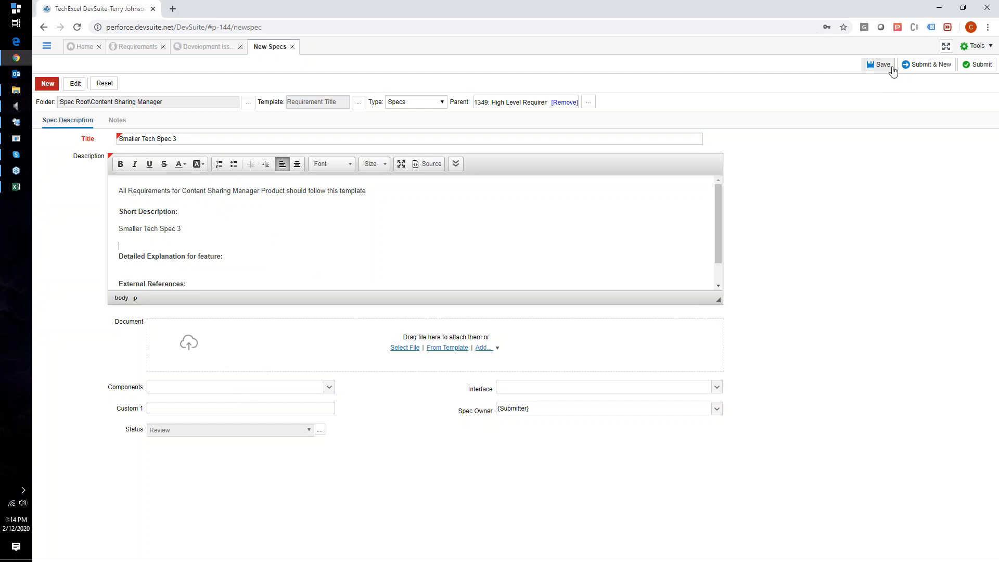
left_click(979, 64)
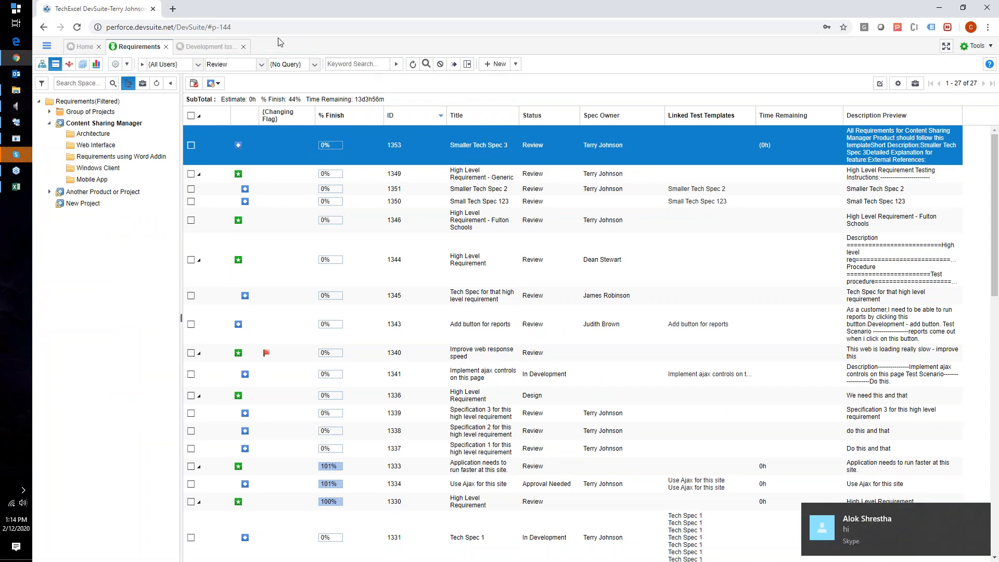
left_click(413, 65)
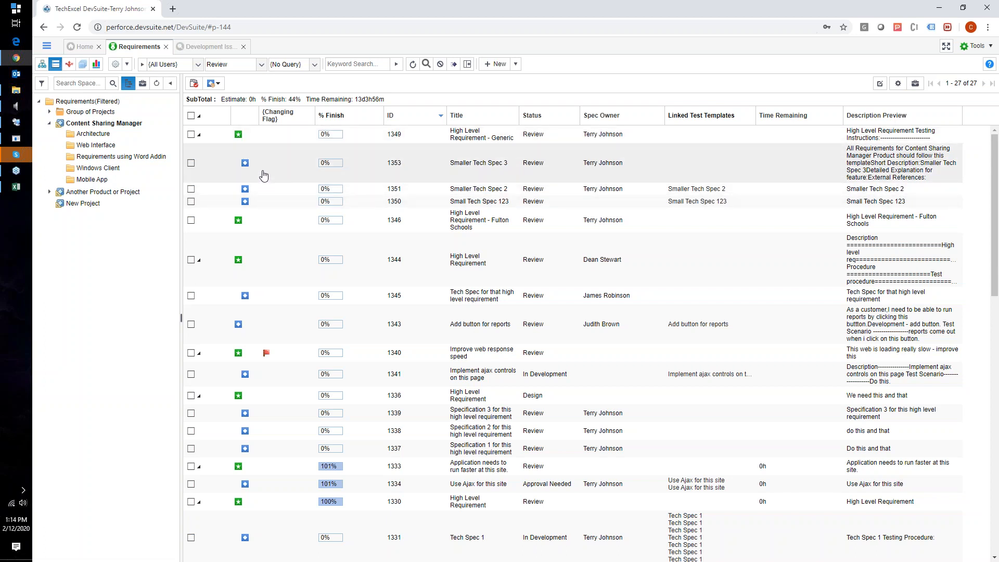
right_click(246, 163)
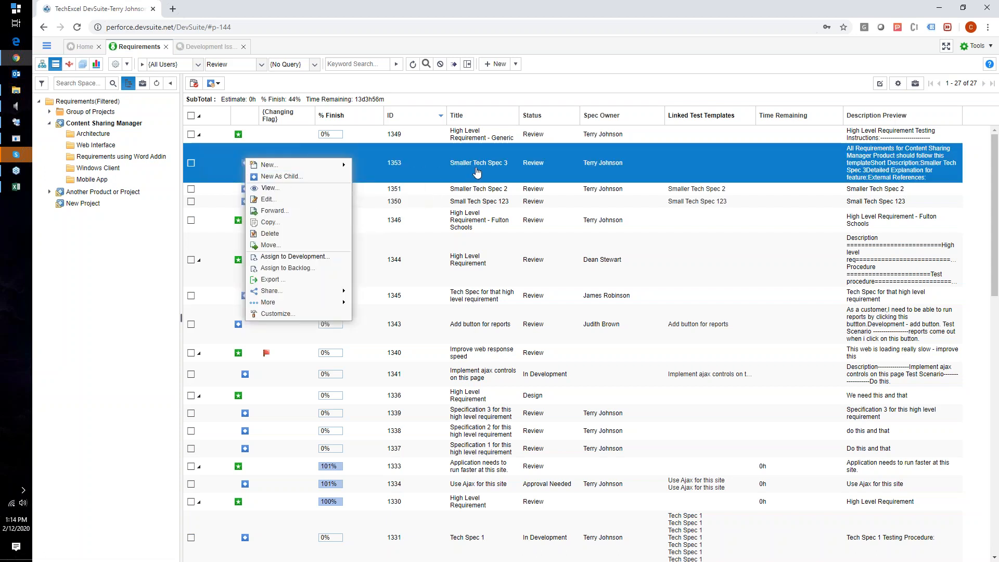
left_click(496, 183)
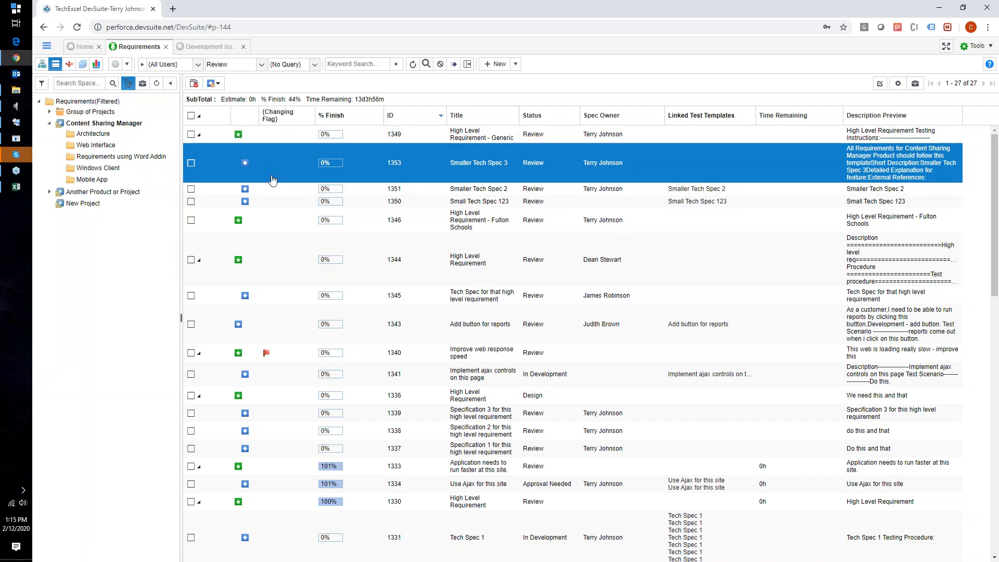
left_click(41, 66)
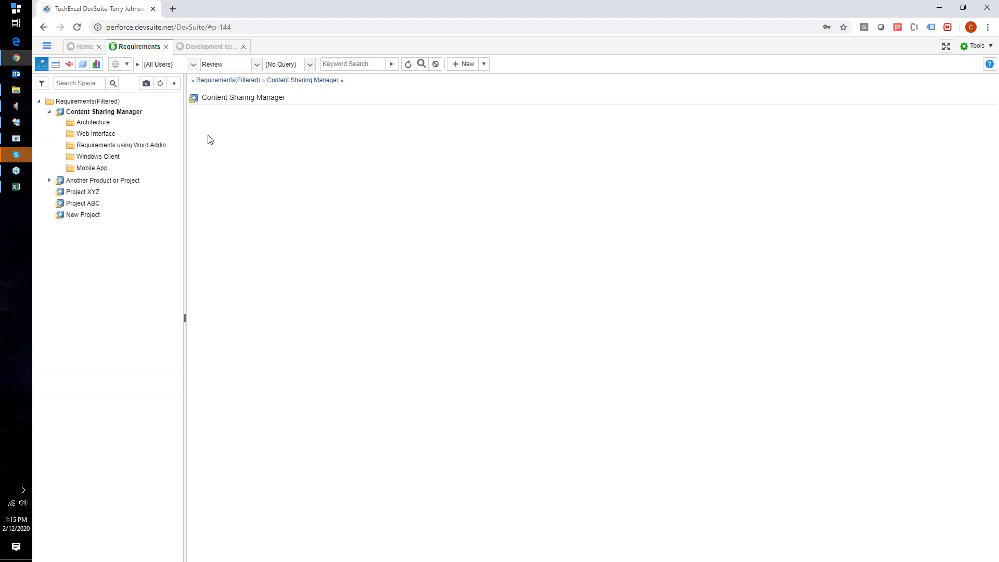
left_click(58, 66)
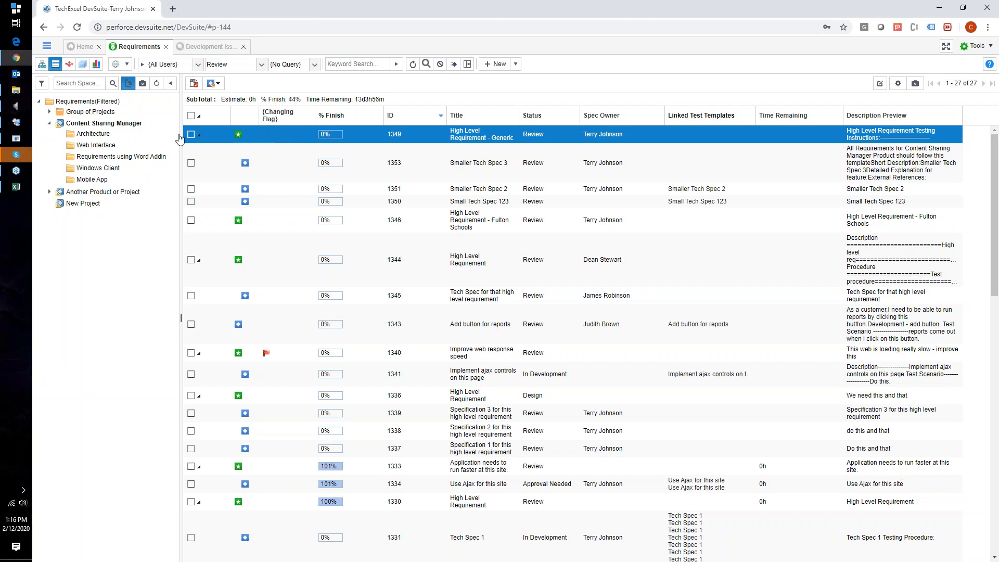
mouse_move(20, 130)
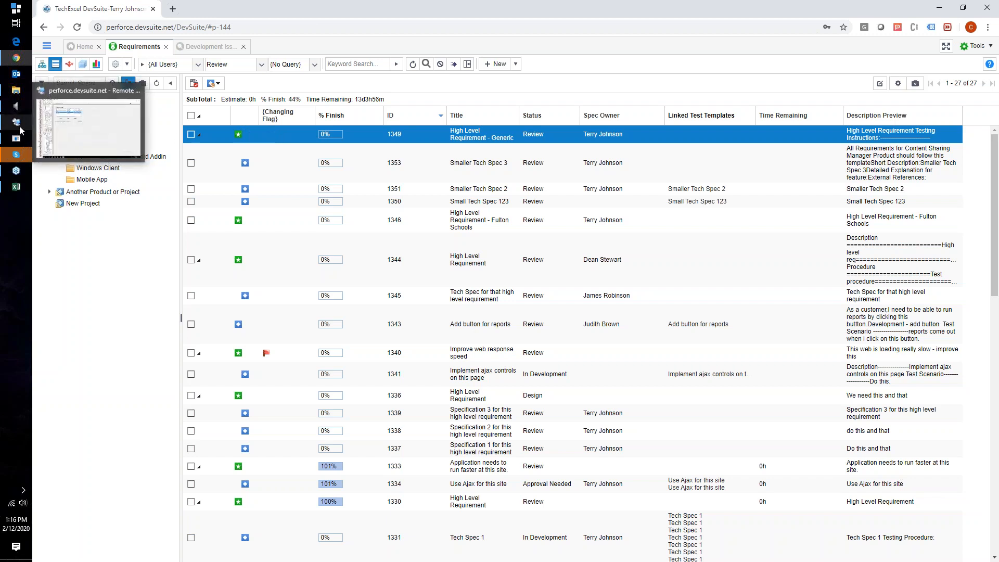
left_click(55, 123)
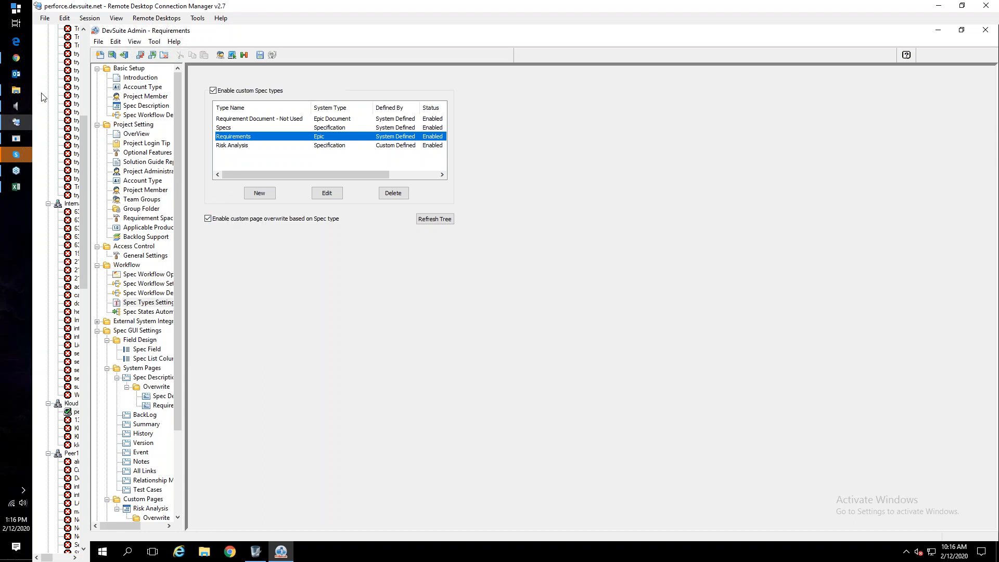
left_click(16, 57)
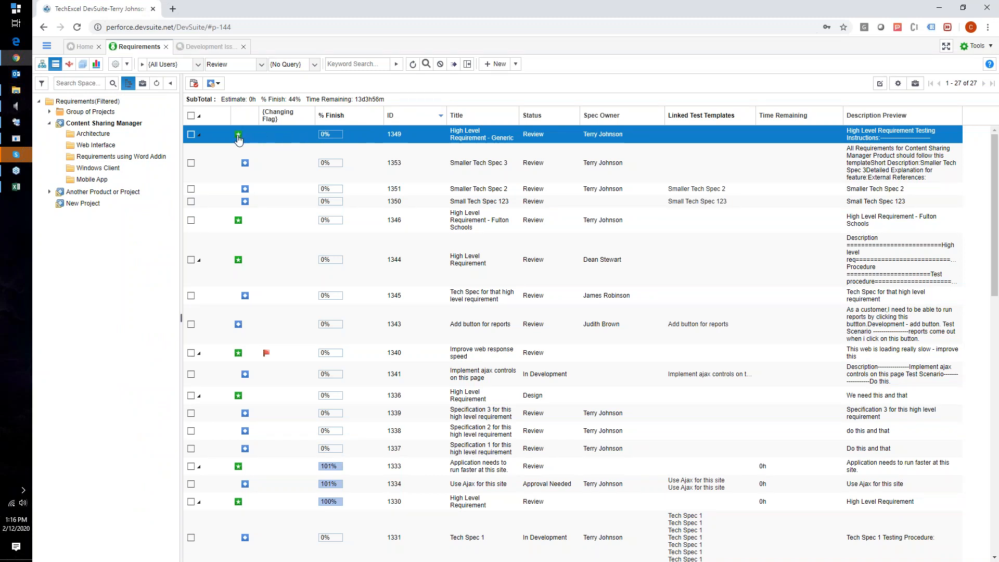
- Open the requirement "High Level Requirement - Generic" and examine its title, Spec Owner and description fields
double_click(306, 138)
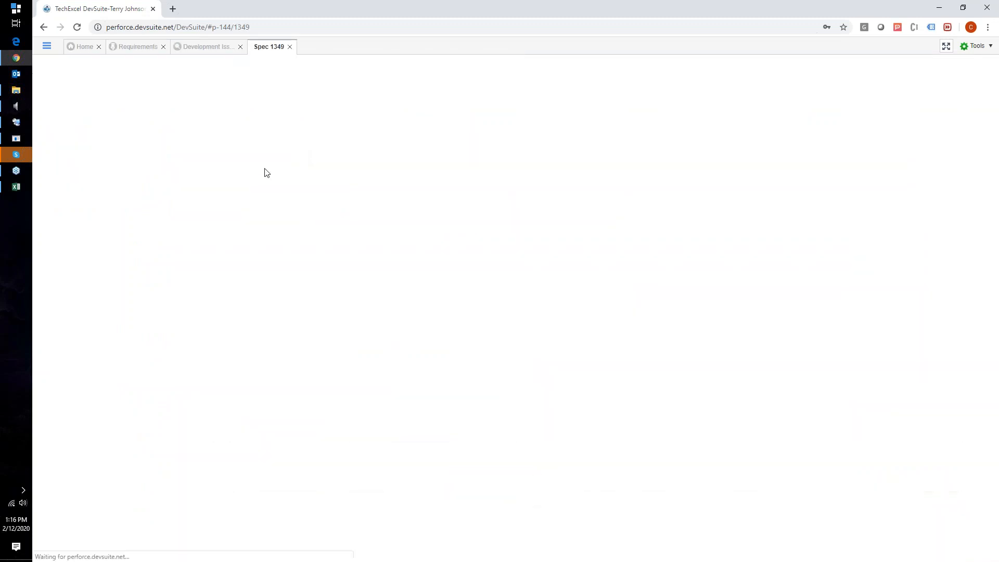
left_click_drag(137, 161, 186, 188)
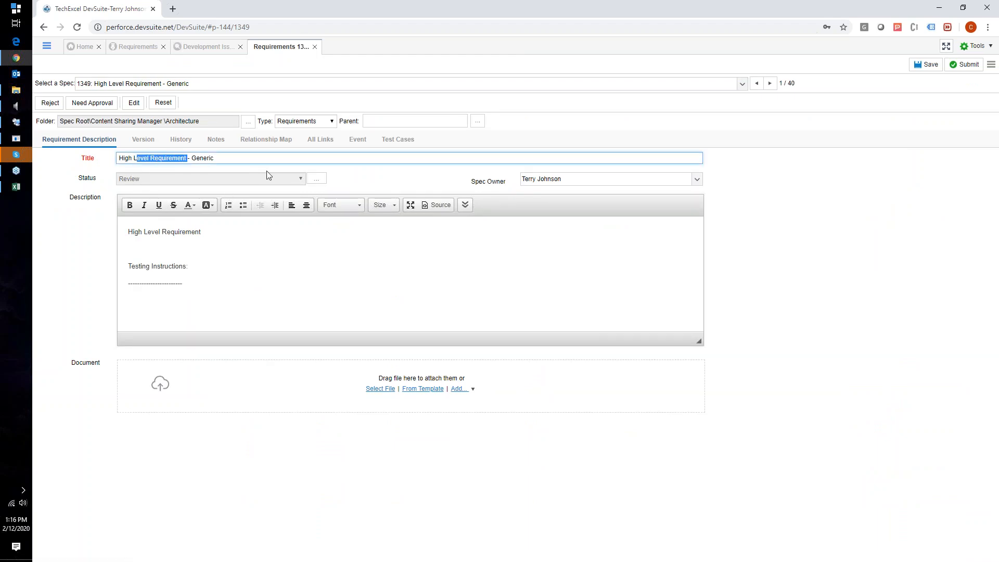
left_click(205, 256)
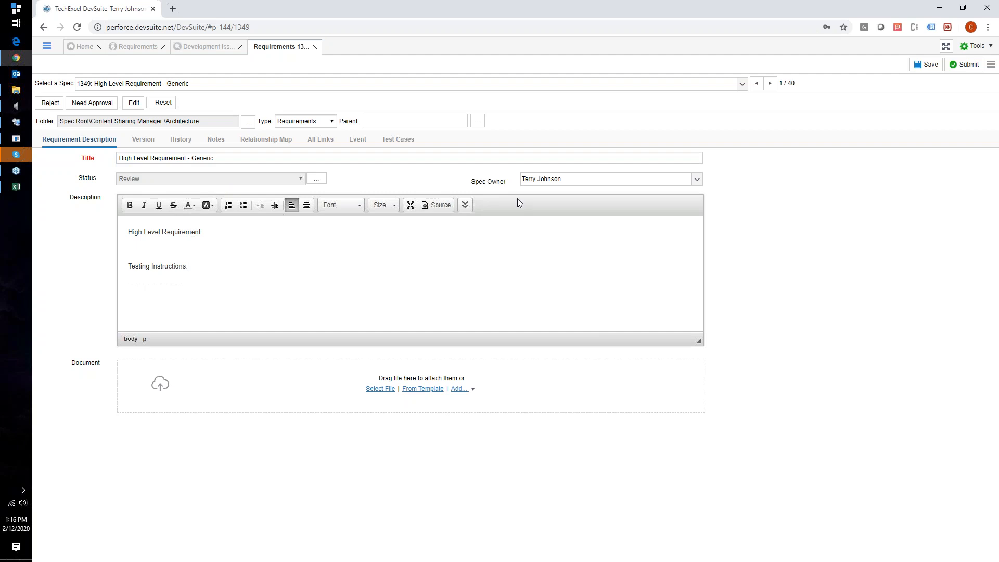
double_click(494, 182)
left_click(247, 283)
left_click_drag(153, 232, 183, 395)
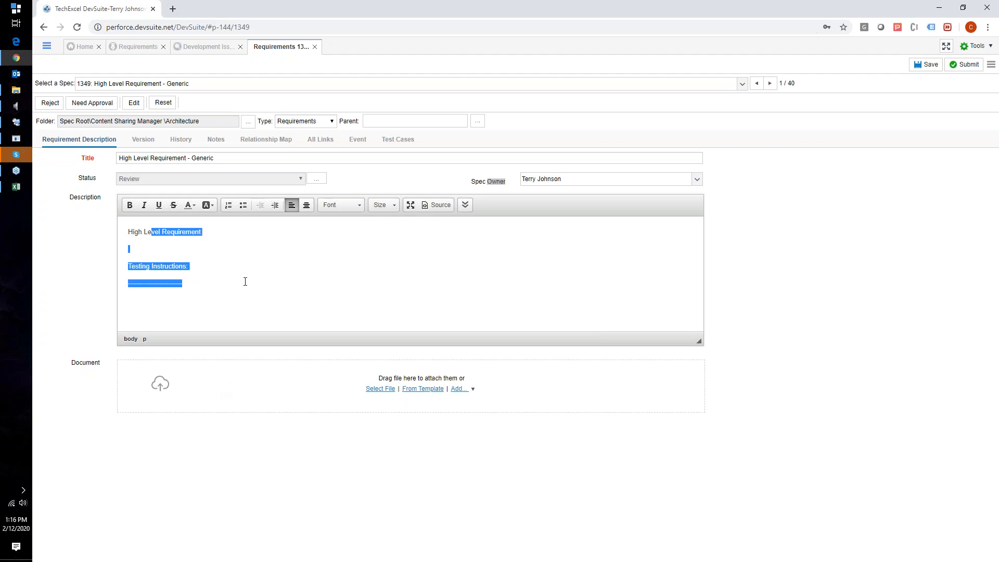
- Open the child spec "Smaller Tech Spec 3" and examine its additional fields, including Components and the Interface options
left_click(128, 51)
double_click(448, 164)
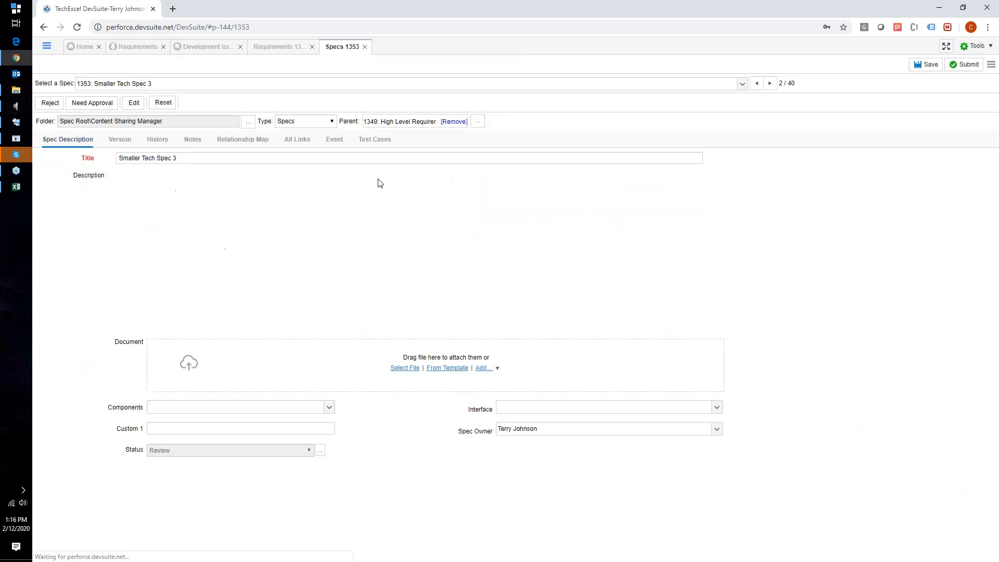
left_click(187, 410)
left_click(188, 409)
left_click(503, 409)
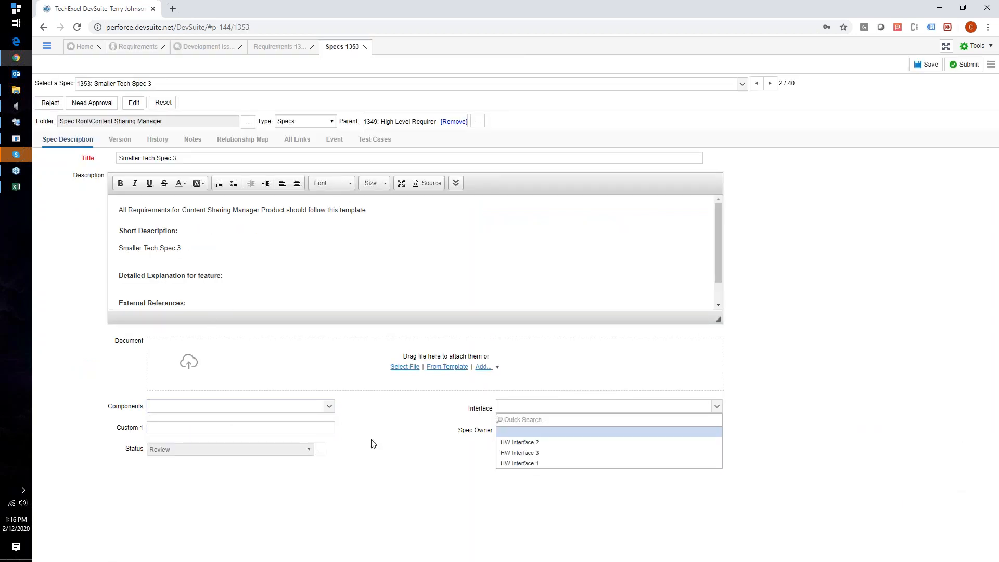
left_click(286, 428)
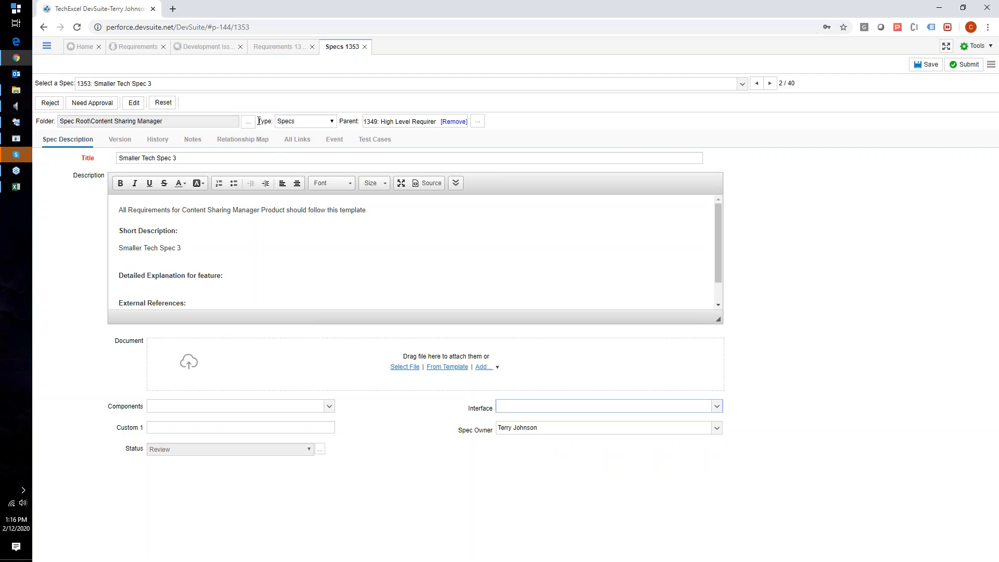
- Switch to DevSuite Admin, open the Spec Description system page in Spec GUI Settings, and widen the settings tree
left_click(16, 122)
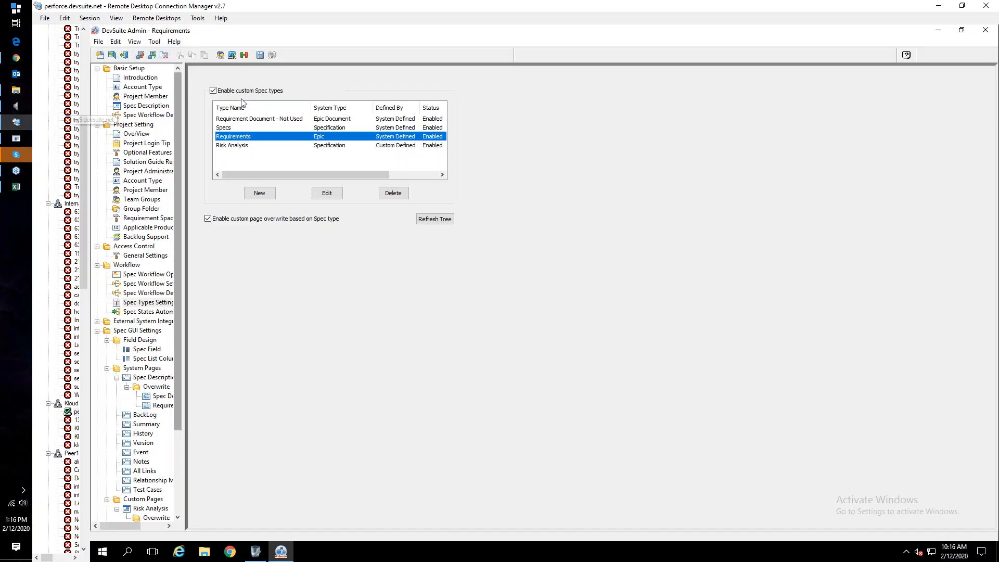
scroll(148, 331, "down", 2)
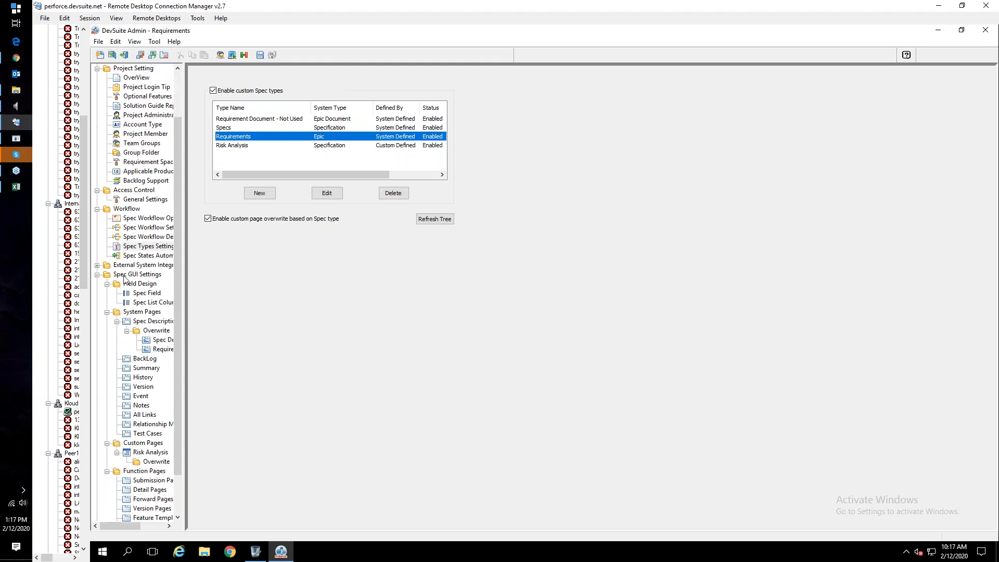
left_click(97, 276)
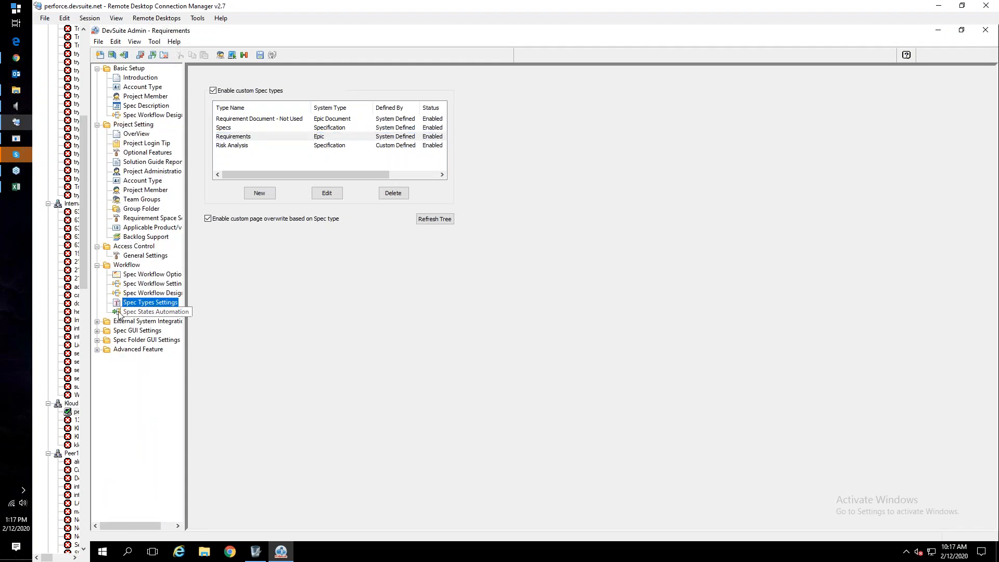
left_click(97, 330)
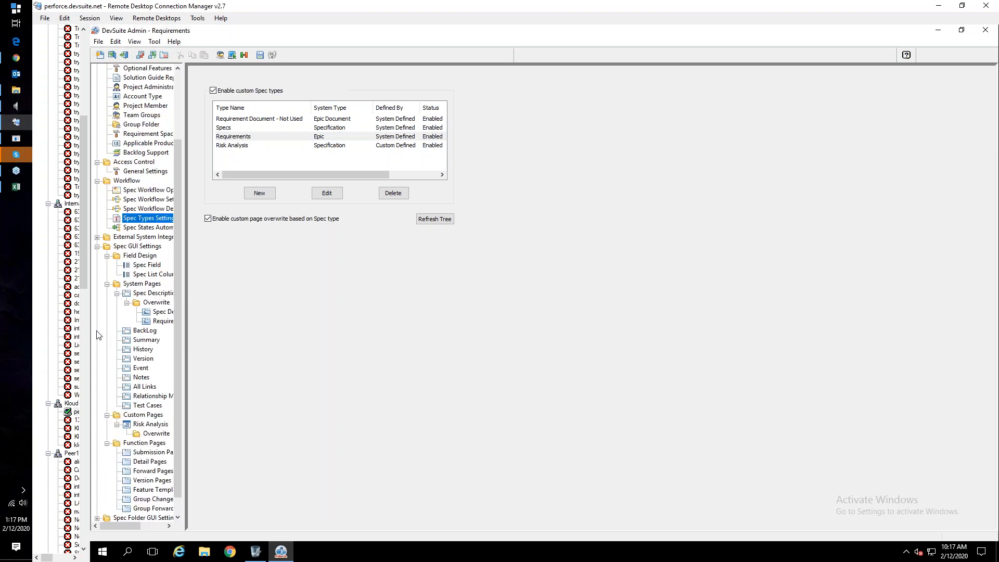
left_click(152, 294)
left_click_drag(183, 310, 243, 311)
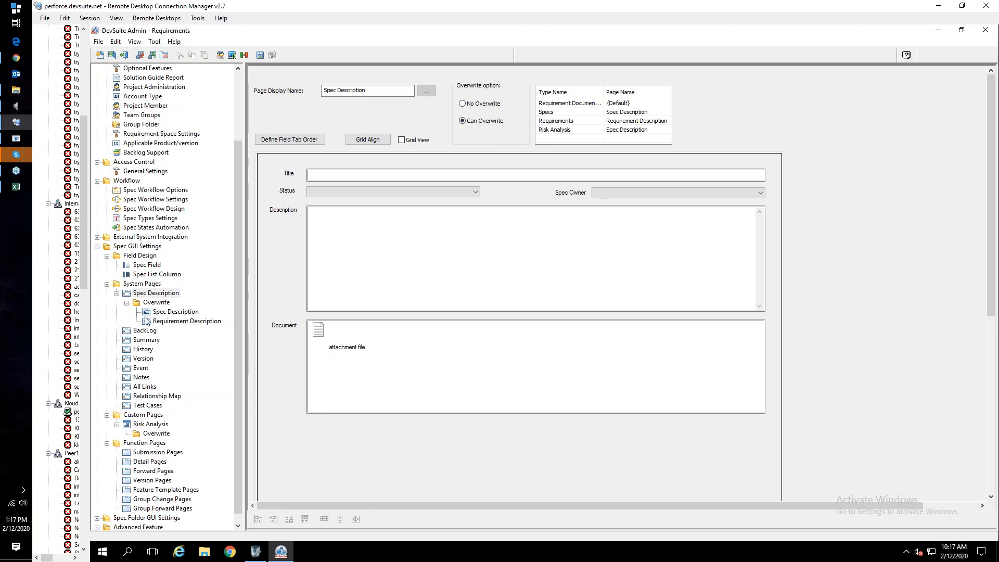
- Compare the Spec Description and Requirement Description overwrite layouts, examining the Components and Interface fields on the Spec Description one
left_click(162, 312)
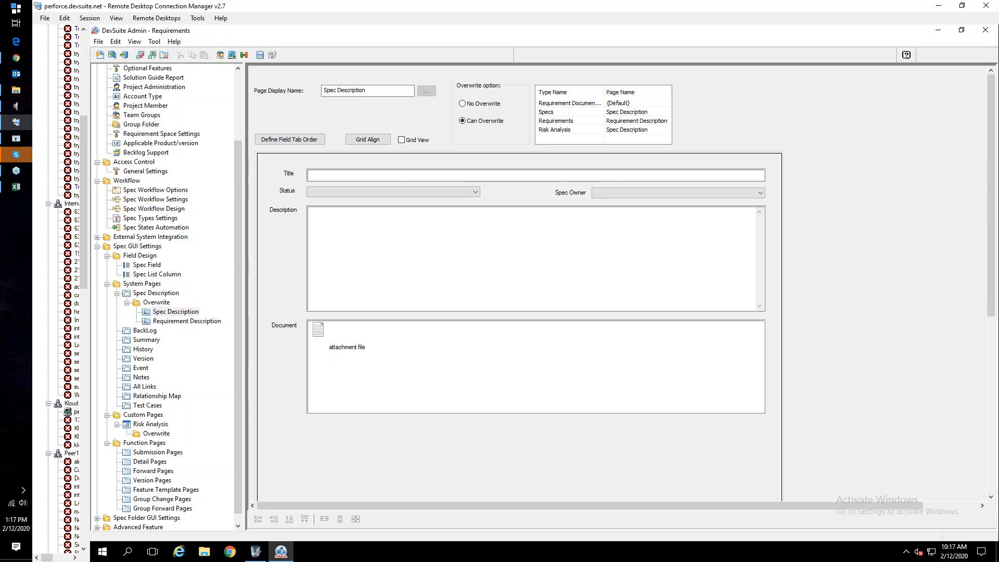
left_click(163, 322)
left_click(166, 312)
left_click(168, 323)
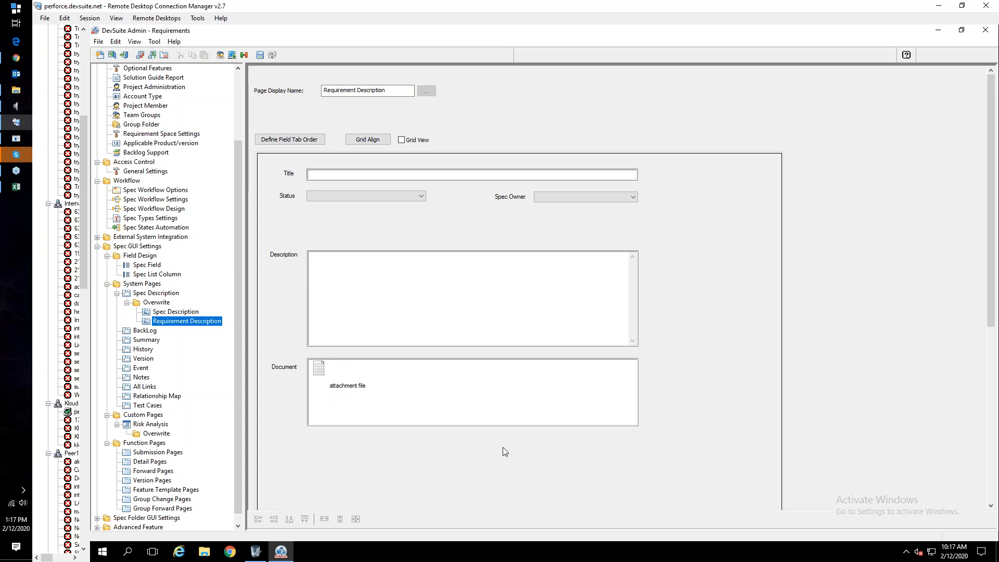
left_click(186, 313)
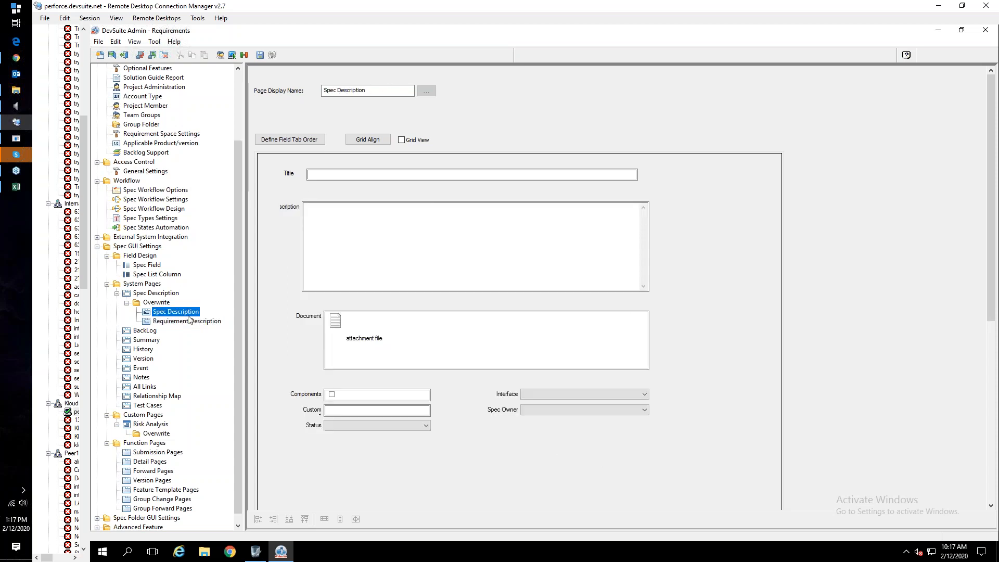
left_click(346, 396)
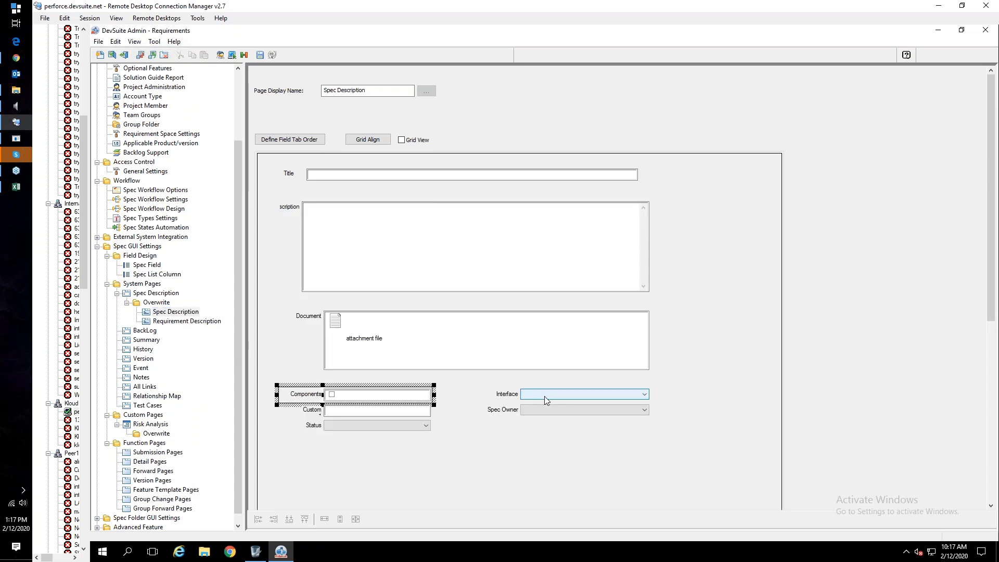
left_click(544, 395)
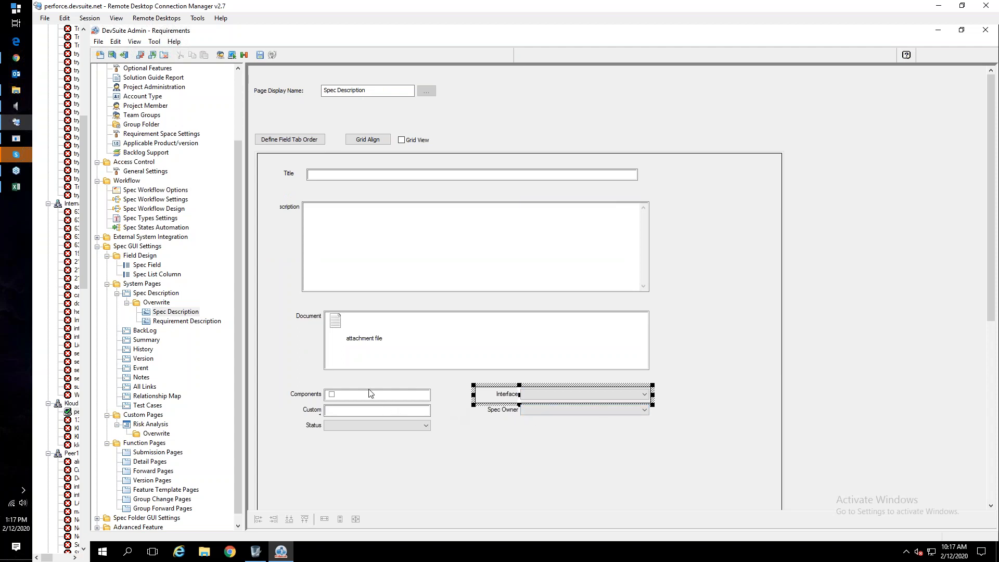
- Check the page overwrites assigned to each spec type on the main Spec Description page, keeping Spec Description for Specs
left_click(165, 303)
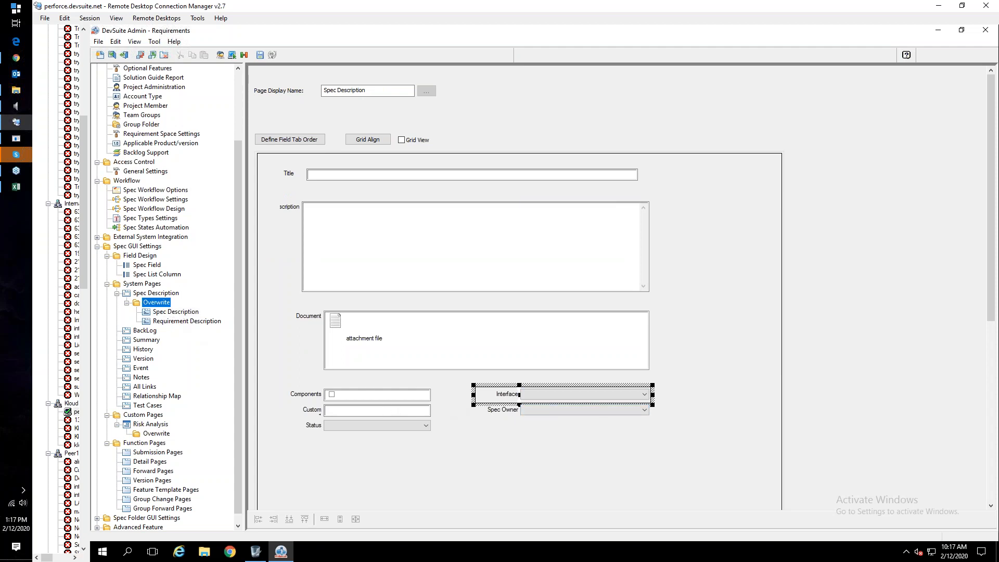
left_click(165, 295)
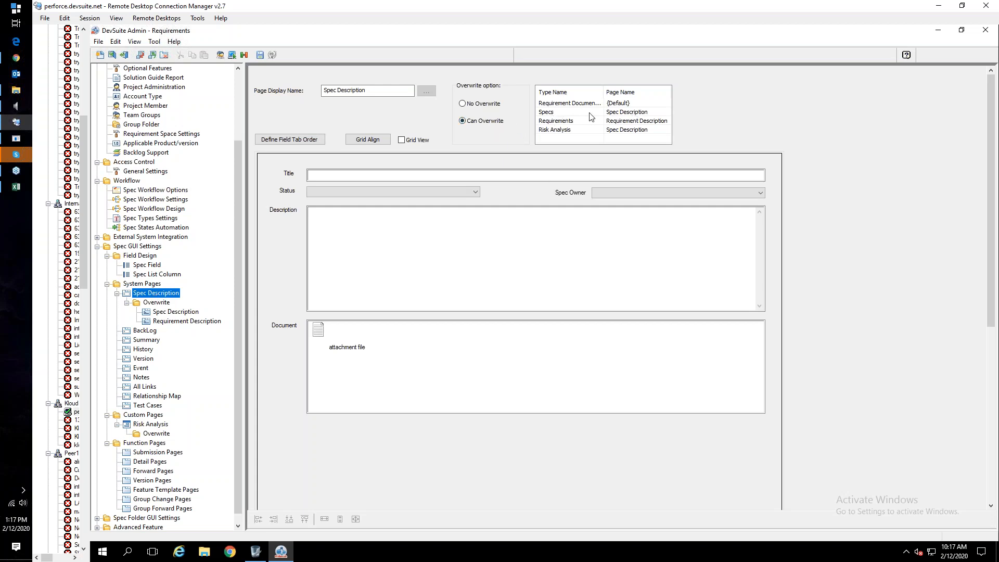
left_click(623, 115)
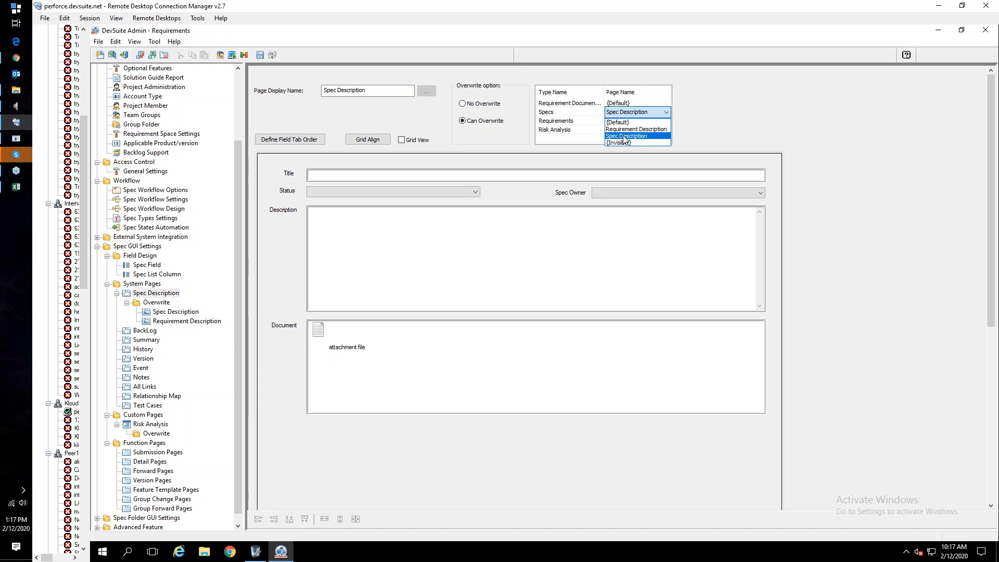
left_click(626, 135)
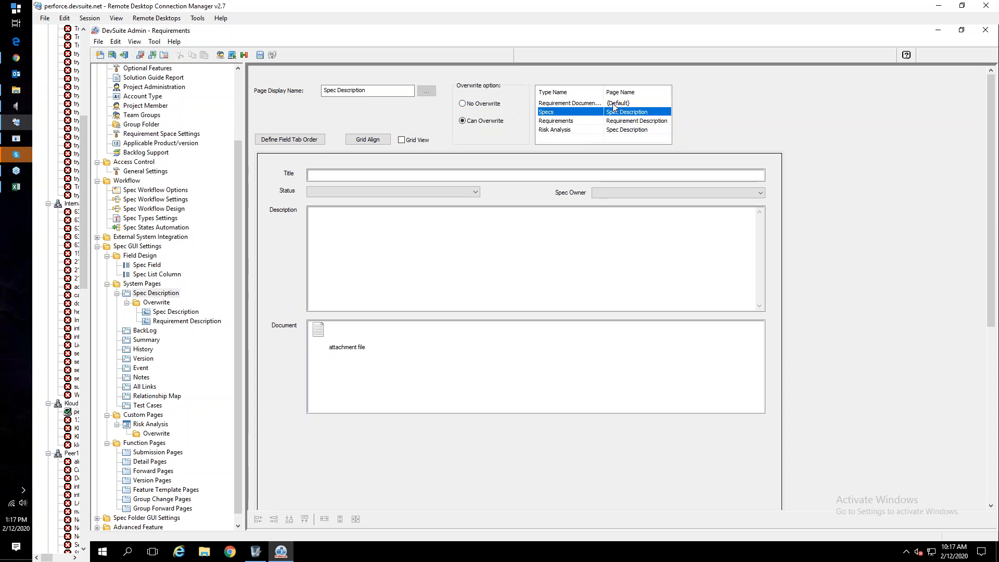
left_click(151, 294)
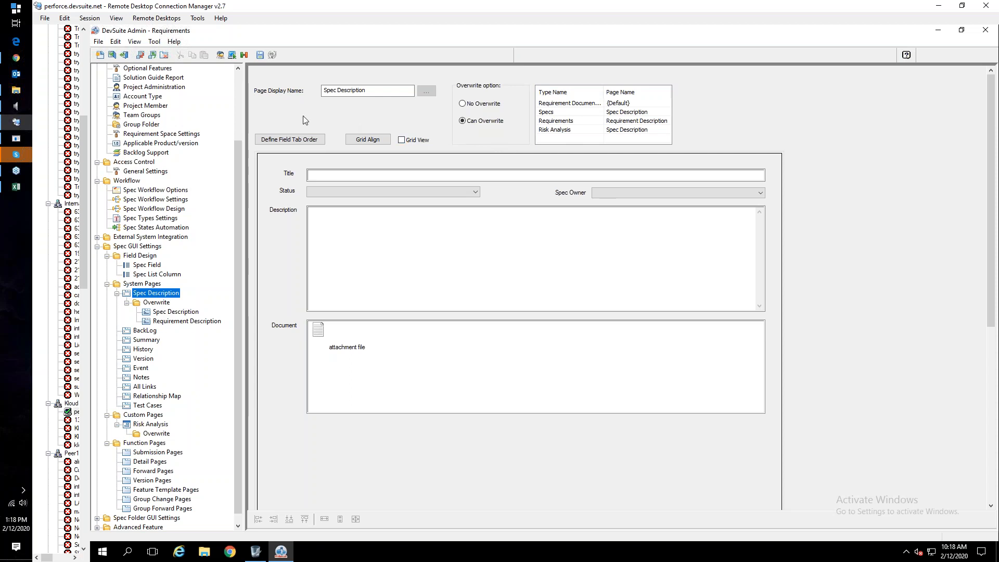
scroll(239, 119, "up", 3)
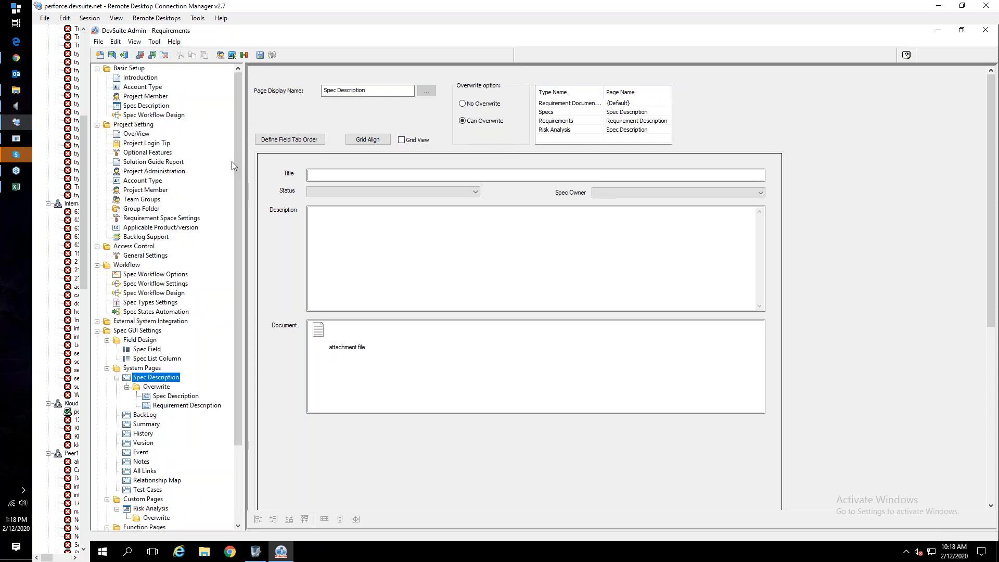
- Open the Spec Workflow Design, add a state named On Hold, and place it to the right of the Review state
left_click(154, 115)
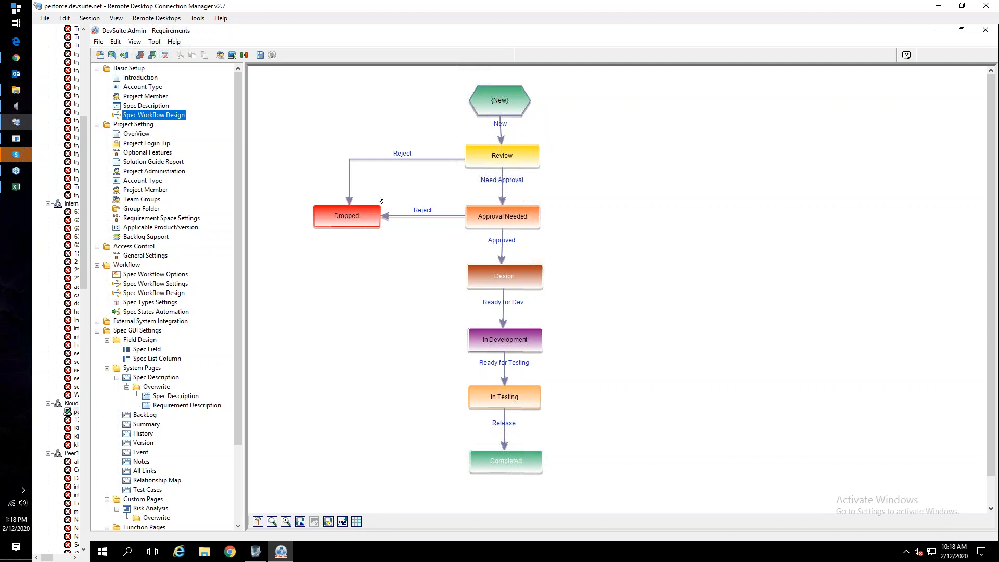
left_click(529, 112)
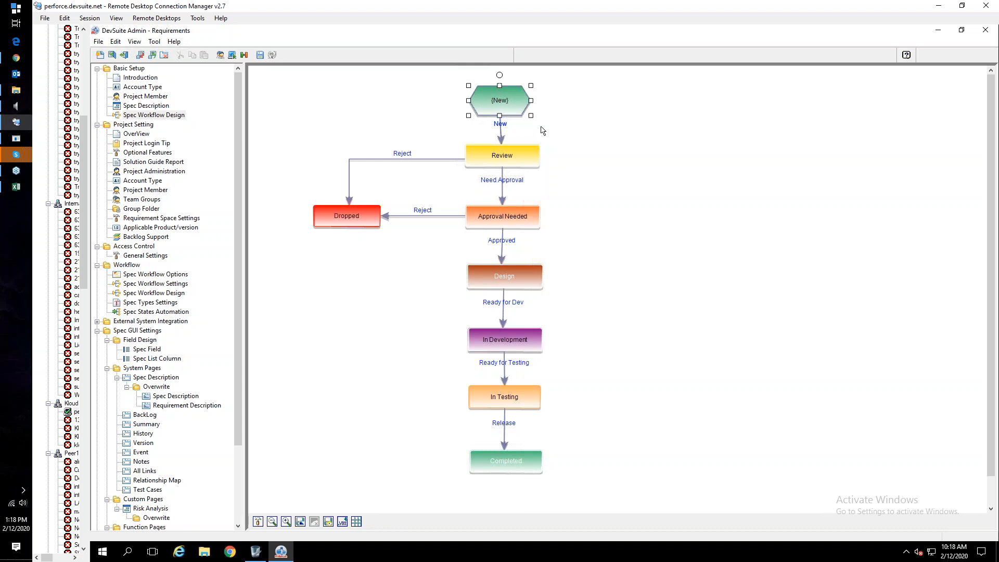
right_click(568, 126)
right_click(580, 111)
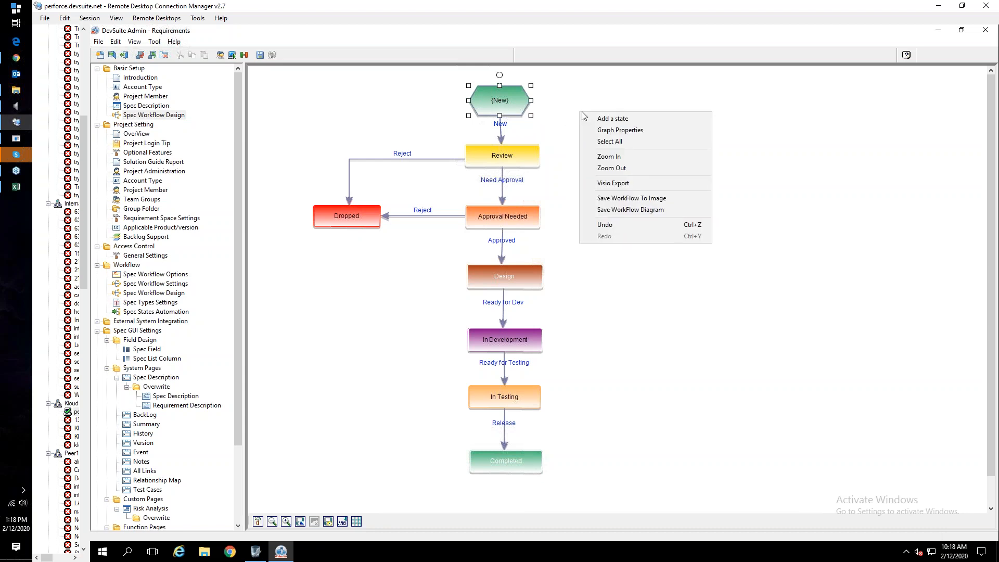
right_click(605, 104)
left_click(623, 111)
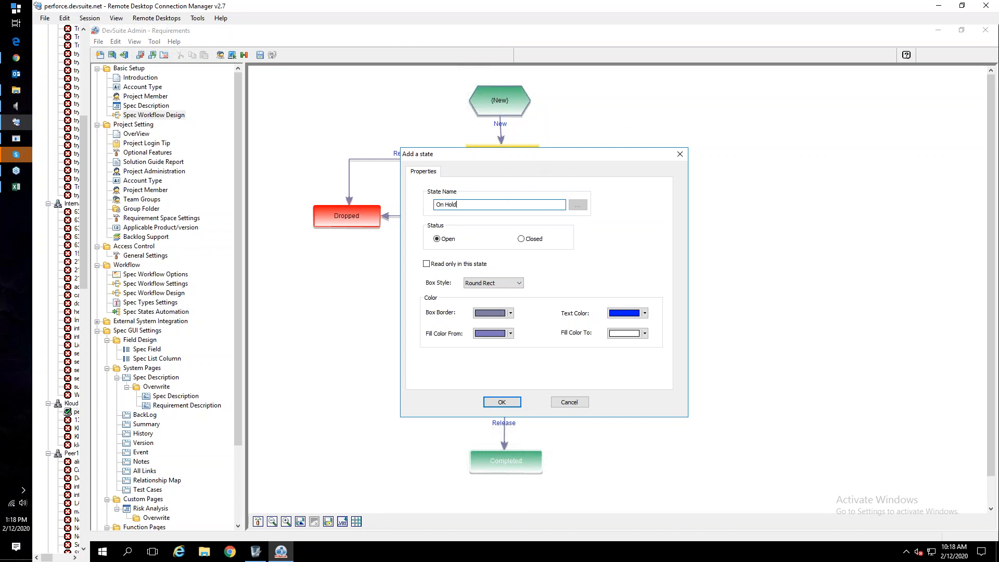
left_click(497, 403)
left_click(629, 130)
left_click_drag(619, 127, 648, 155)
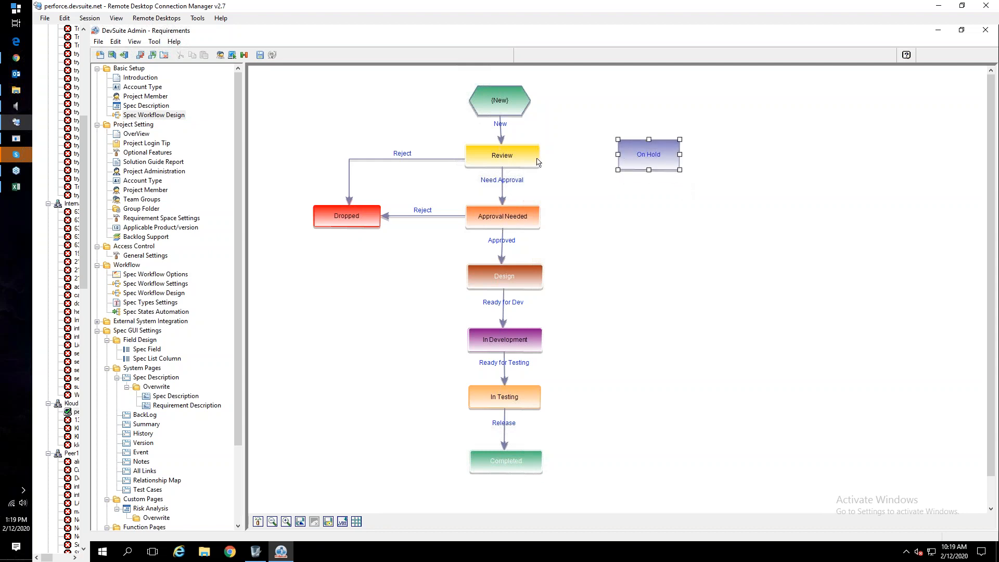
- Add a transition named Need More Info from the Review state to the On Hold state
left_click_drag(530, 160, 634, 160)
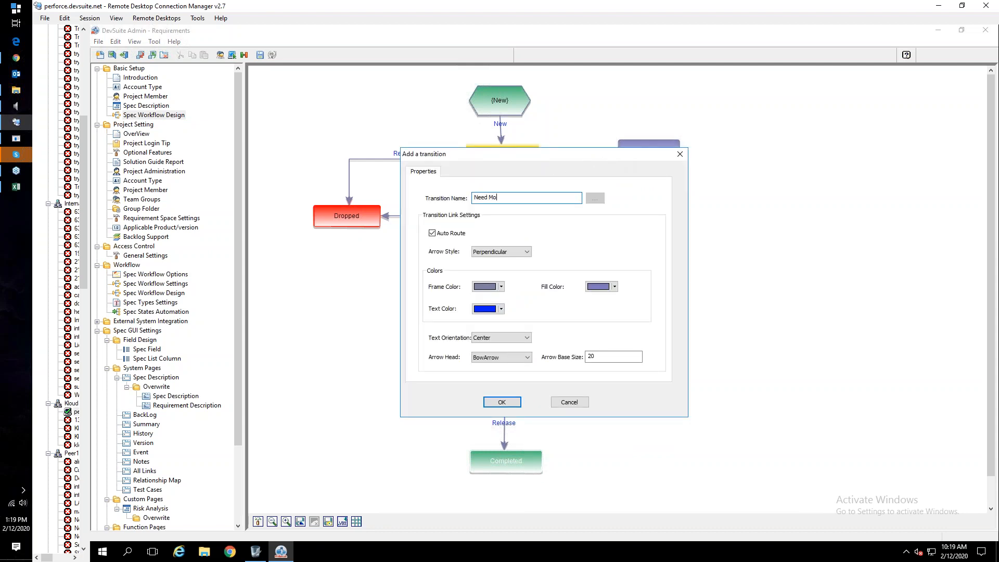
key("Return")
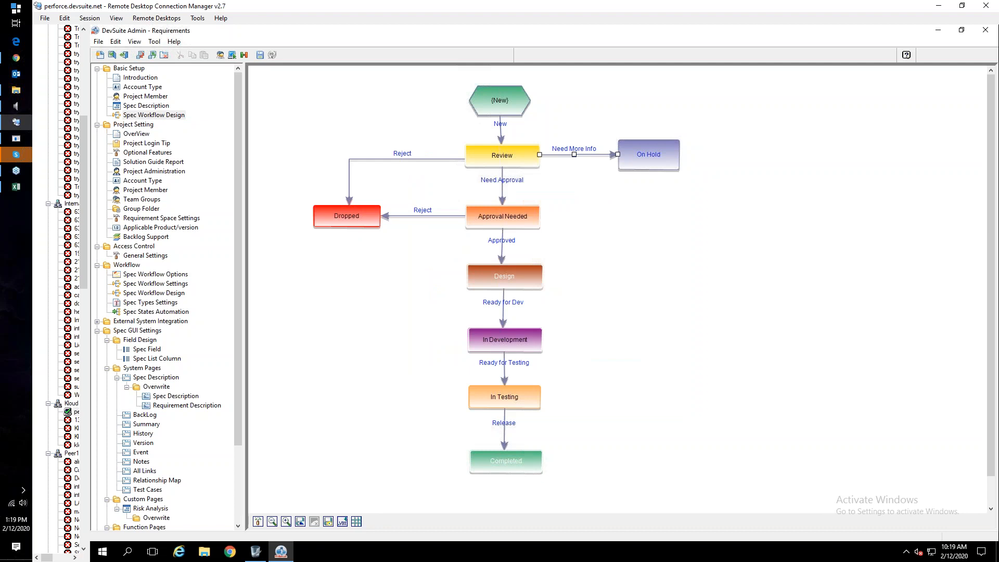
left_click(632, 161)
left_click(518, 162)
left_click(628, 163)
left_click(559, 160)
- Reload the DevSuite Web Service settings for the Requirements project
left_click(272, 54)
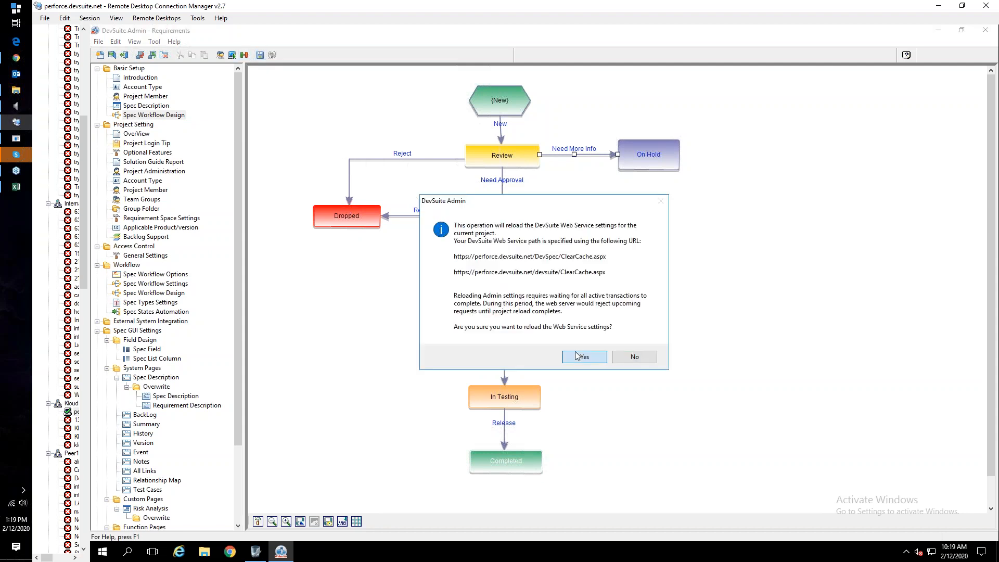
left_click(577, 356)
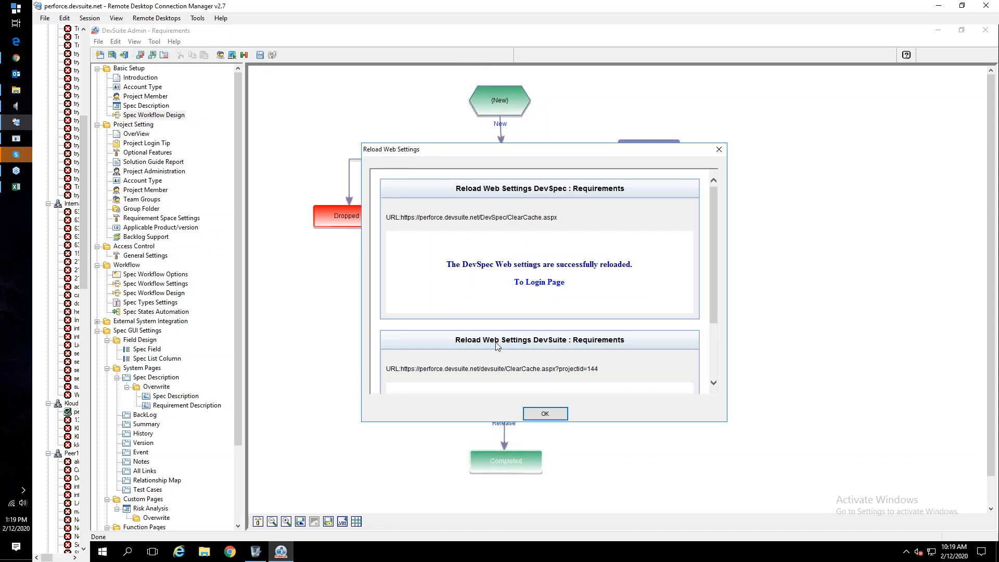
left_click(544, 413)
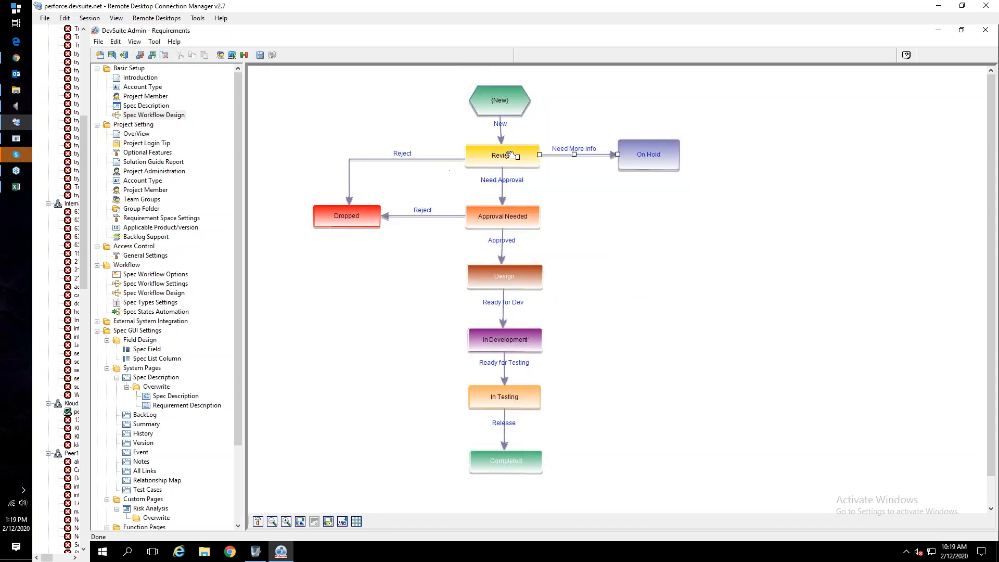
- Trace the spec workflow from New through Review, Approval Needed, Design, In Development and In Testing to Completed, adding no transition
left_click(503, 111)
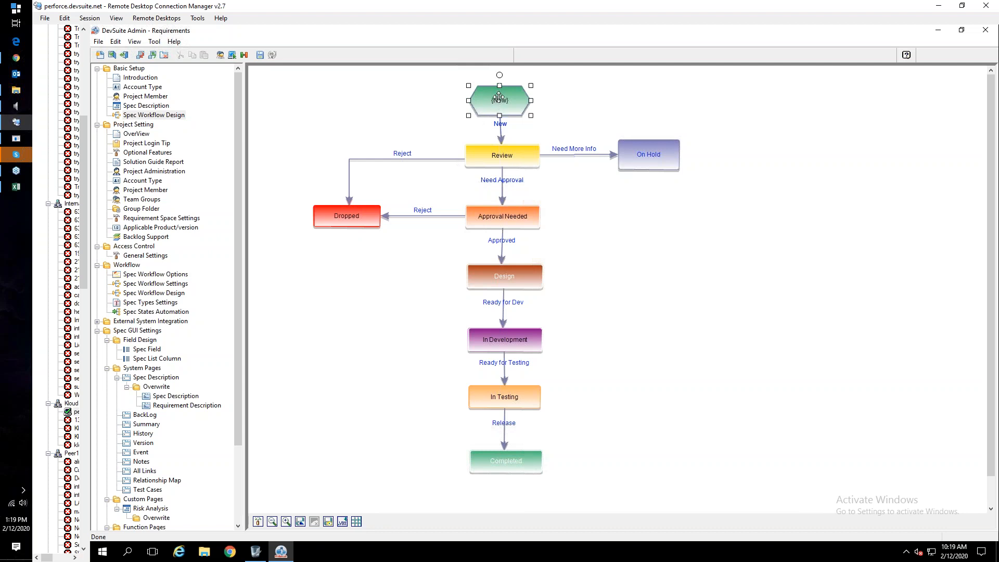
left_click(503, 160)
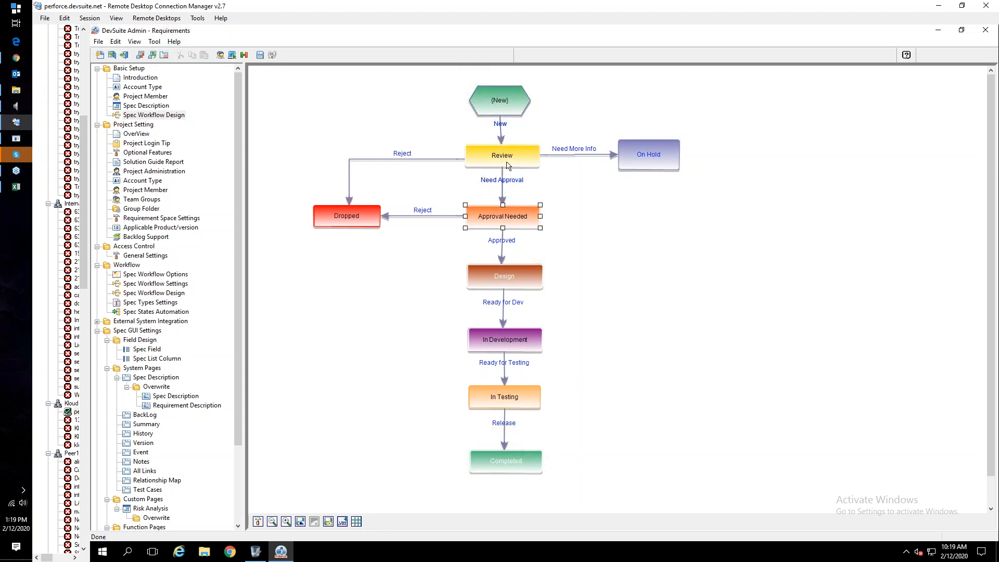
left_click(507, 215)
left_click(502, 158)
left_click(502, 220)
left_click_drag(500, 277, 499, 282)
left_click(570, 406)
left_click(517, 157)
left_click(506, 215)
left_click(502, 274)
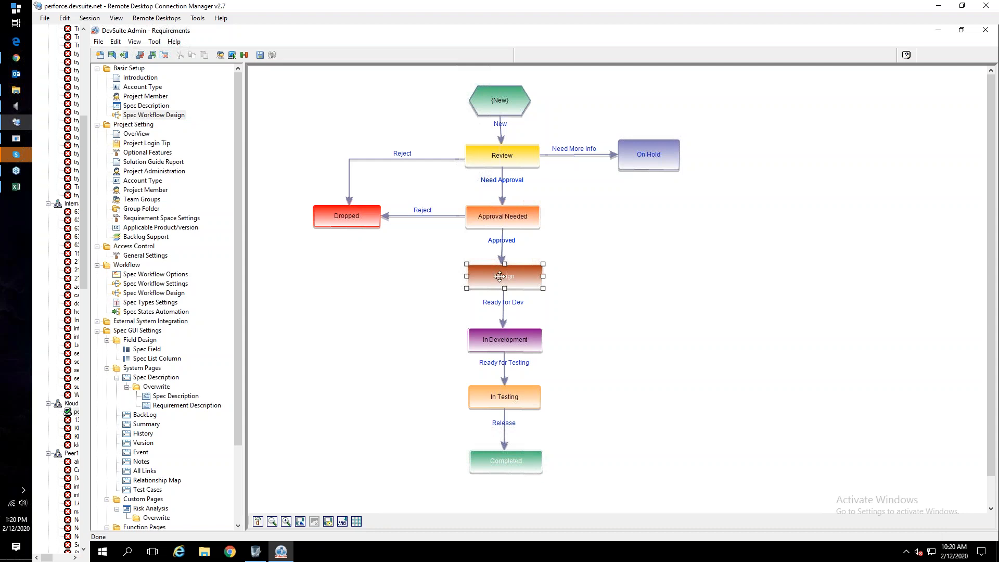
left_click(504, 337)
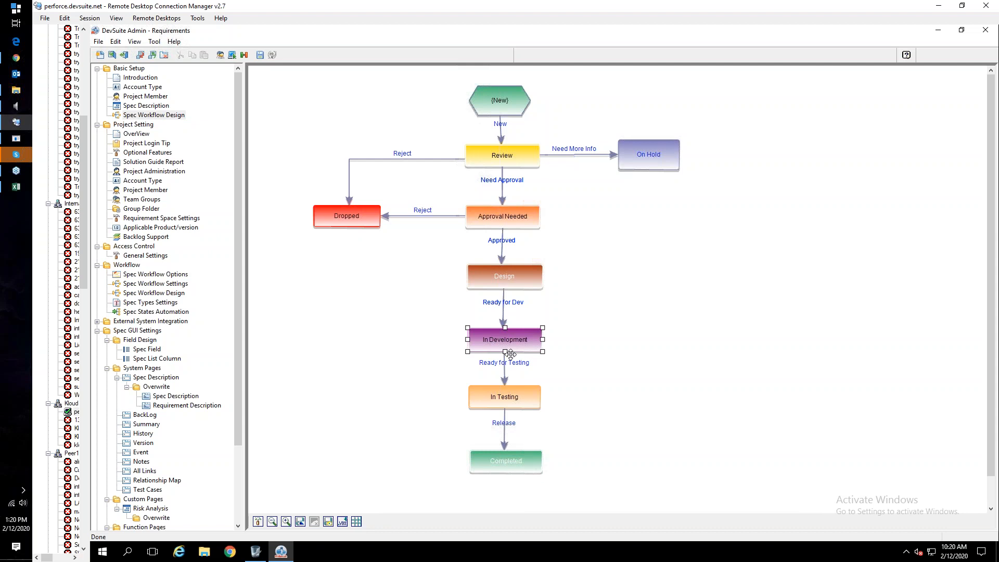
left_click(511, 396)
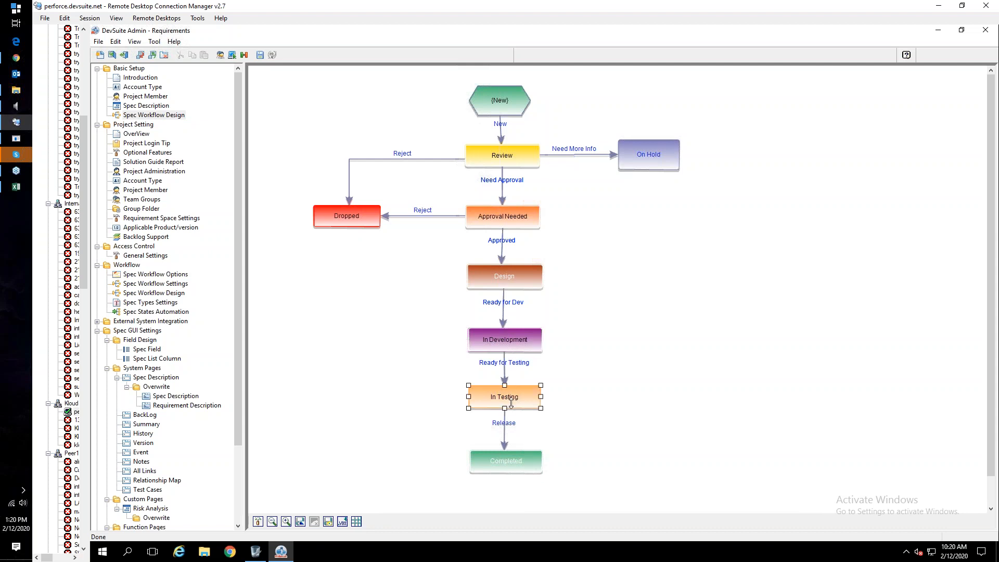
left_click(508, 461)
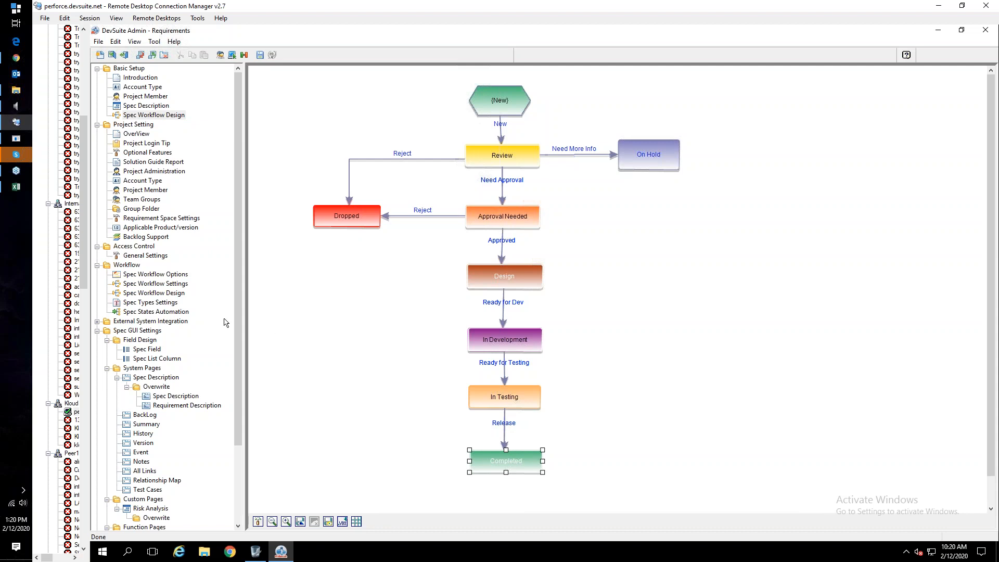
- Open Spec States Automation under Workflow and examine the states available for planning implementation
left_click(177, 312)
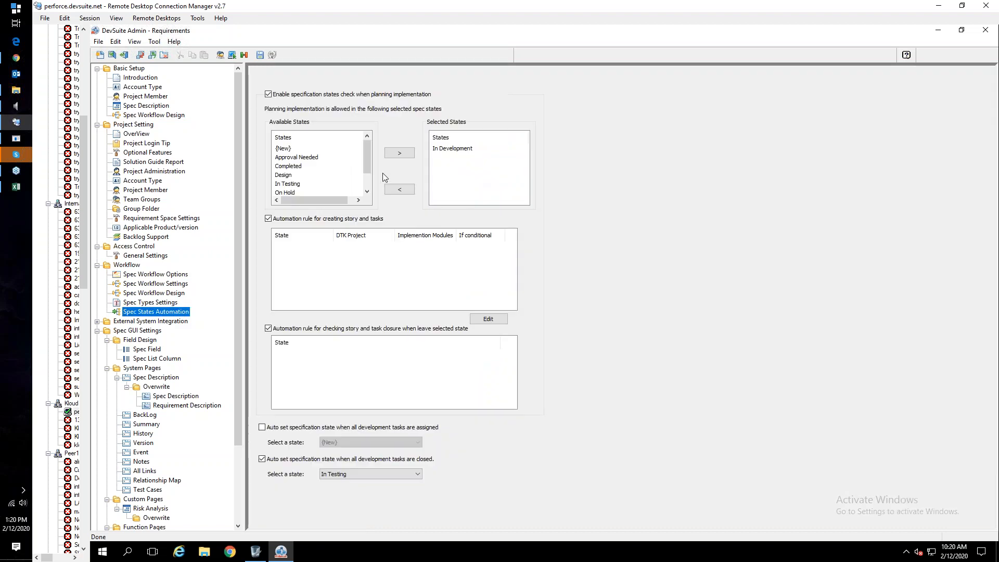
left_click(409, 154)
left_click_drag(370, 151, 367, 167)
- Switch to DevSuite in Chrome, close spec 1353, and examine the development and backlog assignment options for "Smaller Tech Spec 3" in the Requirements list
left_click(16, 59)
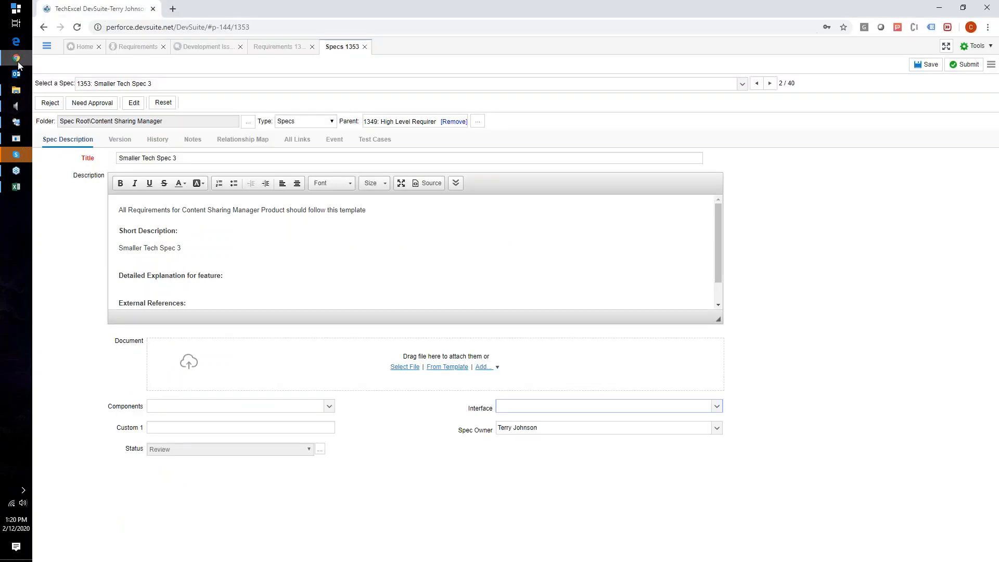
left_click(364, 46)
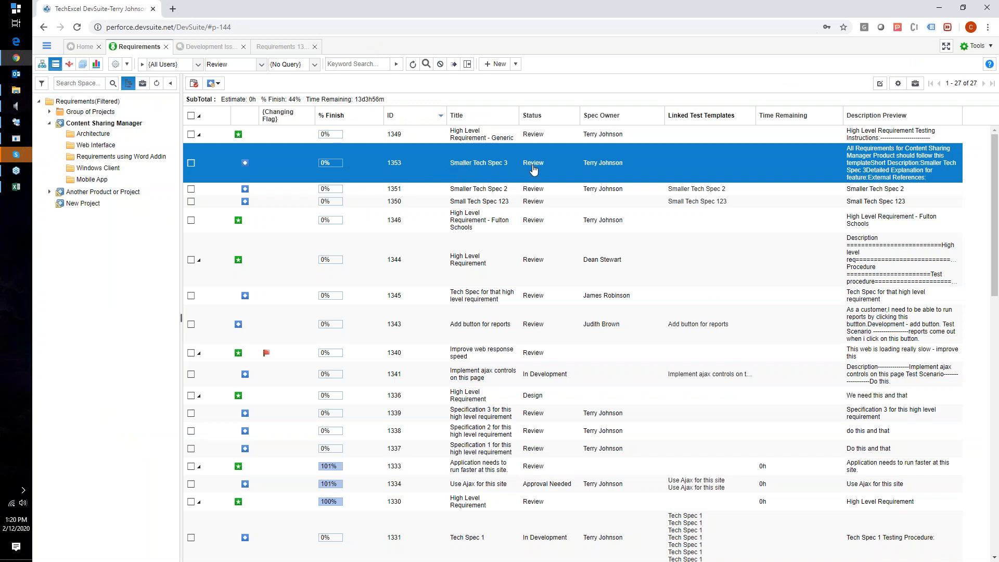
right_click(466, 170)
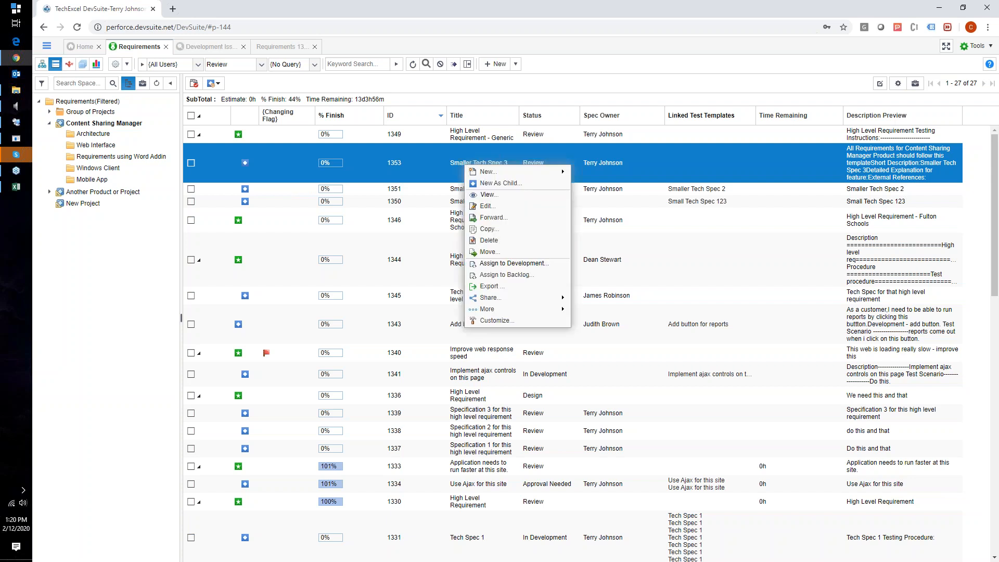
right_click(455, 163)
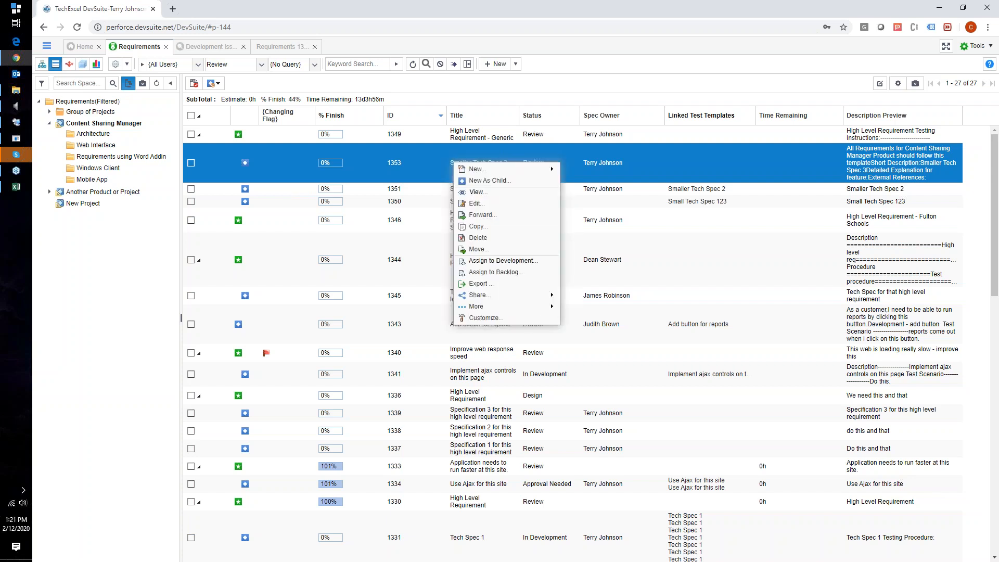
left_click(515, 162)
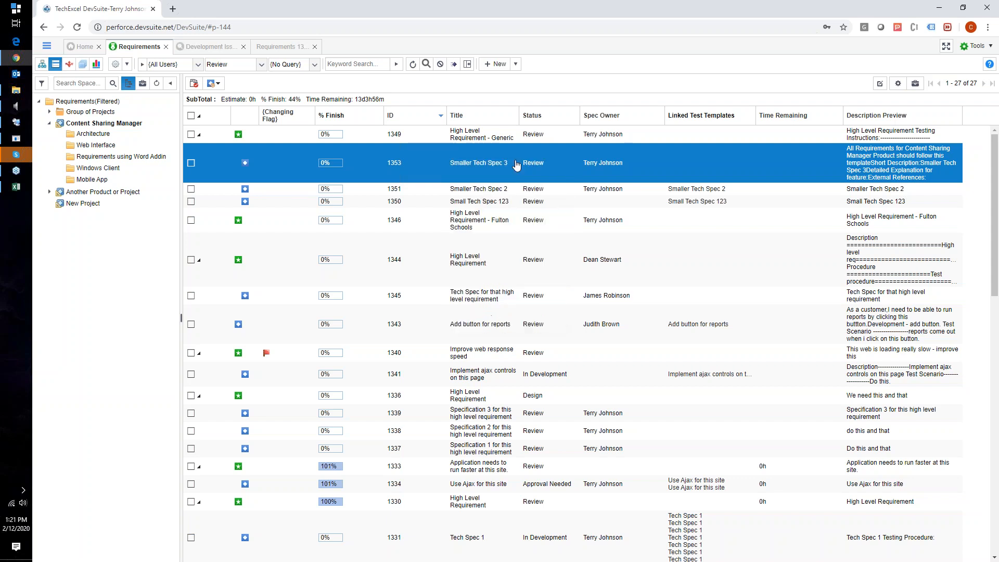
right_click(505, 162)
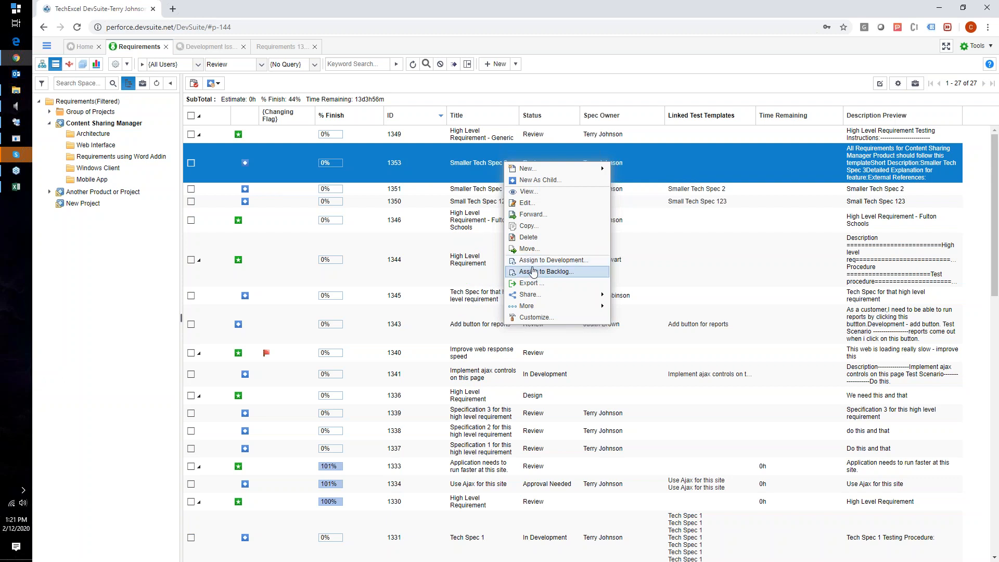
- Switch to DevSuite Admin, enable auto-setting the specification state when all development tasks are assigned, and return to the Spec Workflow Design
left_click(16, 122)
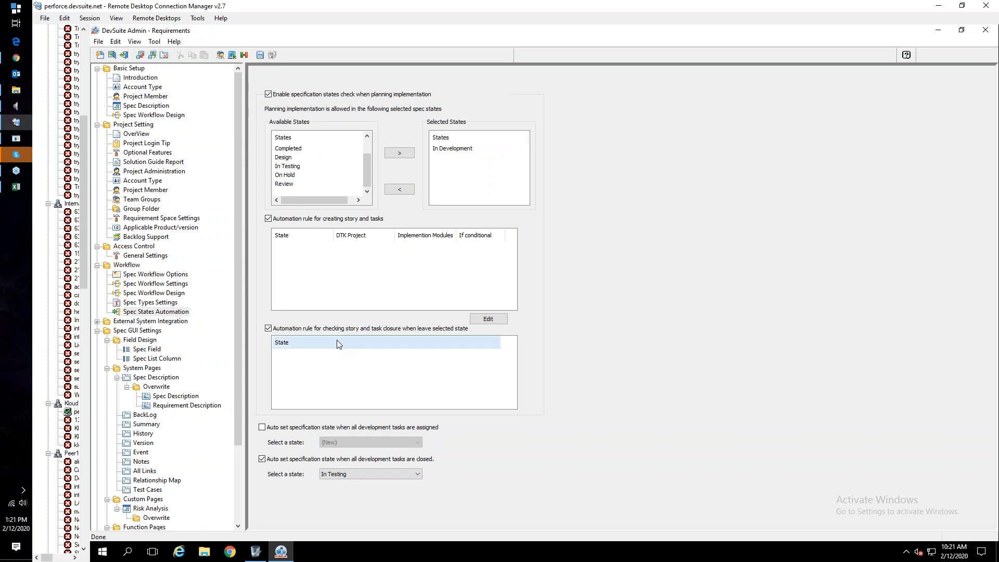
left_click(278, 428)
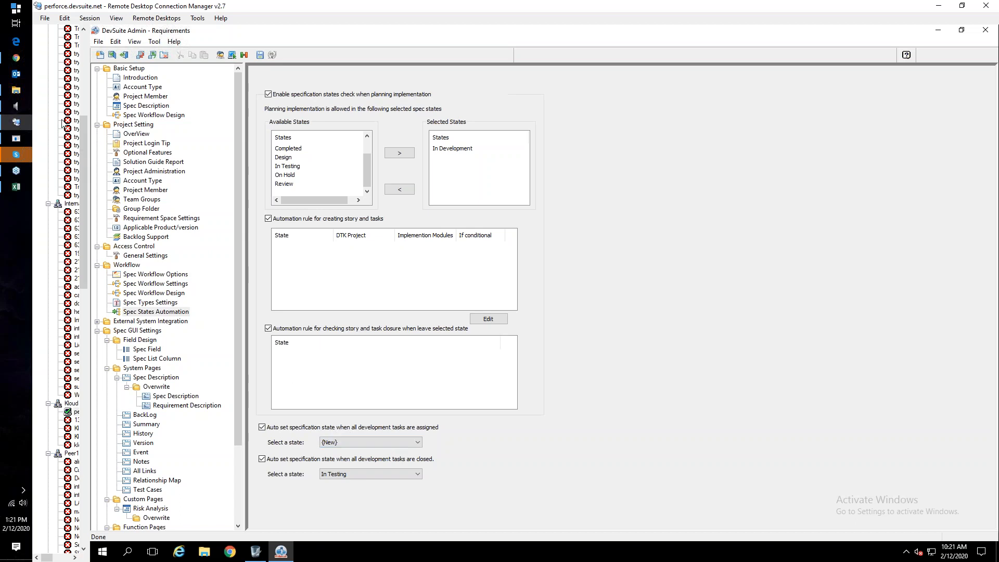
left_click(149, 115)
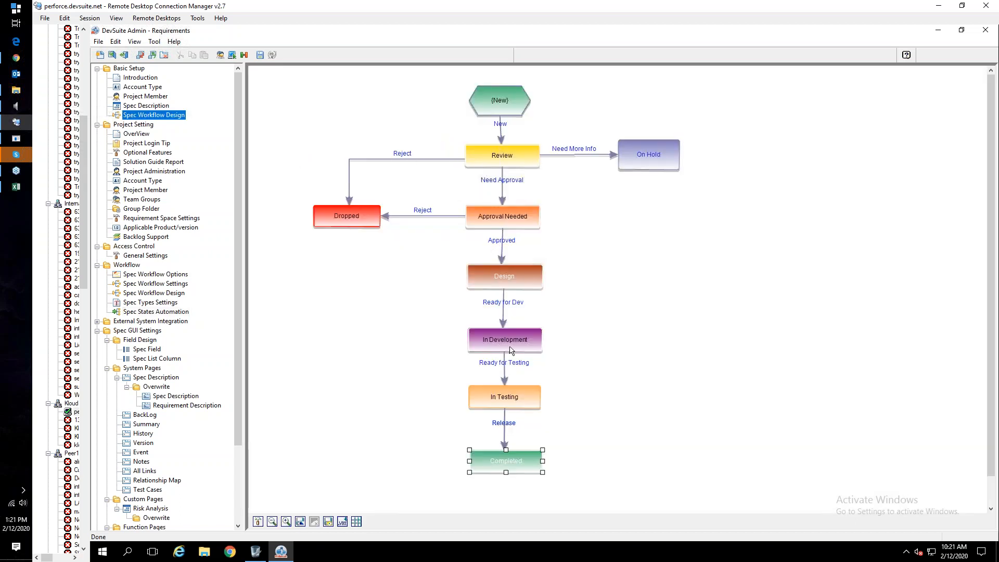
- Open "Smaller Tech Spec 3" in the DevSuite web client and compare its available transitions with those leaving Review in DevSuite Admin's workflow design
left_click(16, 57)
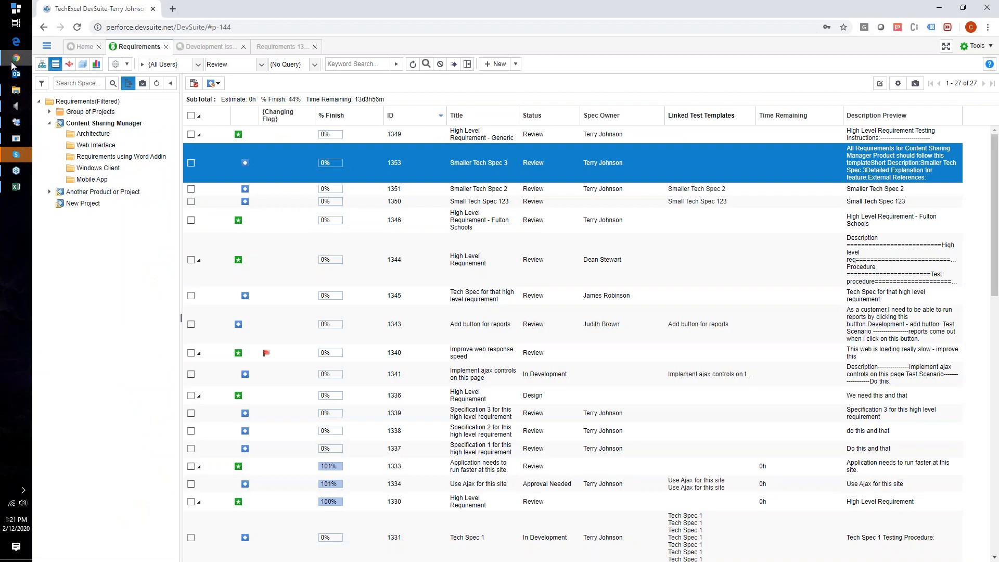
double_click(394, 165)
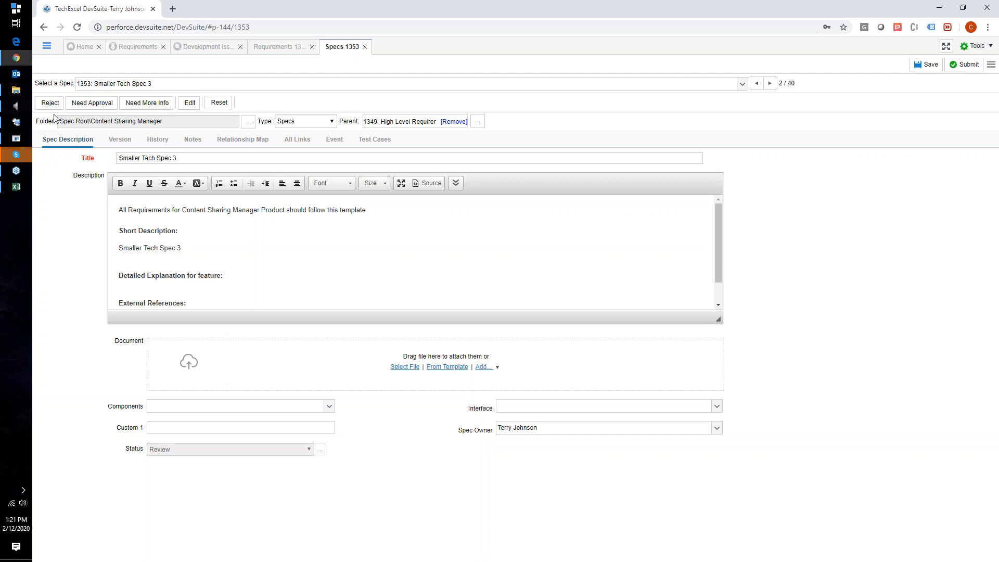
left_click(23, 121)
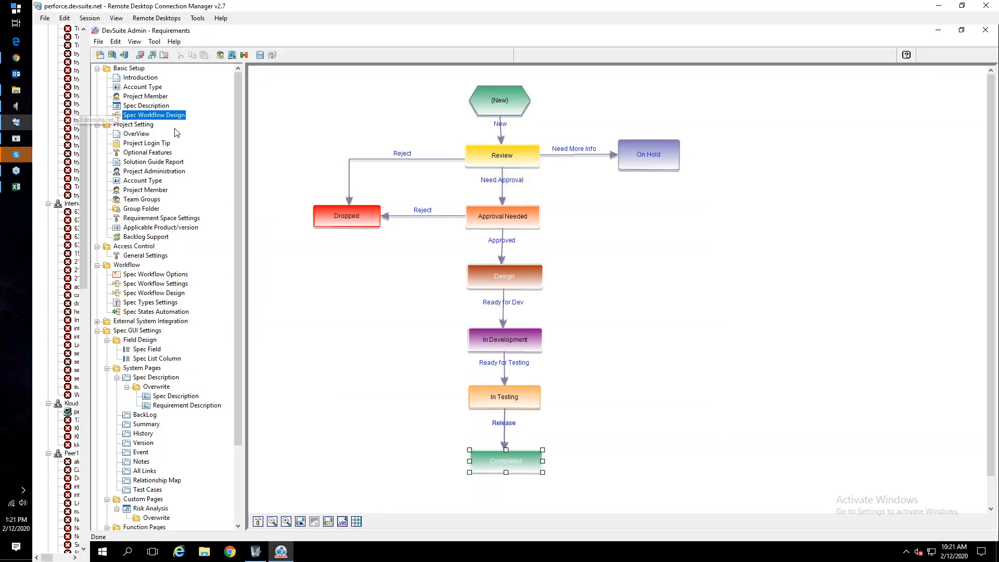
left_click(563, 155)
left_click(421, 159)
left_click(503, 180)
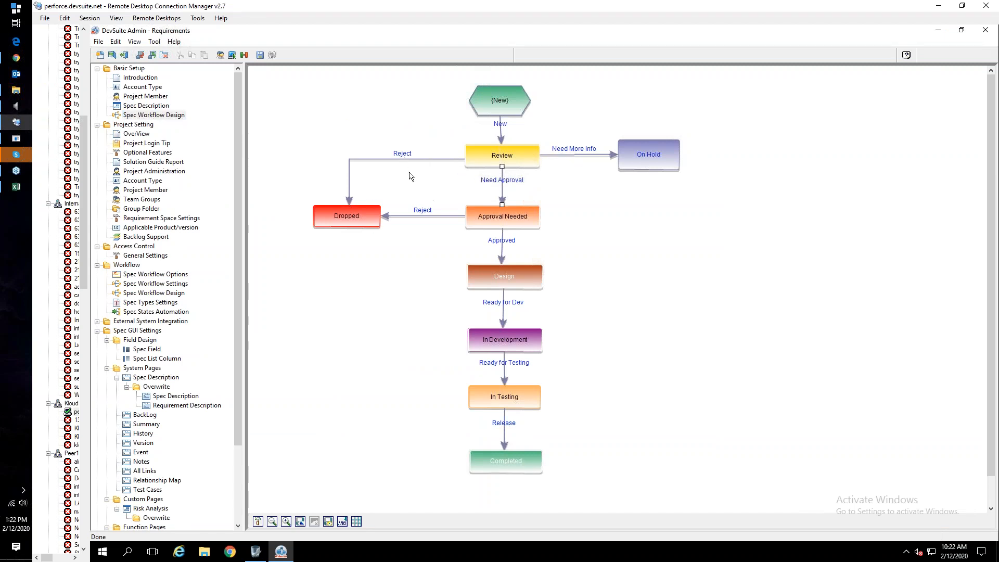
- Switch to DevSuite in Chrome, apply and save the Need Approval transition on "Smaller Tech Spec 3", and check its Spec Owner choices
mouse_move(20, 63)
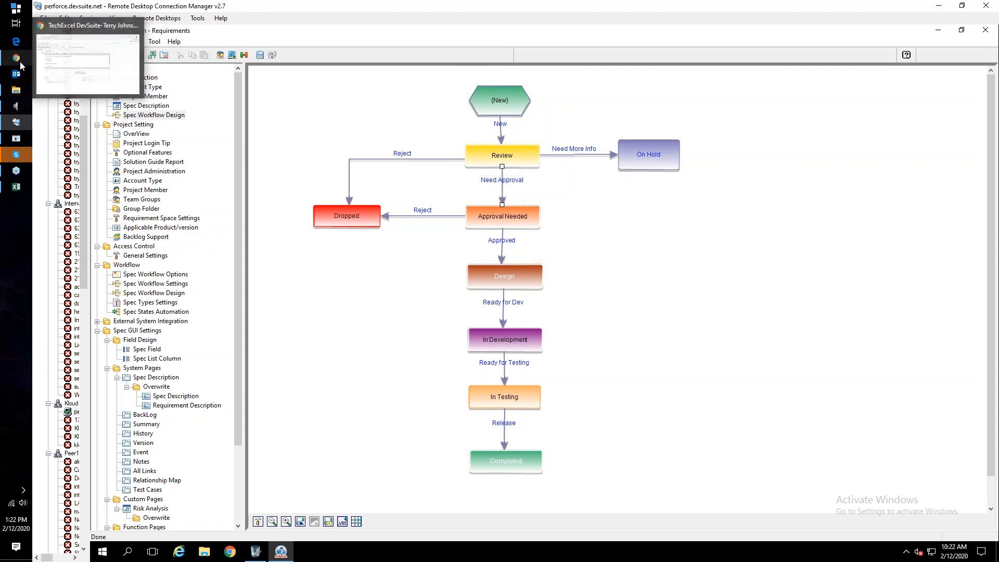
left_click(64, 64)
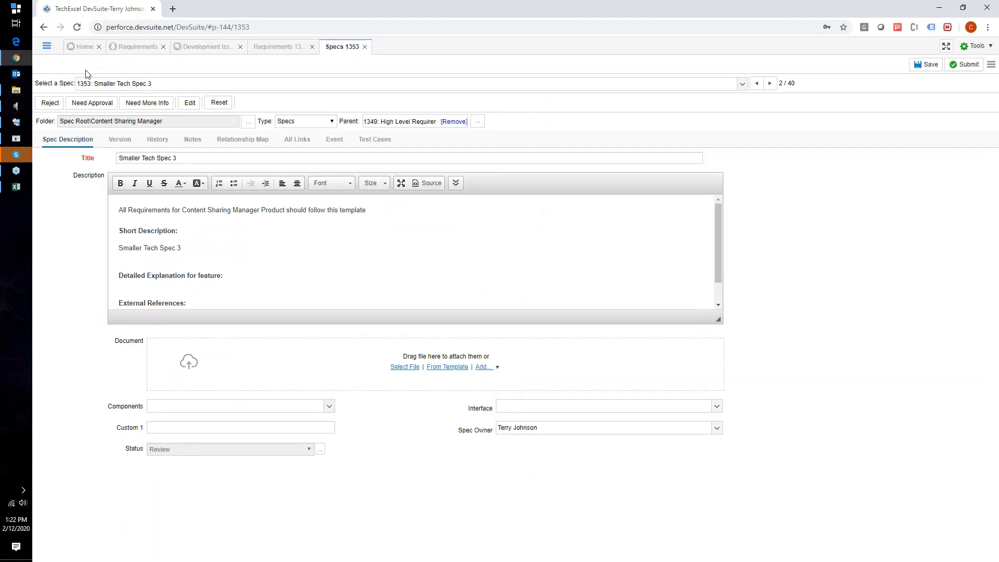
left_click(103, 106)
left_click(926, 64)
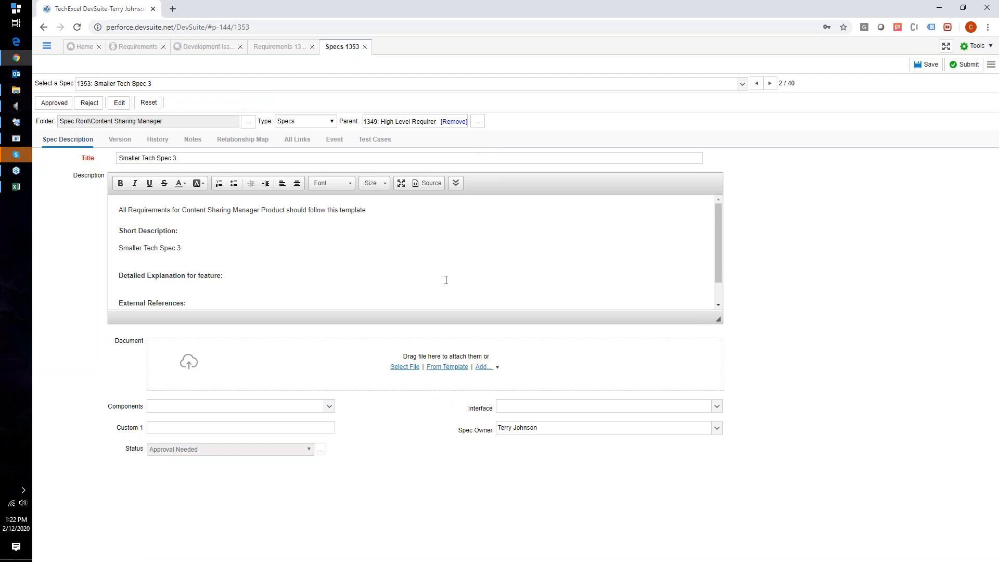
left_click(511, 428)
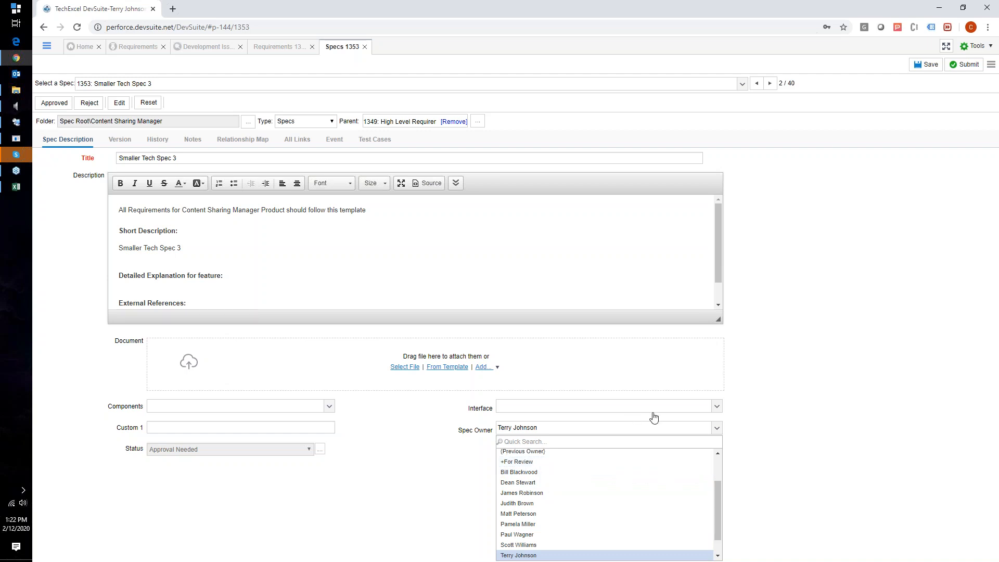
left_click(734, 415)
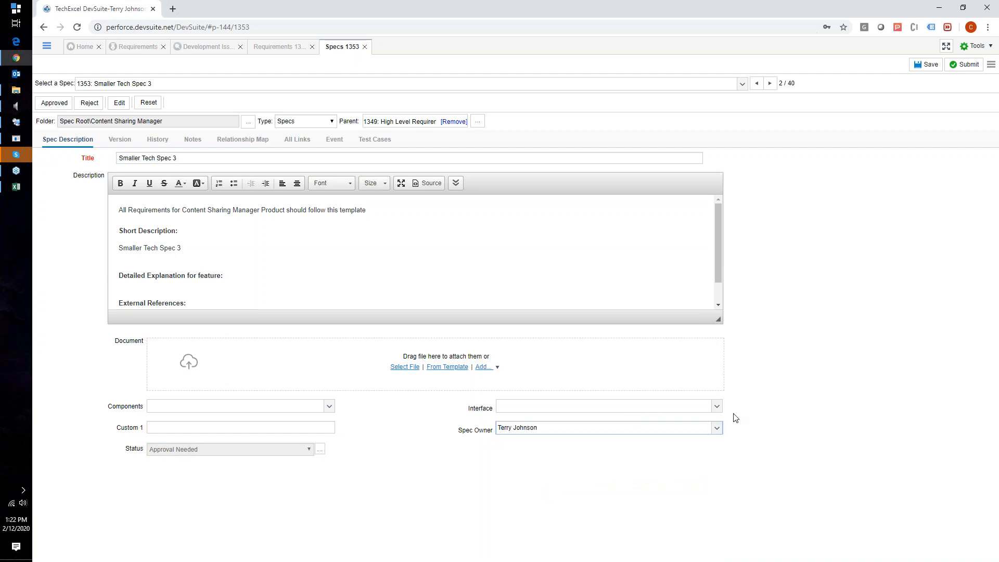
- Apply and save the Approved and Ready for Dev transitions in turn on "Smaller Tech Spec 3", then close the spec
left_click(54, 104)
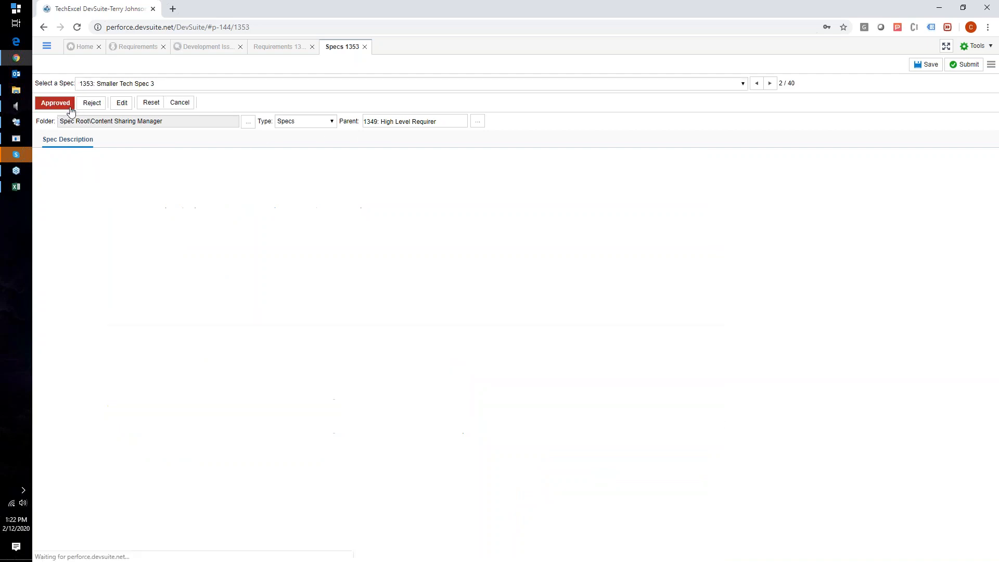
left_click(928, 65)
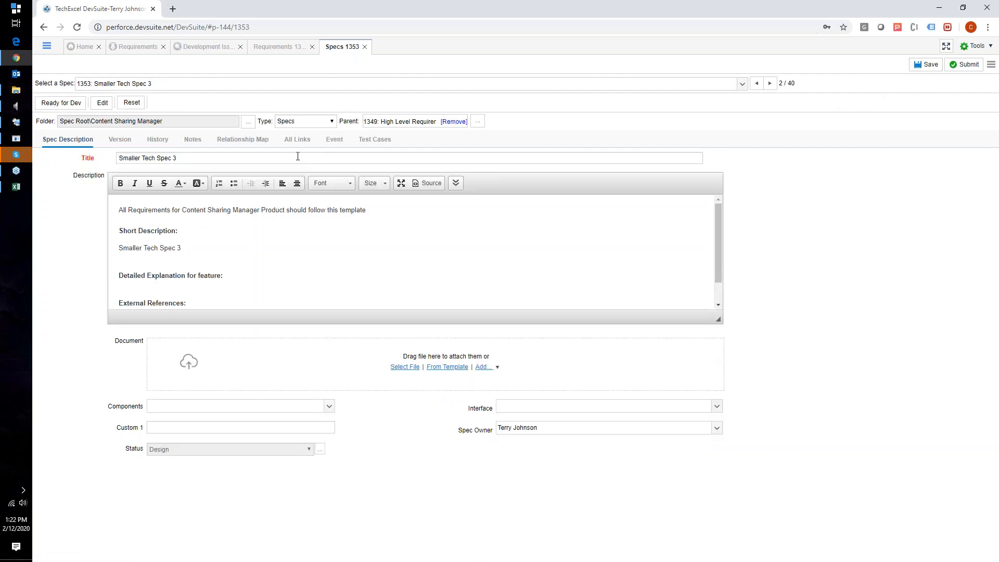
left_click(61, 103)
left_click(928, 65)
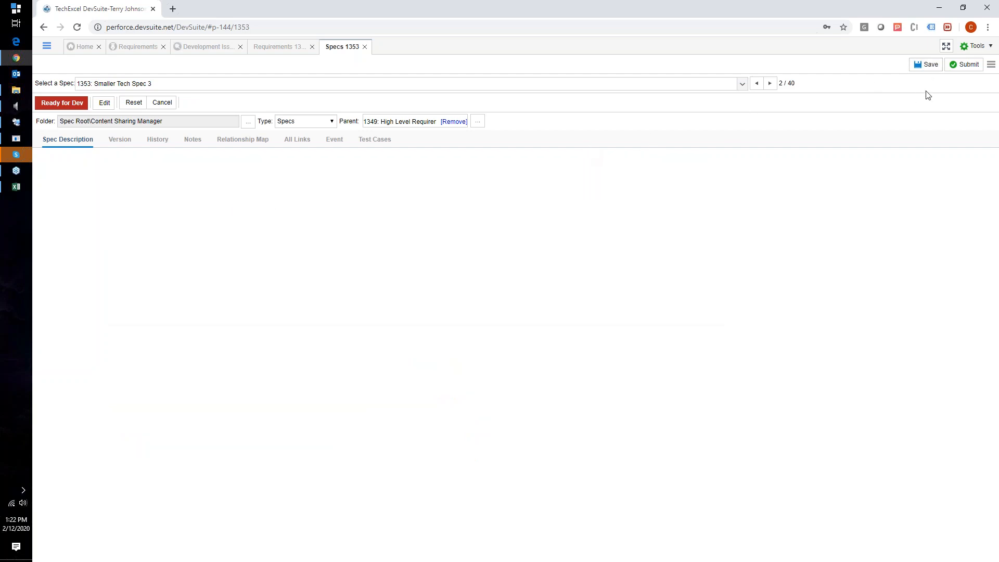
left_click(365, 47)
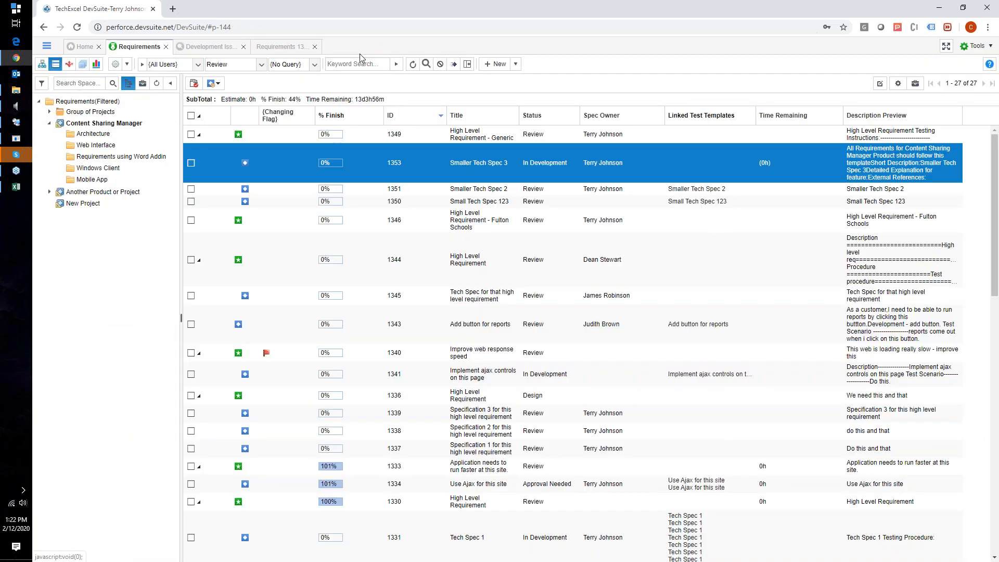
- Review the development assignment form for "Smaller Tech Spec 3" in the Requirements list and close it without assigning
right_click(408, 166)
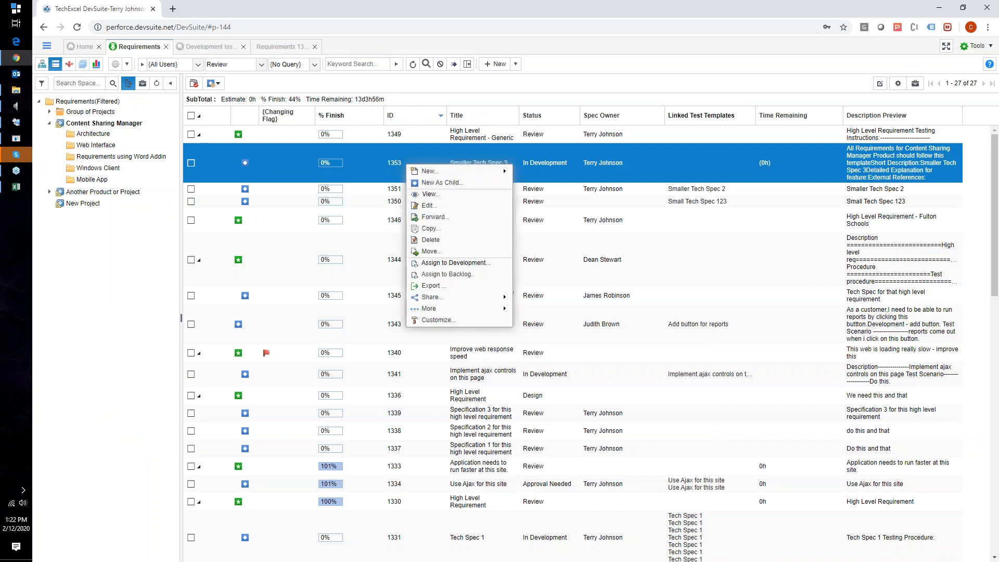
left_click(431, 264)
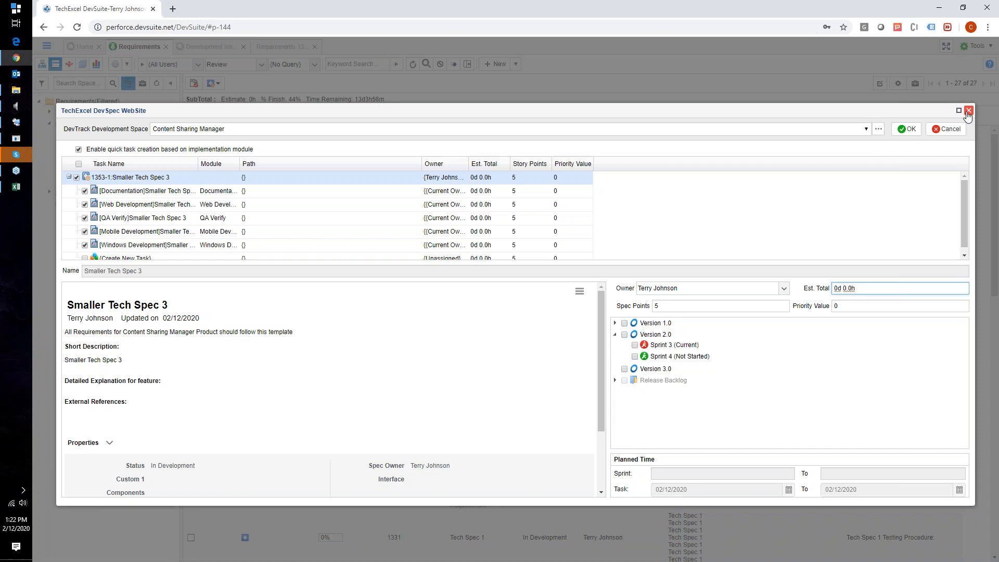
left_click(968, 111)
- Examine the implementation tasks under the "Definable UI by Work Items" story in Another Product or Project's GA Release
left_click(207, 46)
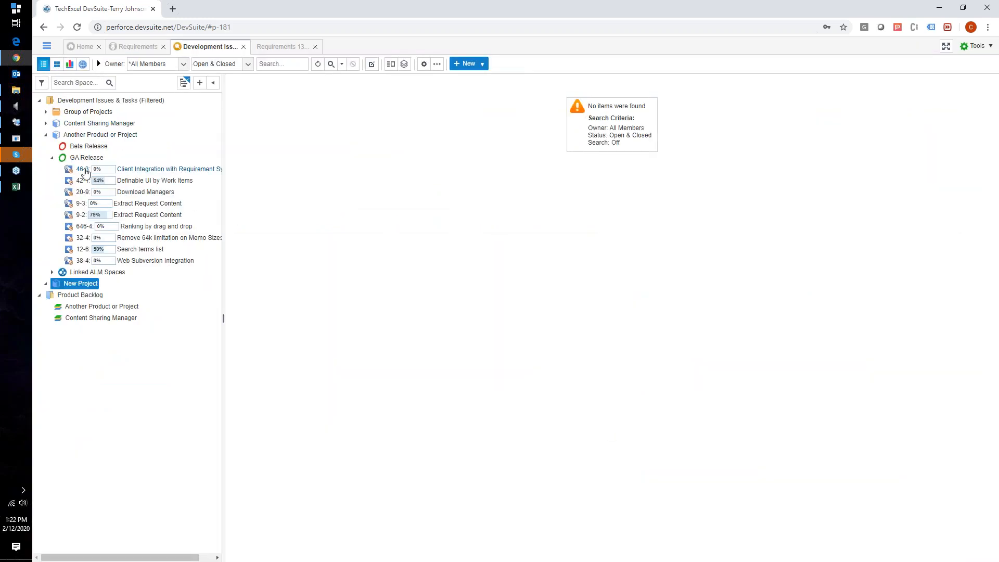
left_click(86, 171)
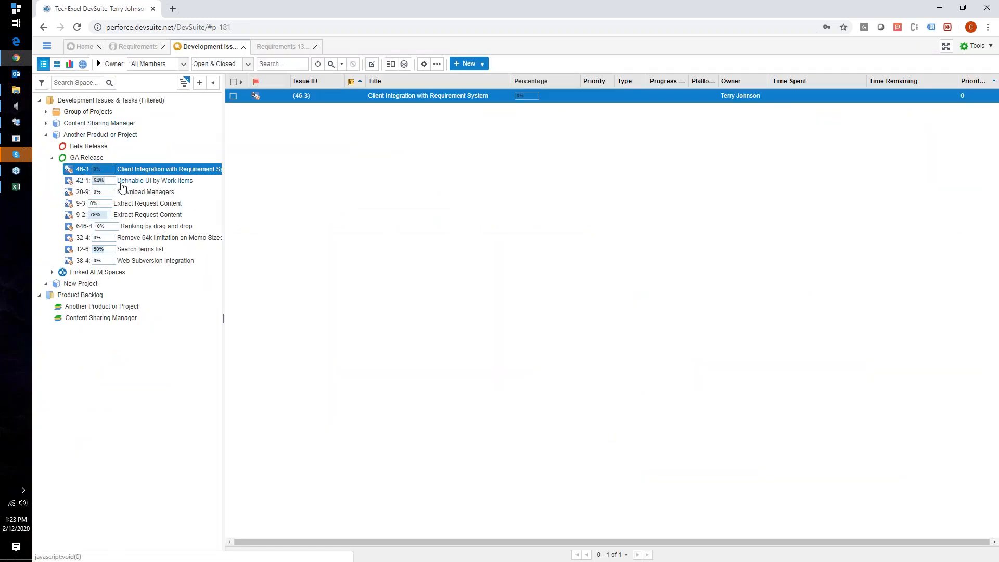
left_click(121, 182)
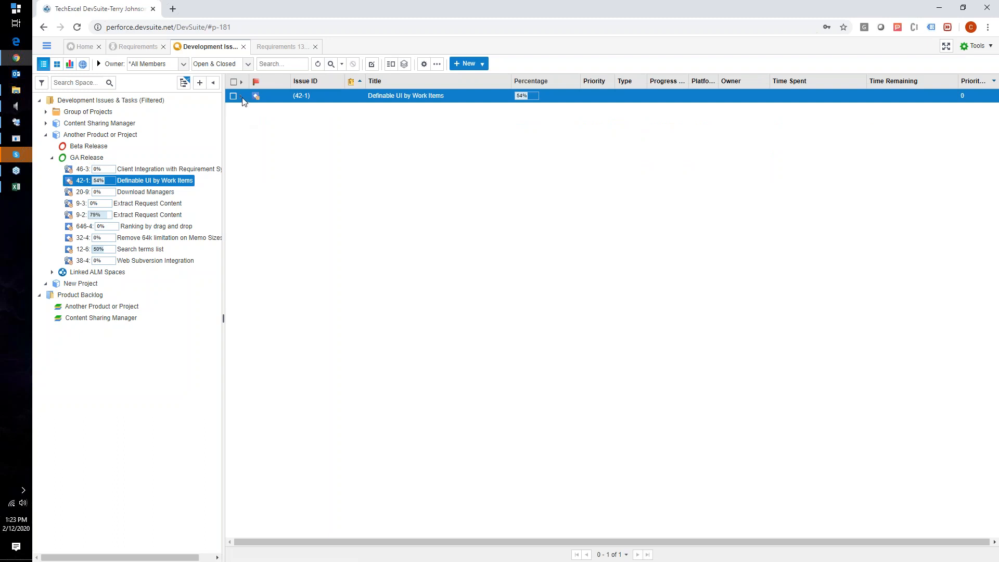
left_click(242, 97)
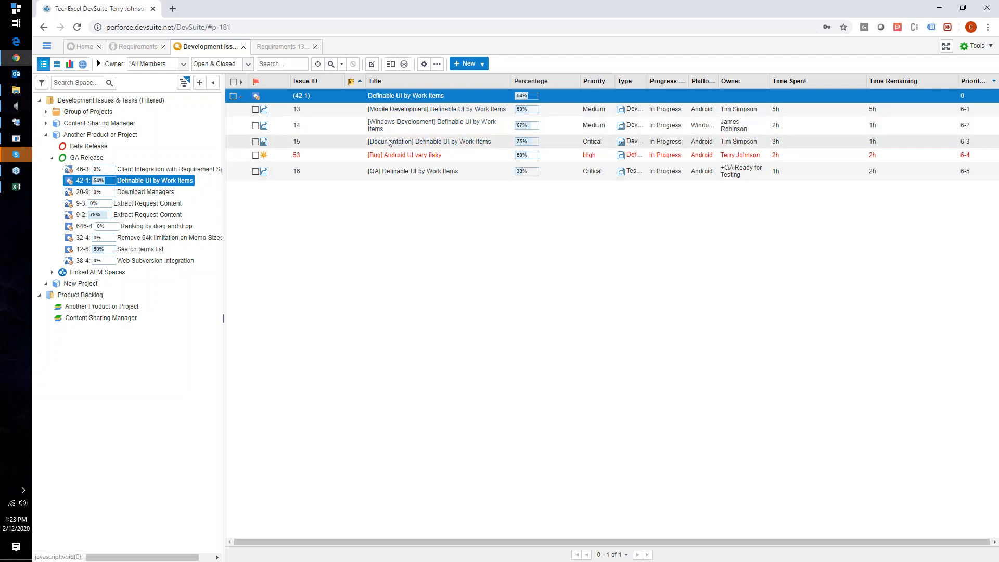
- Assign "Smaller Tech Spec 3" from the Requirements list to development in Content Sharing Manager, Version 2.0, Sprint 4, with its quick-created module tasks
left_click(136, 46)
right_click(306, 162)
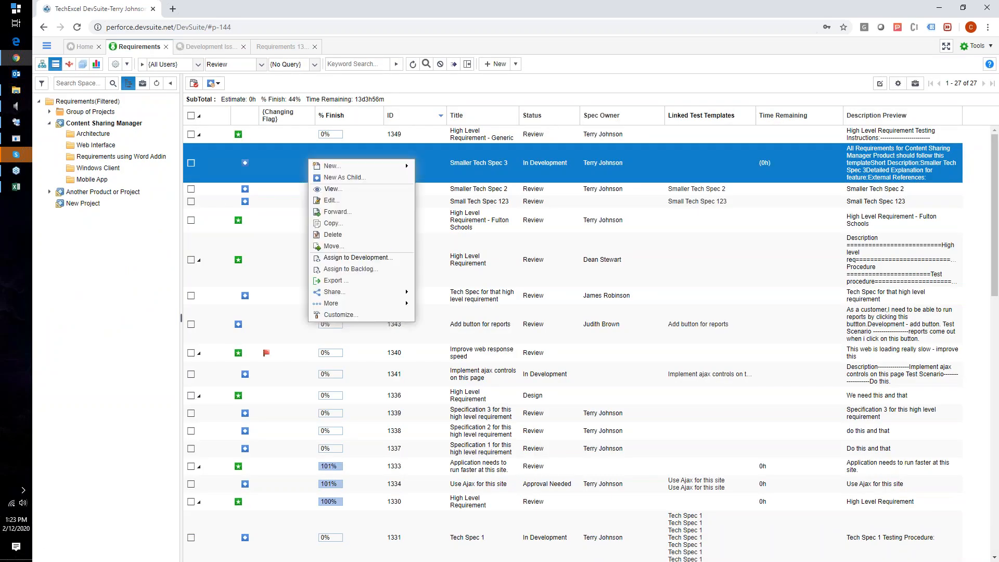
left_click(356, 258)
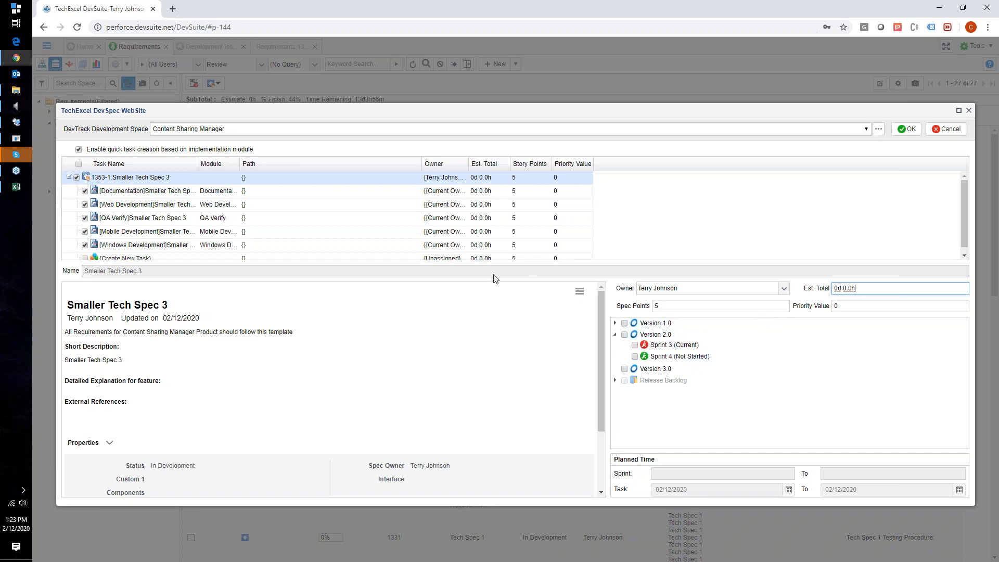
left_click(230, 130)
left_click(154, 135)
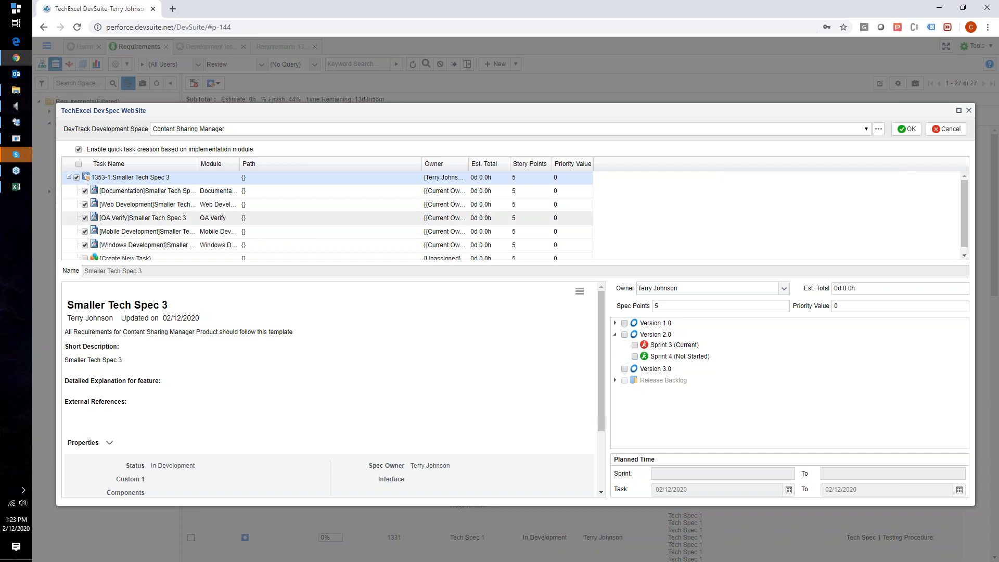
left_click(635, 357)
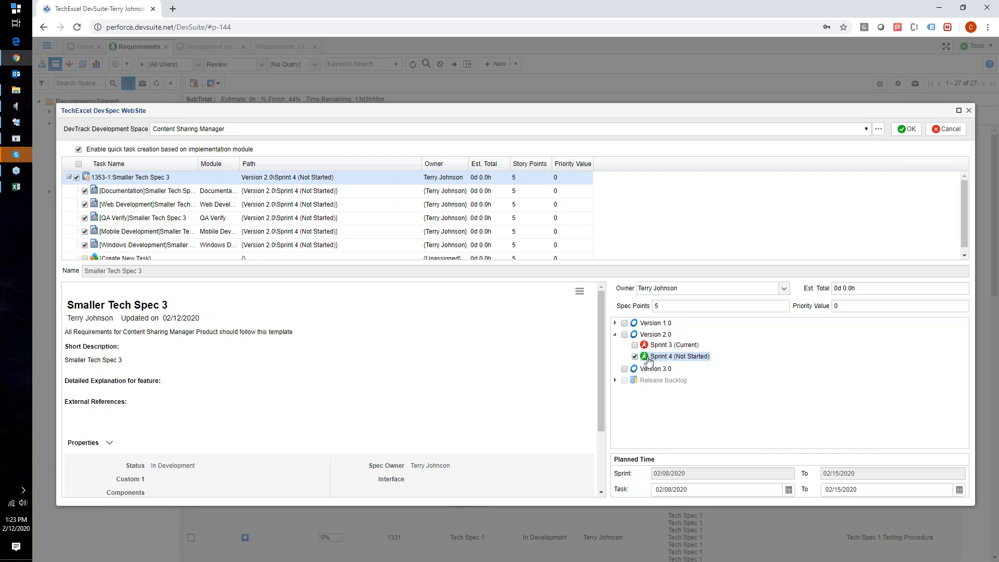
left_click(906, 129)
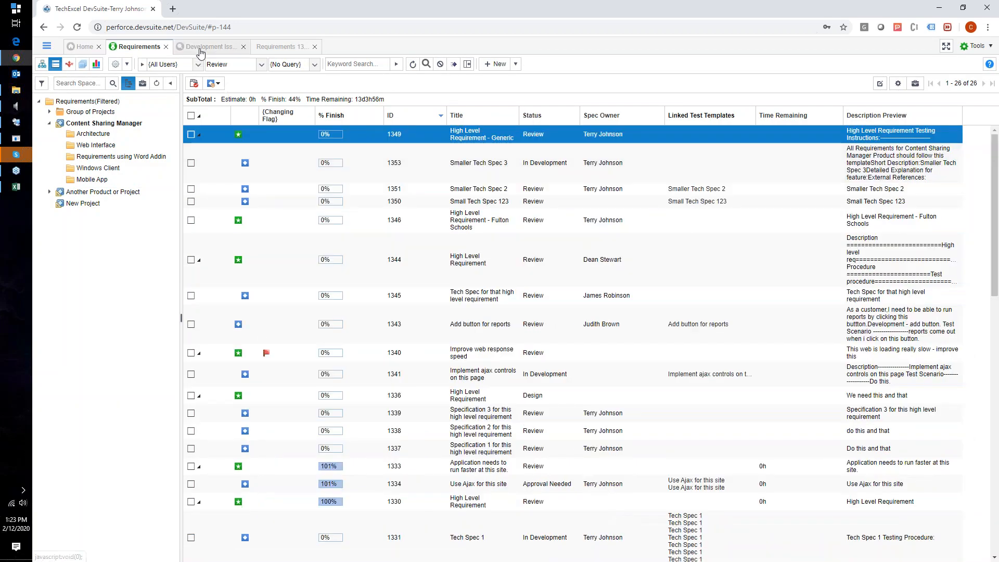
- Locate the "Smaller Tech Spec 3" story in Content Sharing Manager's Version 2.0, Sprint 4 development issues and expand its tasks
left_click(200, 48)
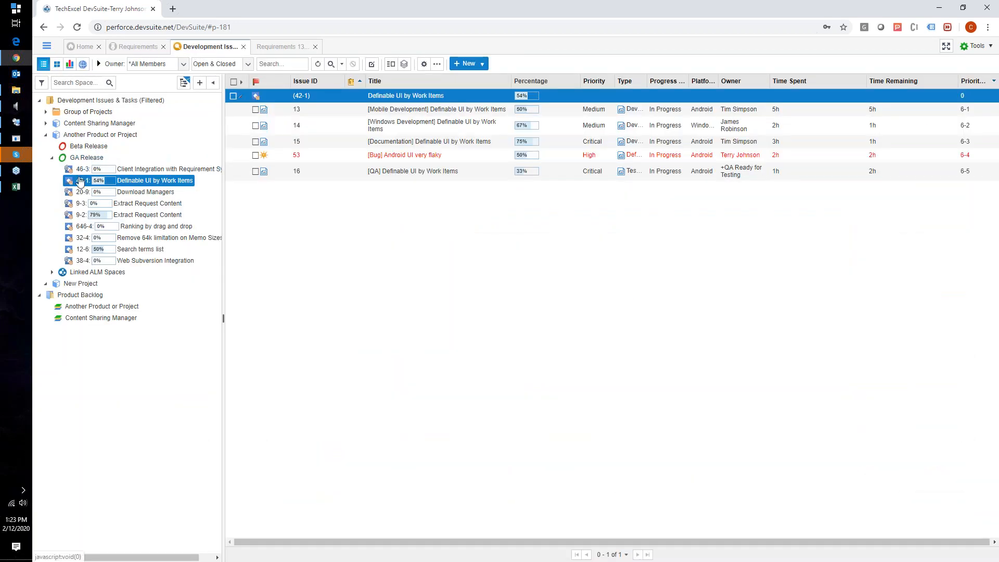
left_click(46, 124)
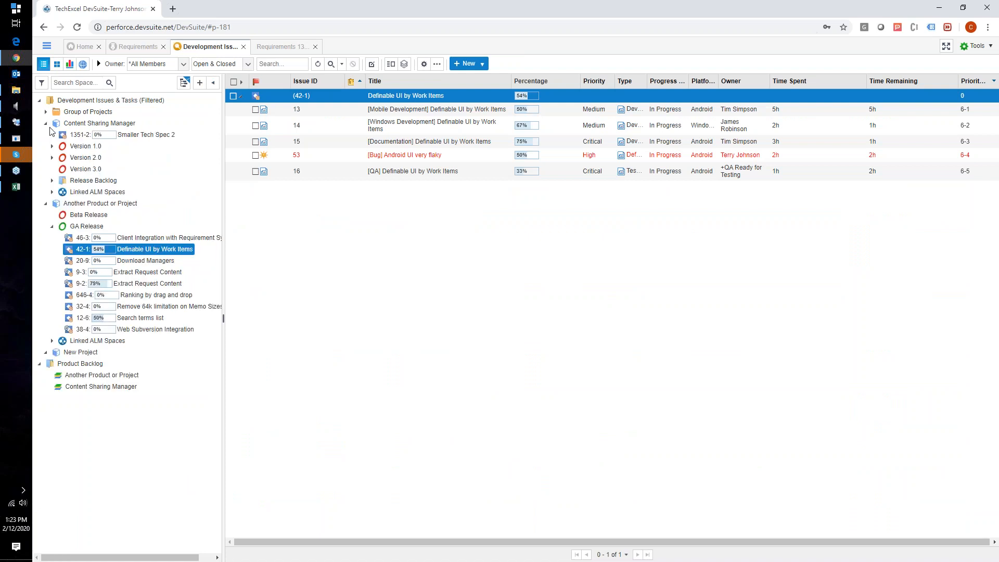
left_click(53, 159)
left_click(59, 180)
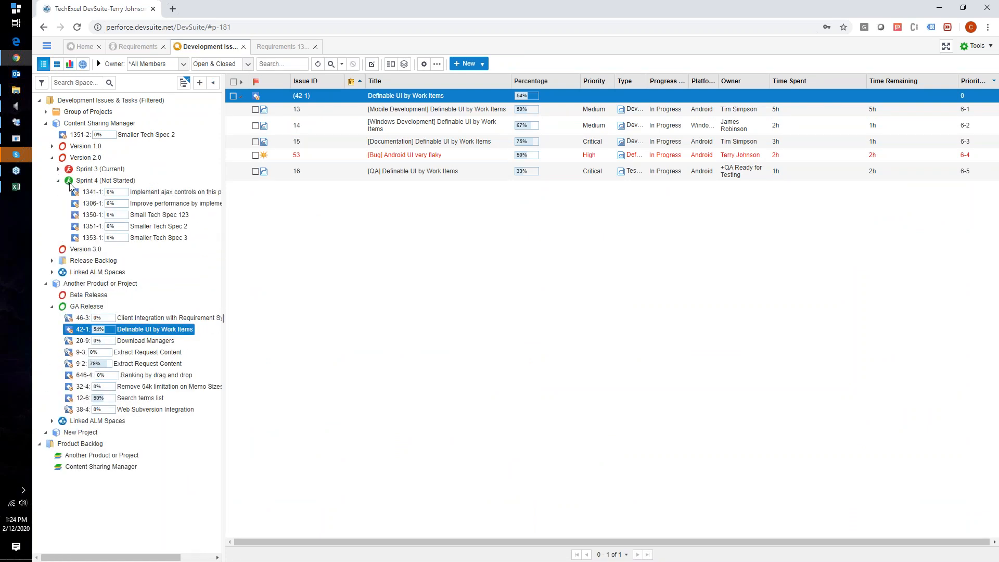
left_click(126, 239)
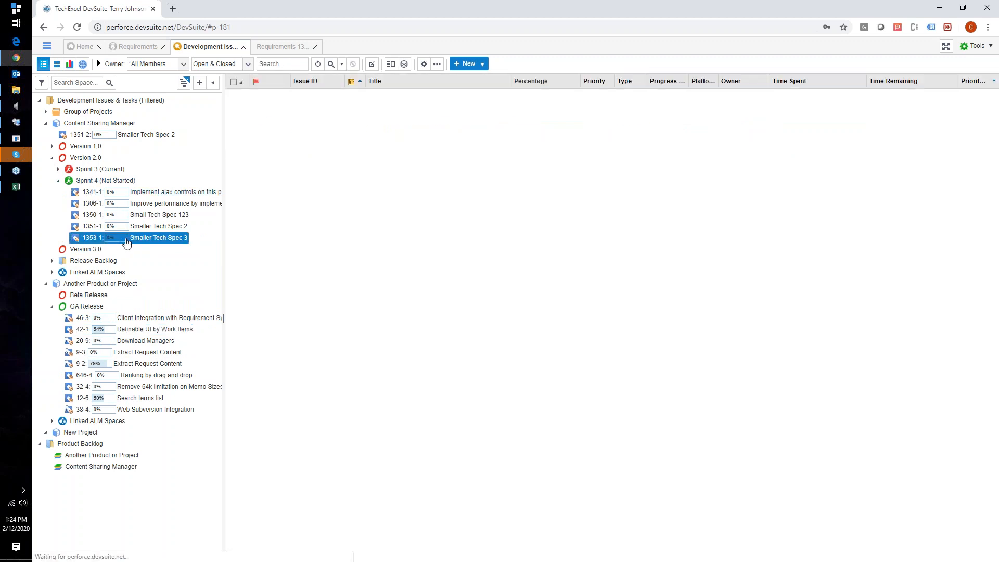
left_click(241, 97)
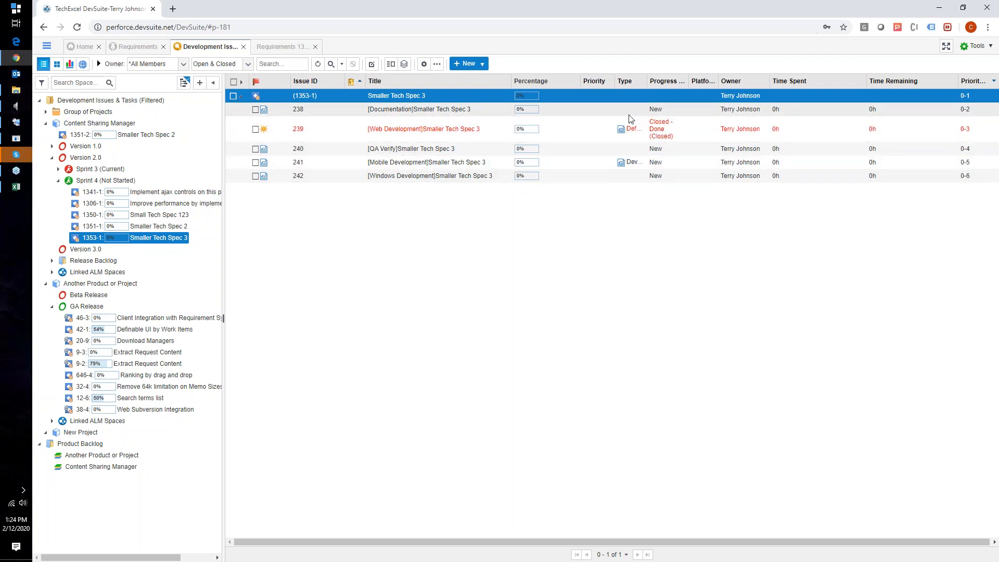
- Switch to DevSuite Admin, disable auto-setting the spec state when all development tasks are assigned, and select In Testing for when all are closed
left_click(16, 122)
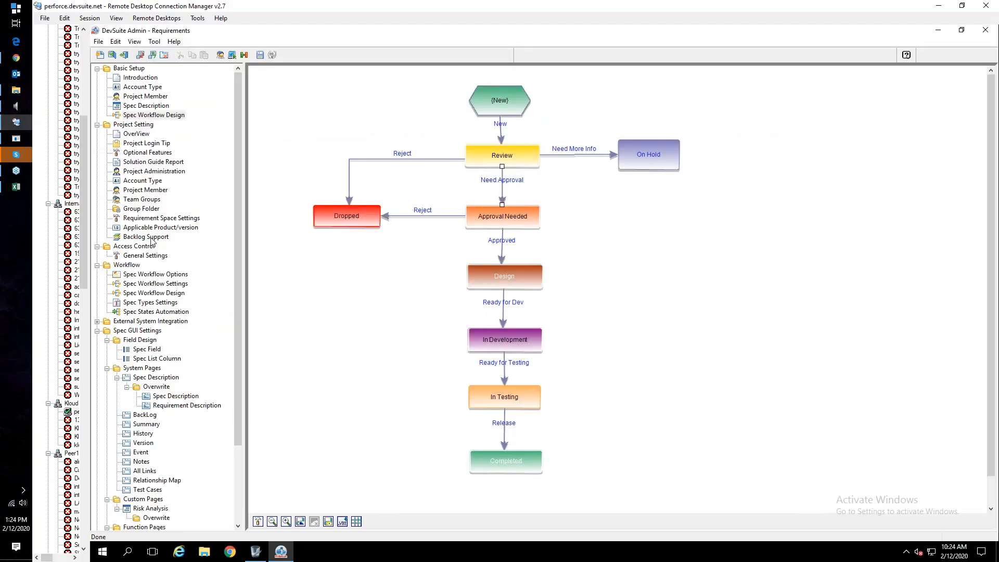
left_click(154, 312)
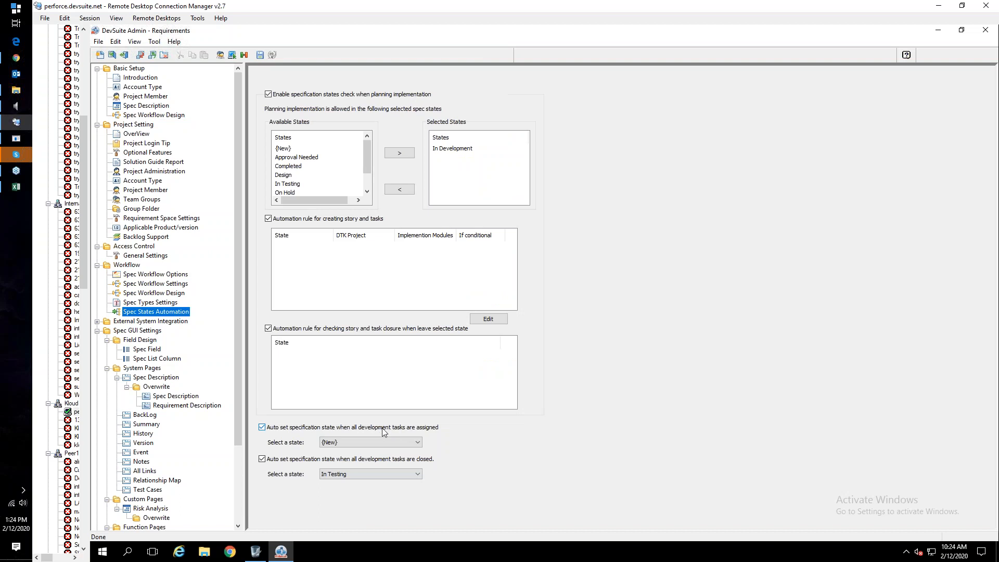
left_click(366, 443)
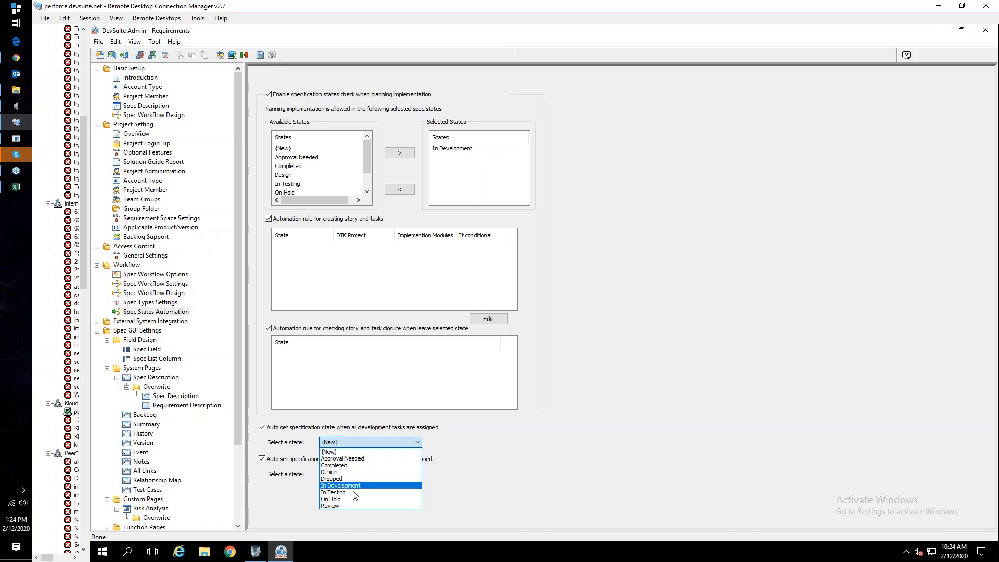
left_click(440, 473)
left_click(262, 427)
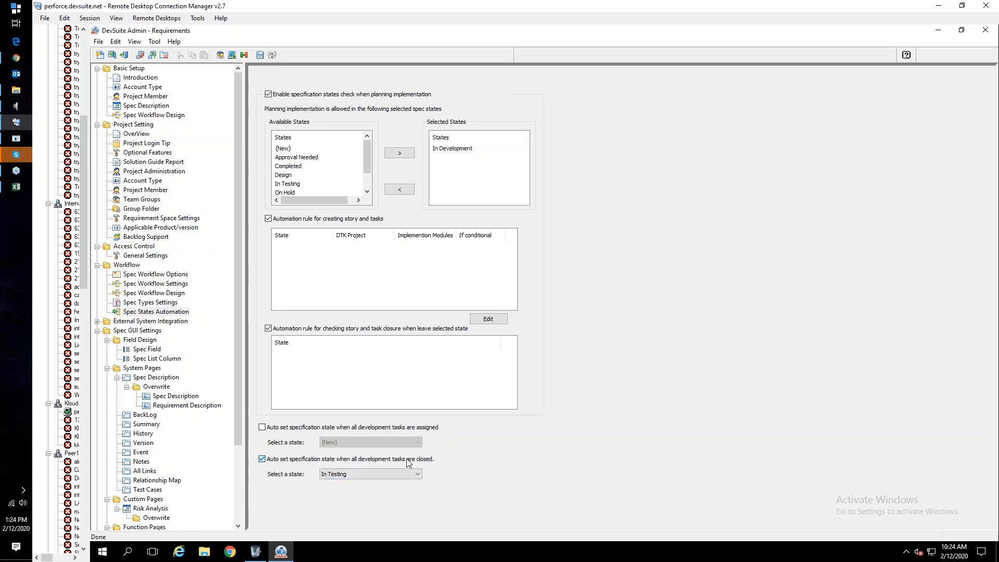
left_click(340, 474)
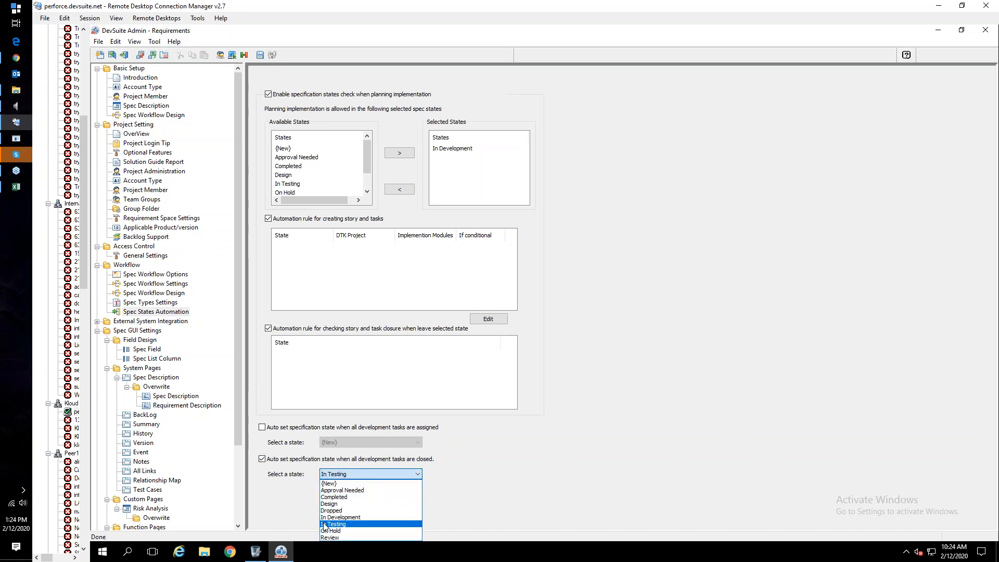
left_click(325, 525)
- Switch to DevSuite in Chrome, open "Smaller Tech Spec 3" from the Requirements list to check its status and available transitions, and close it
left_click(8, 59)
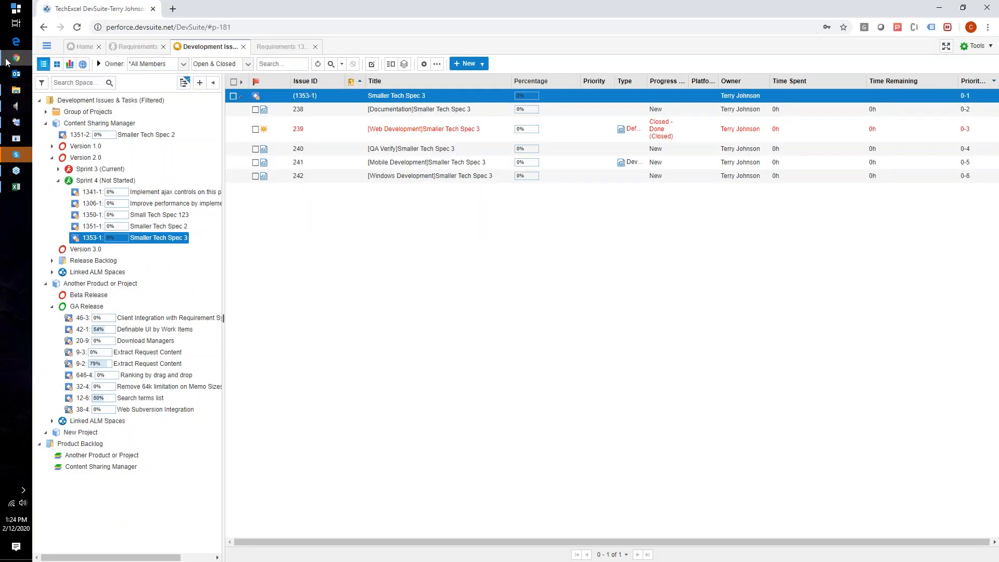
left_click(136, 46)
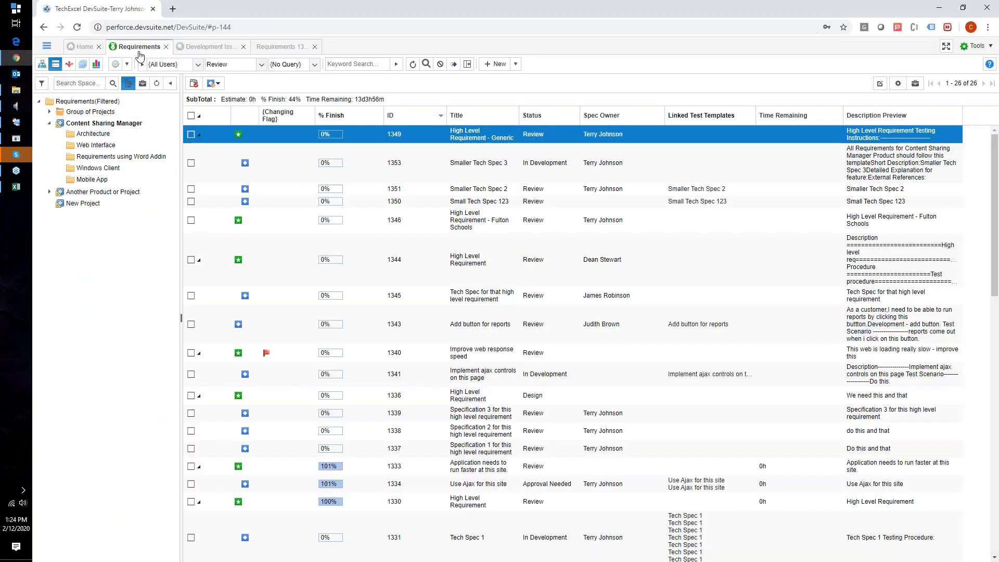
double_click(317, 162)
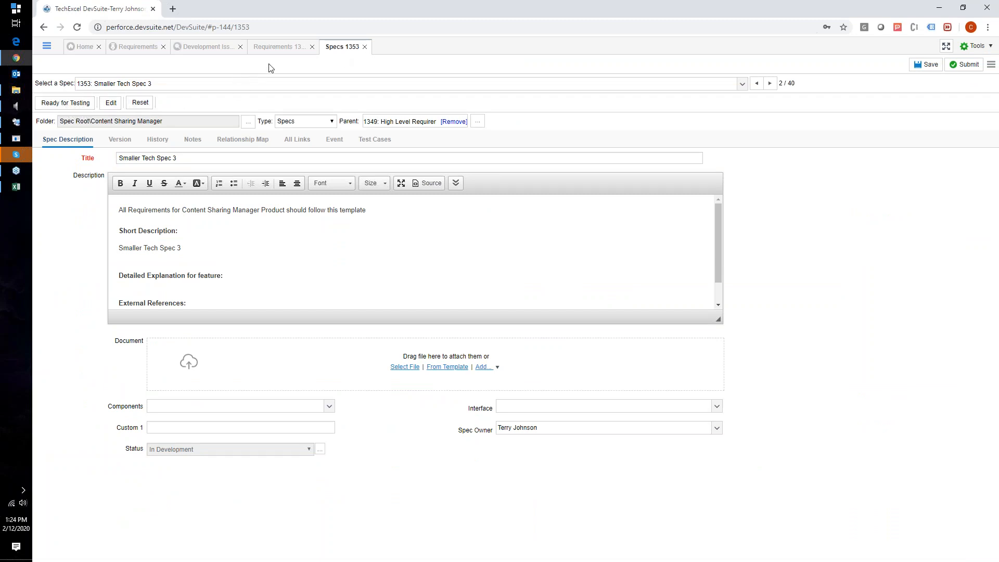
left_click(365, 46)
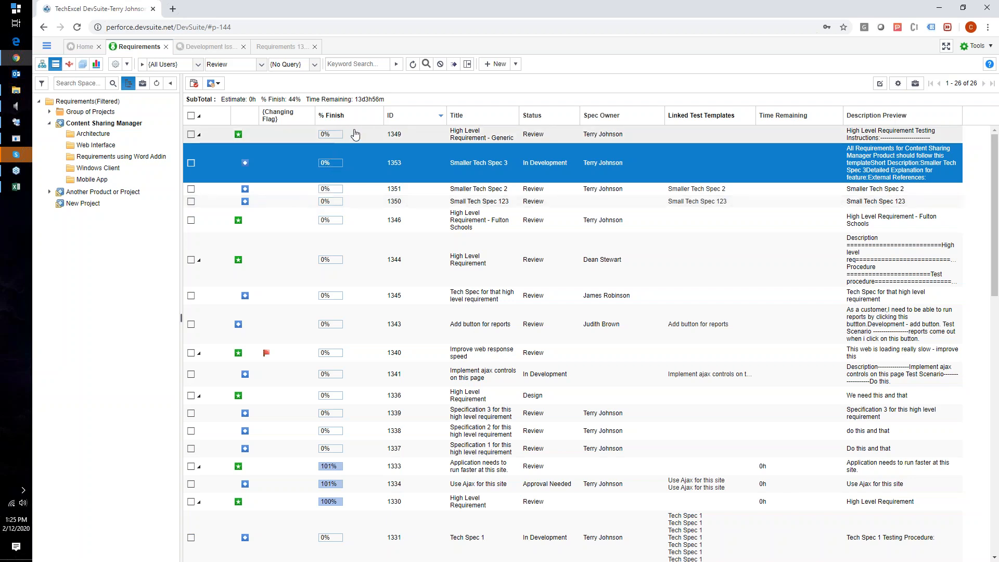
- Examine the available and displayed columns in the requirement list view customization, including % Finish, and cancel without changes
left_click(897, 83)
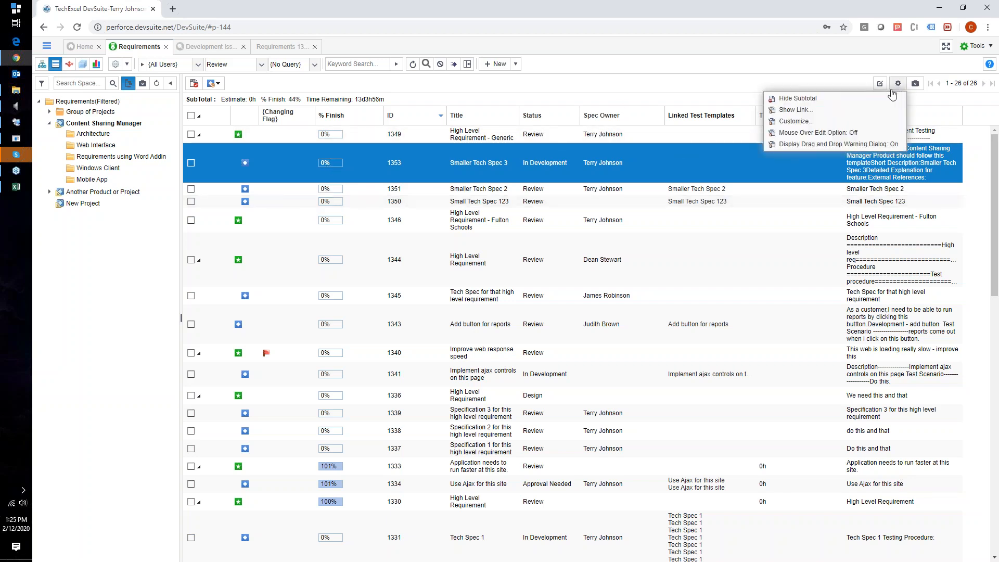
left_click(795, 122)
scroll(435, 180, "down", 5)
scroll(435, 180, "up", 5)
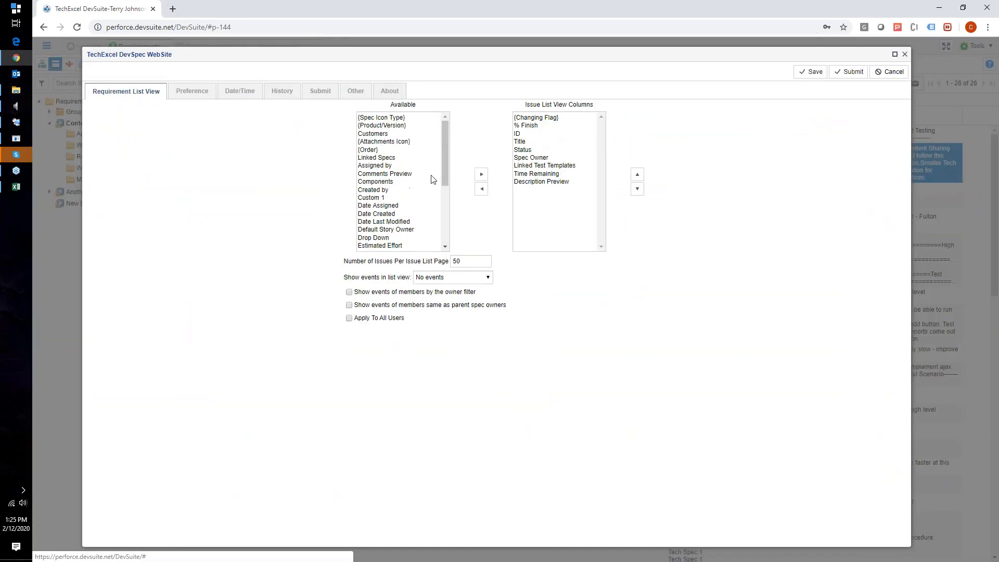
left_click(523, 127)
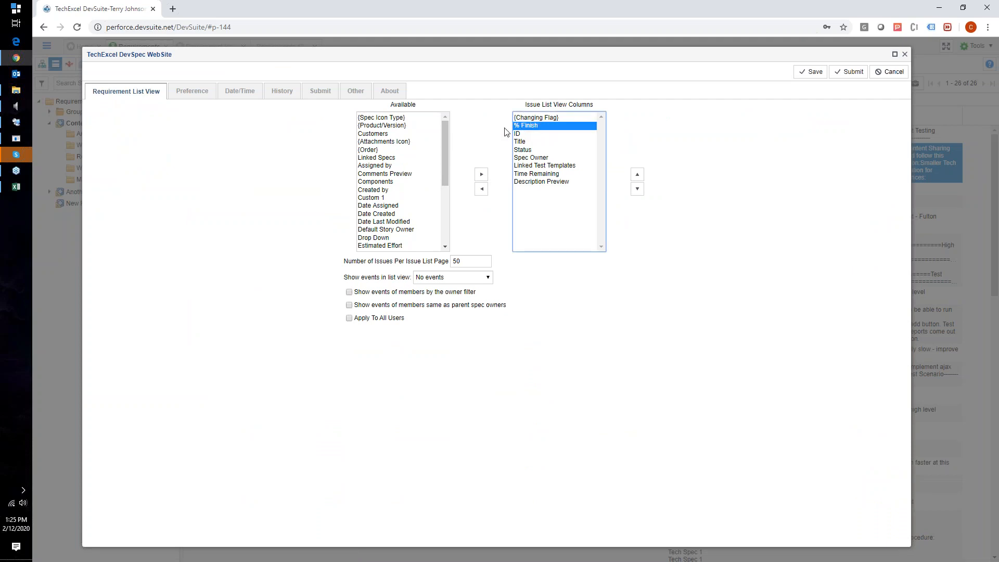
left_click(887, 72)
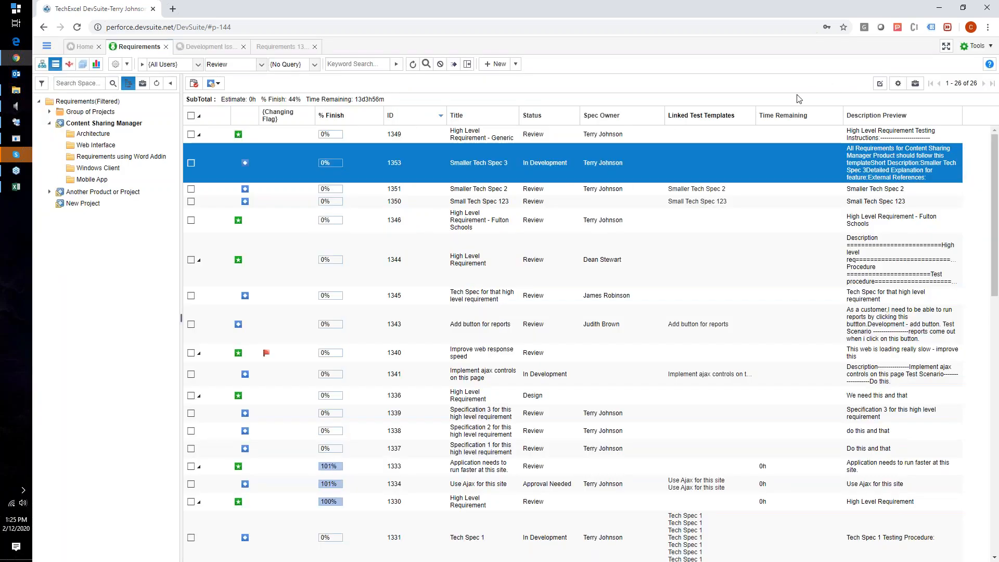
- View the "[Web Development]Smaller Tech Spec 3" defect among the development issues, and close both it and the open "High Level Requirement - Generic" record
left_click(214, 47)
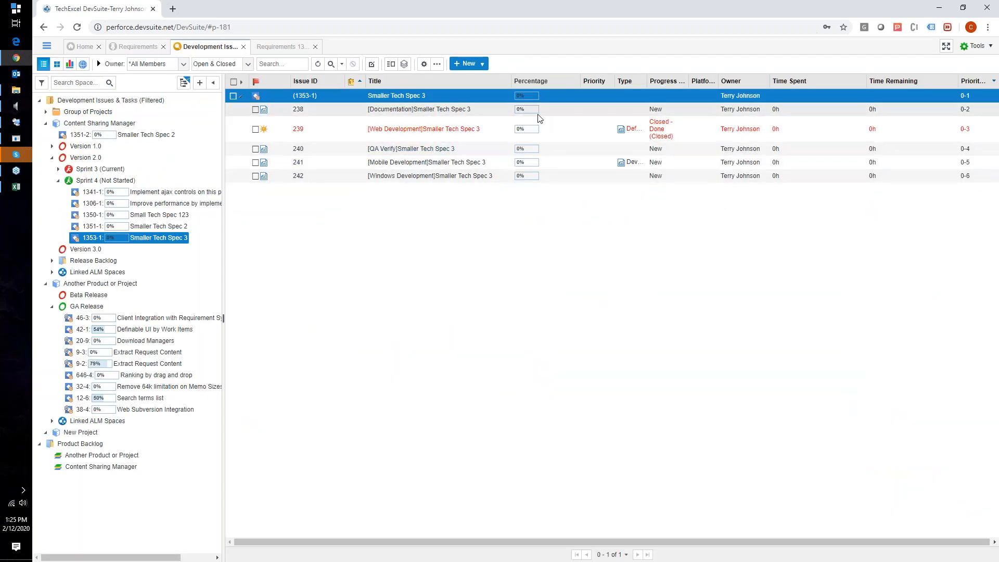
double_click(515, 131)
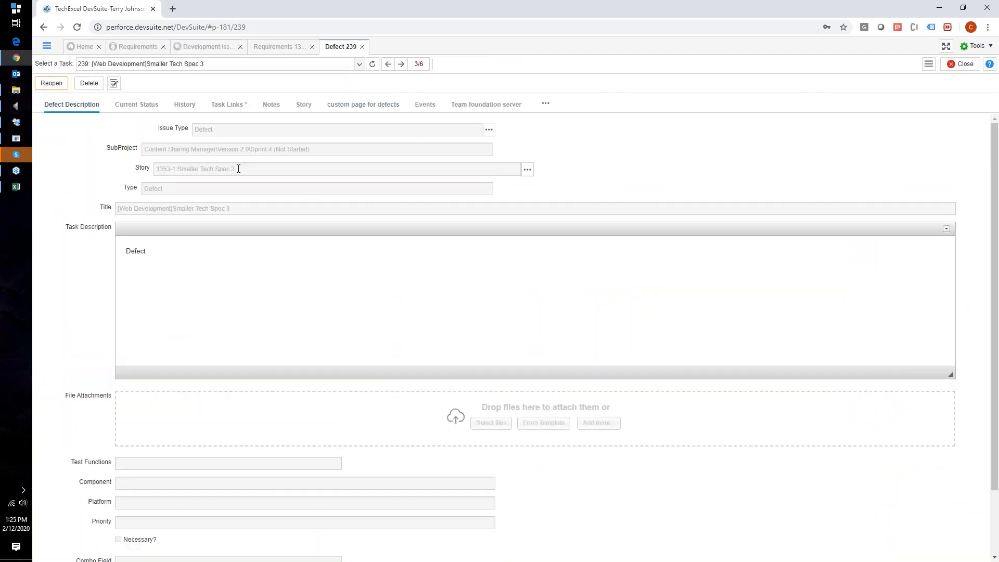
left_click(275, 50)
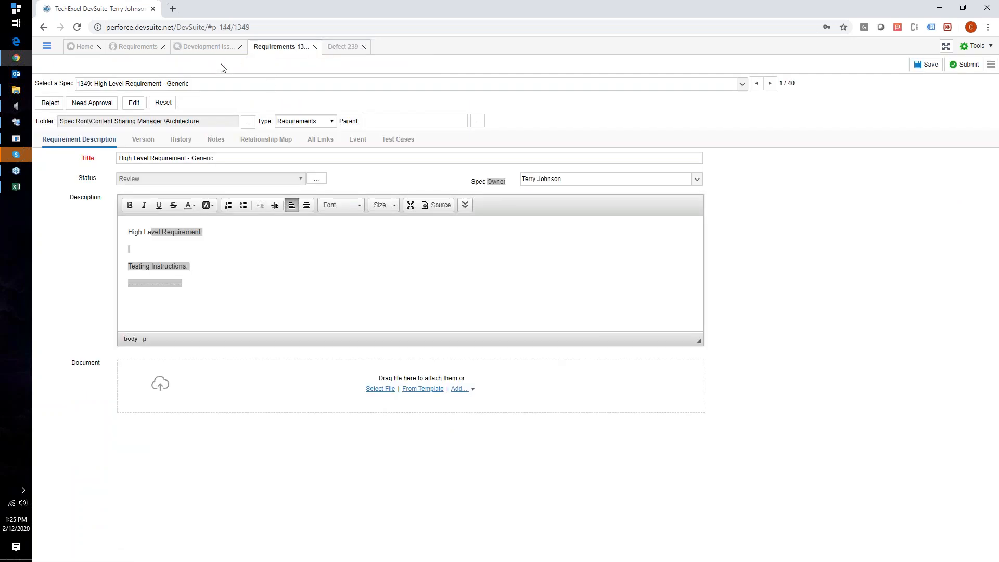
left_click(314, 47)
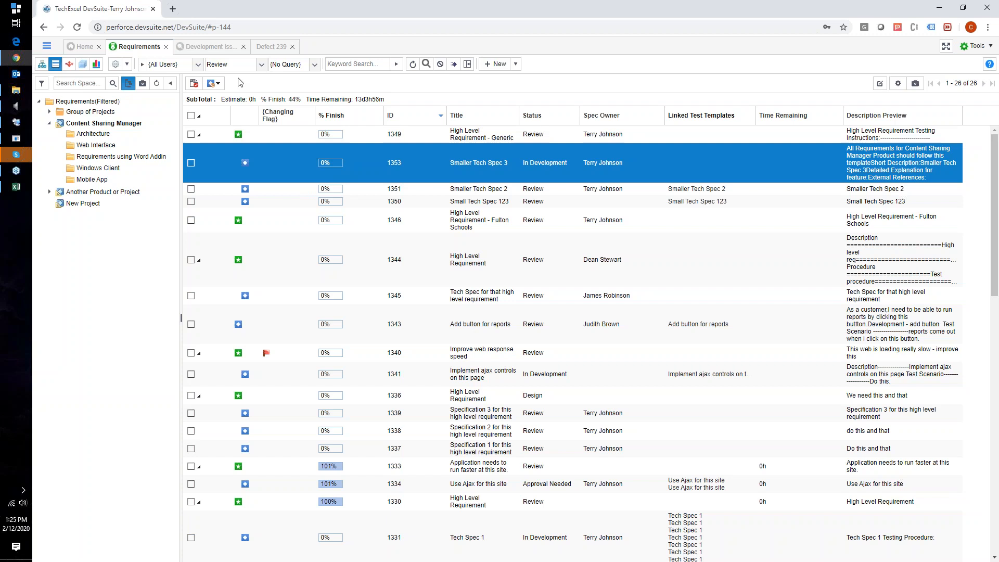
left_click(208, 46)
left_click(272, 46)
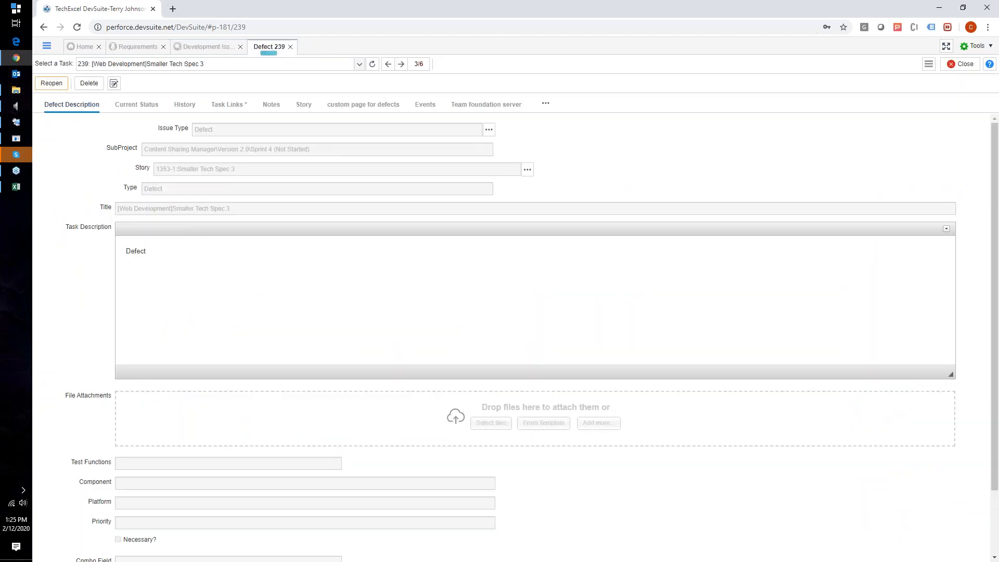
left_click(291, 47)
- In the "[QA Verify]Smaller Tech Spec 3" task's current status, set Time Remaining to 2h and Time Spent to 2h, and submit it
double_click(384, 151)
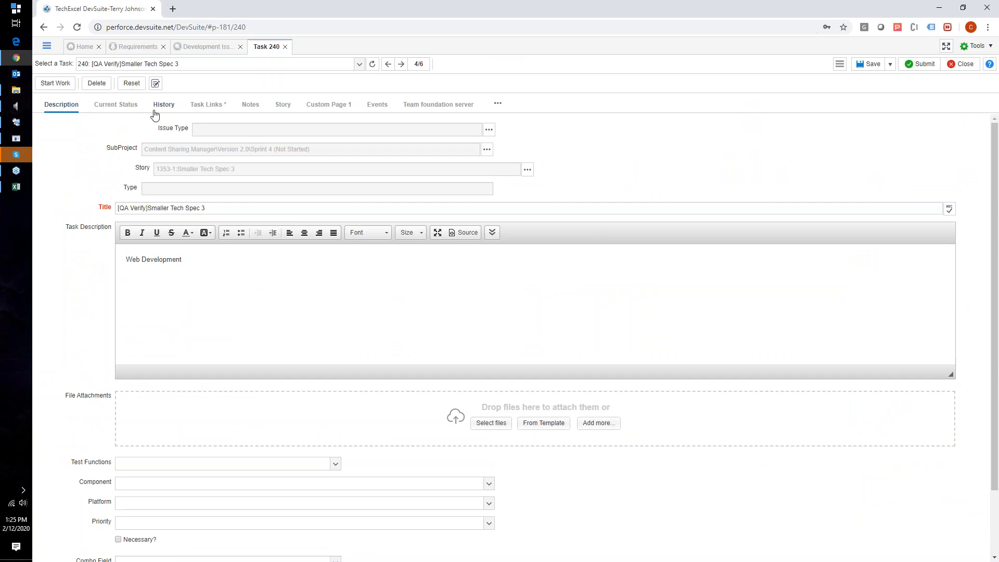
left_click(122, 106)
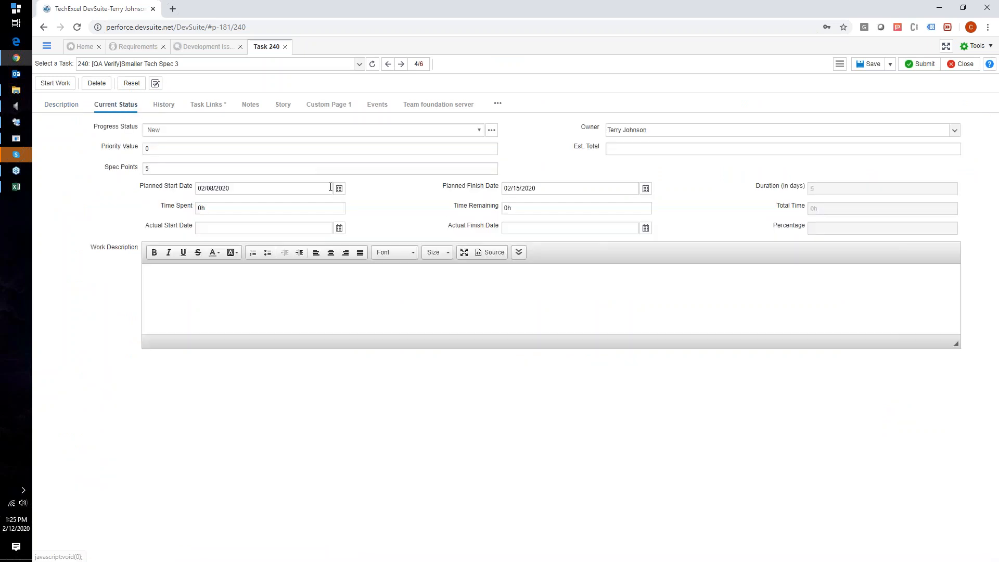
double_click(526, 208)
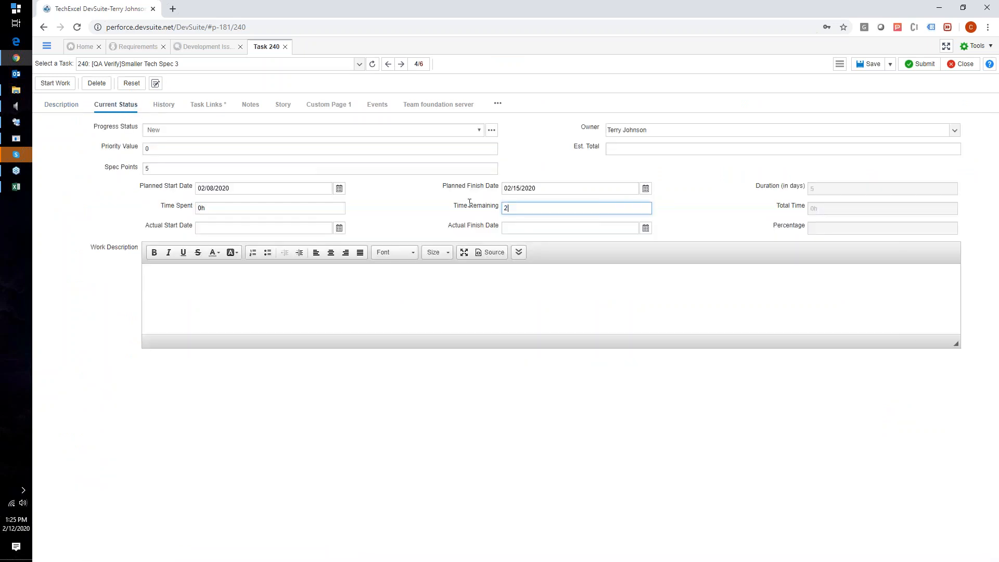
type("2h")
double_click(264, 207)
type("2h")
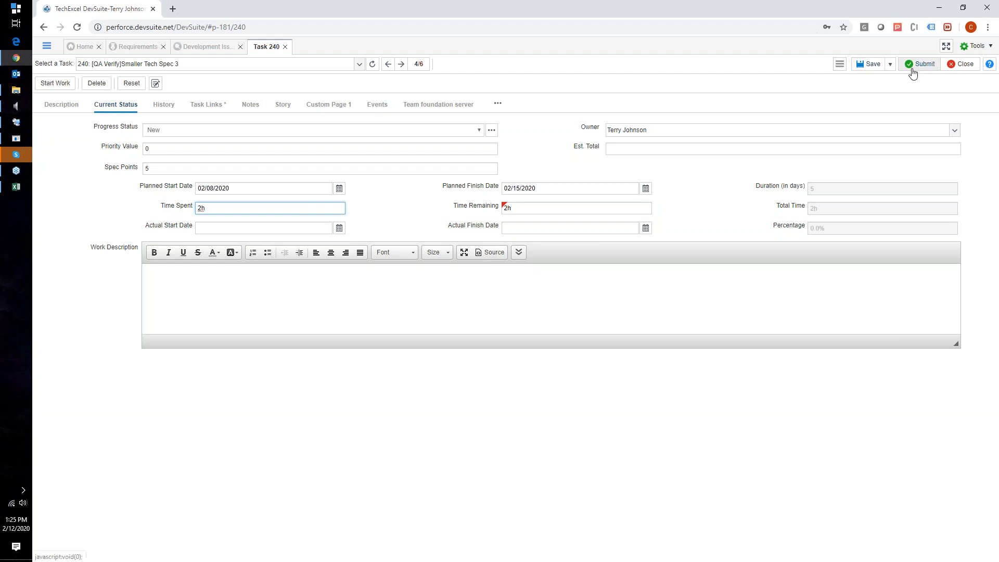
left_click(864, 66)
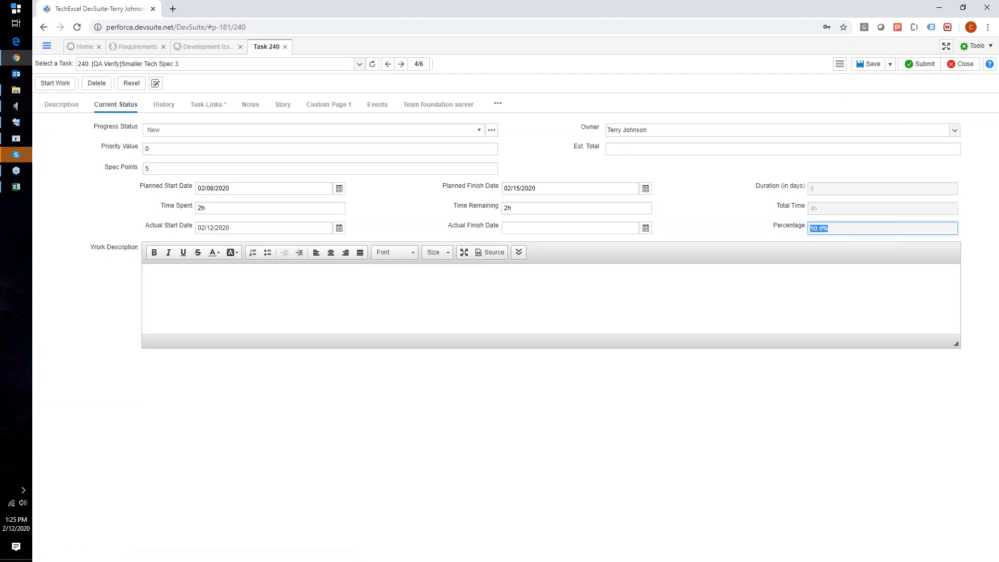
left_click(923, 65)
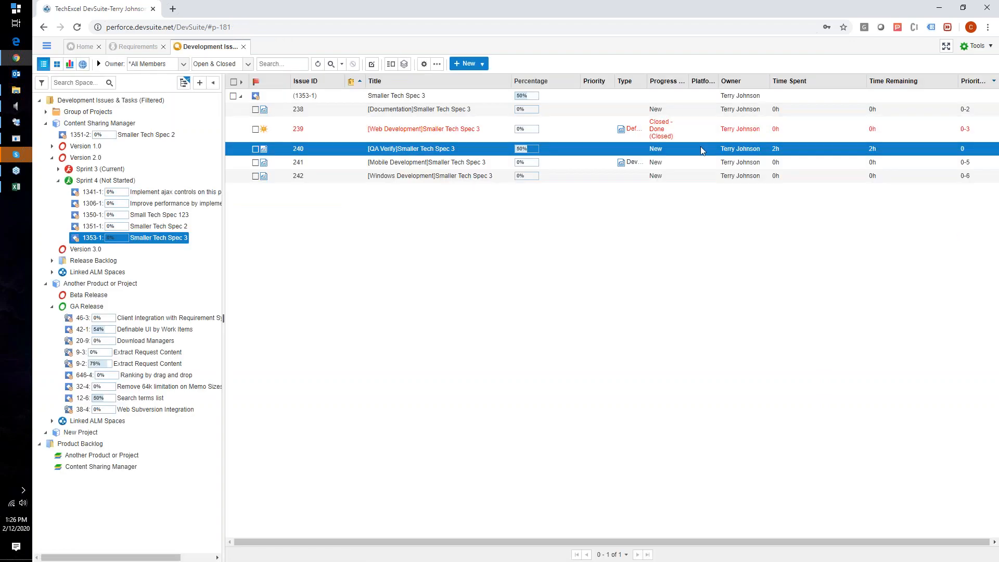
- Reload the Requirements list to check % Finish and Time Remaining for "Smaller Tech Spec 3" and its parent requirement
left_click(139, 47)
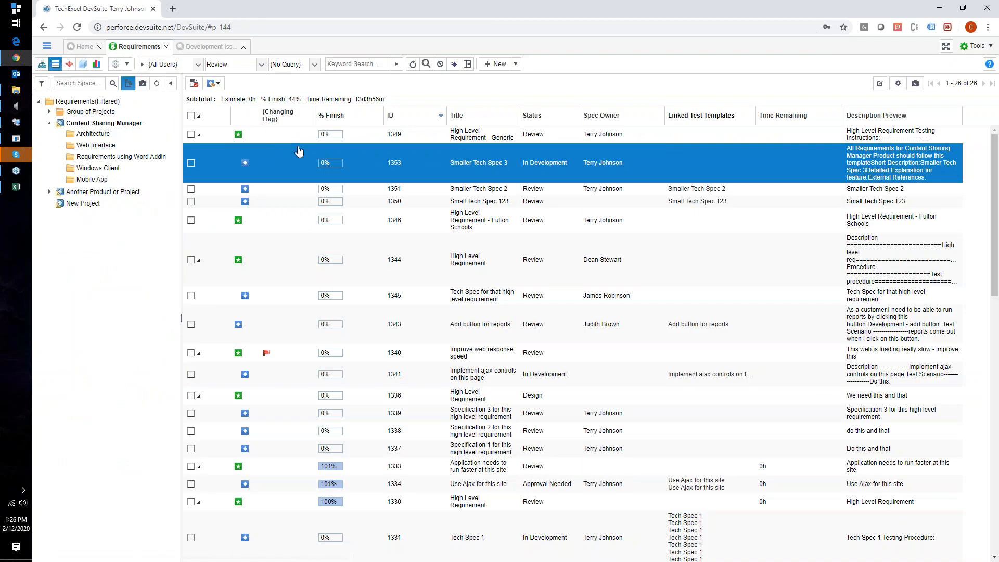
right_click(138, 47)
left_click(162, 52)
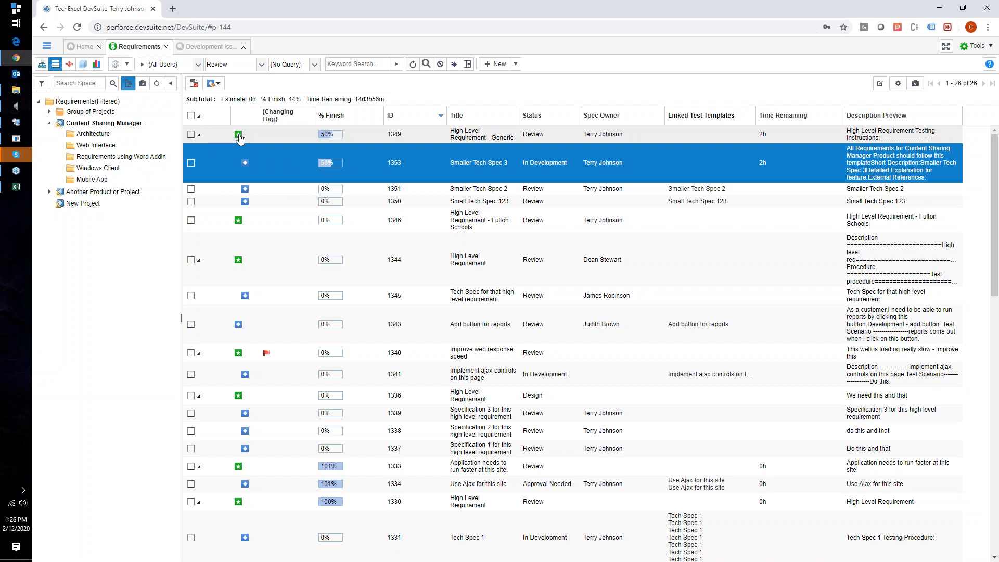
- Select "High Level Requirement - Generic" to examine its available actions, including Assign to Development, and expand Group of Projects in the requirements tree
left_click(191, 134)
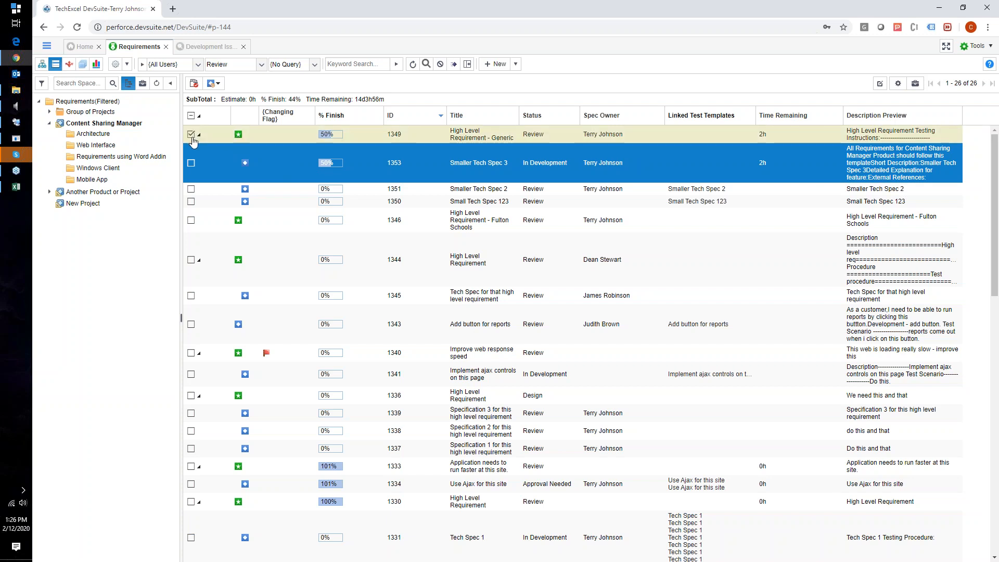
right_click(238, 136)
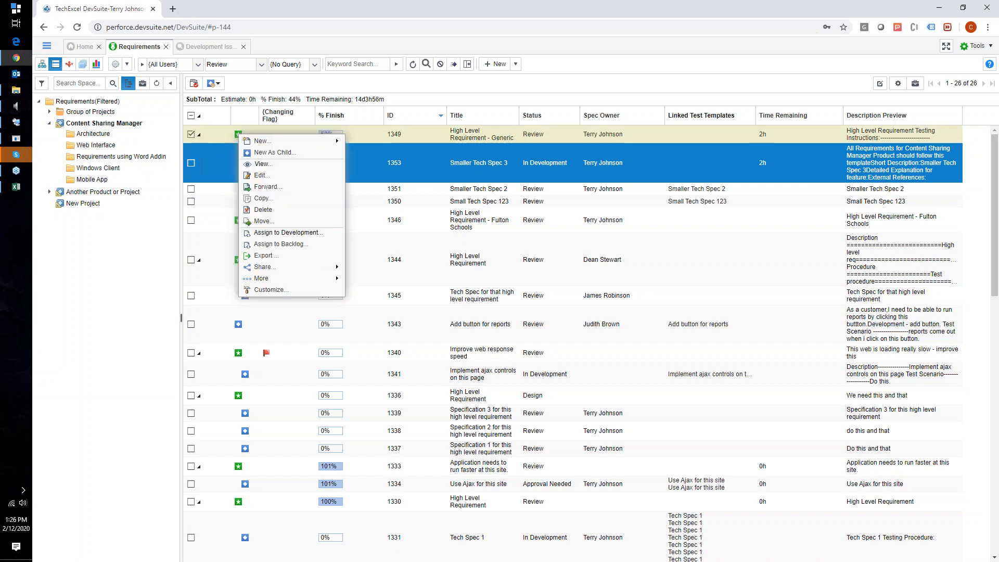
left_click(223, 135)
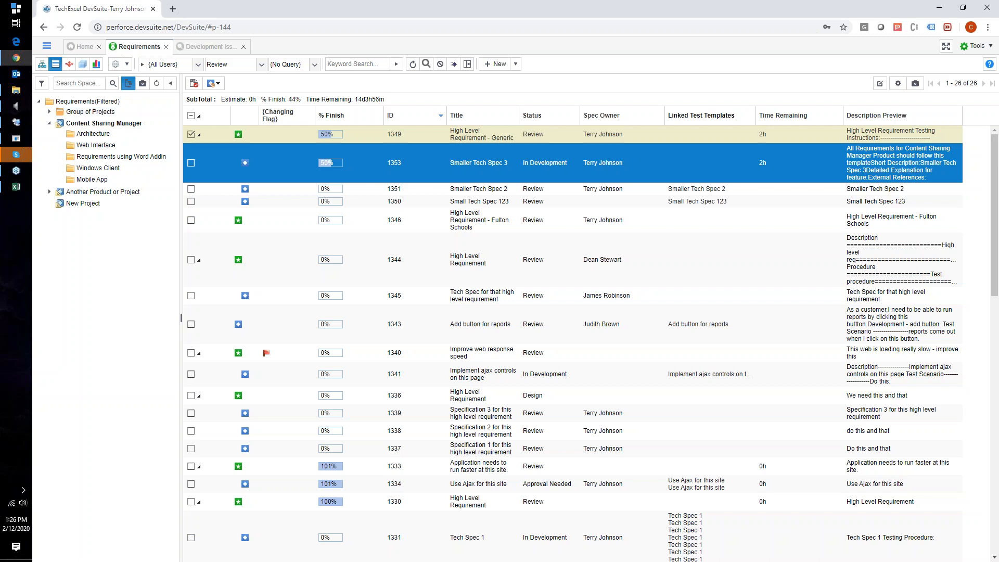
left_click(47, 113)
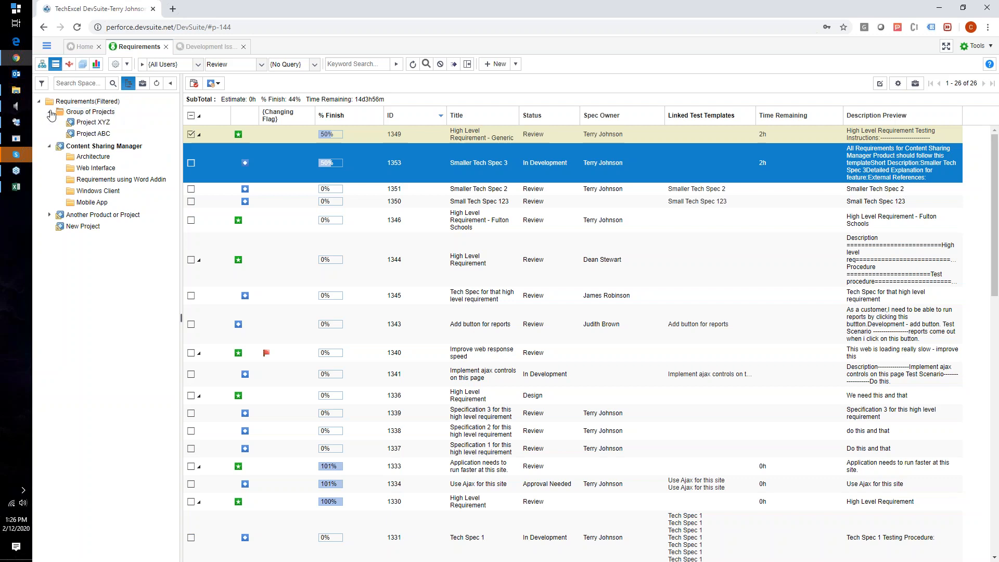